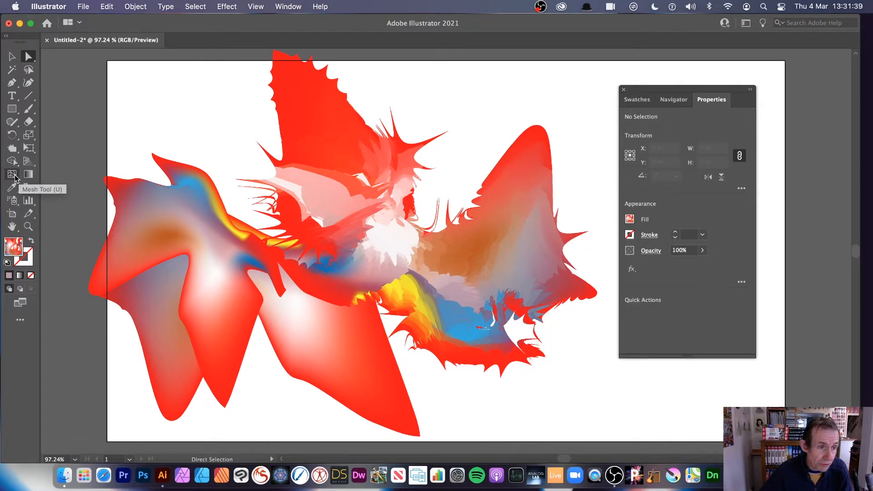
Delete the red spiky shape and the two multicoloured mesh shapes, leaving the artboard empty
click(12, 175)
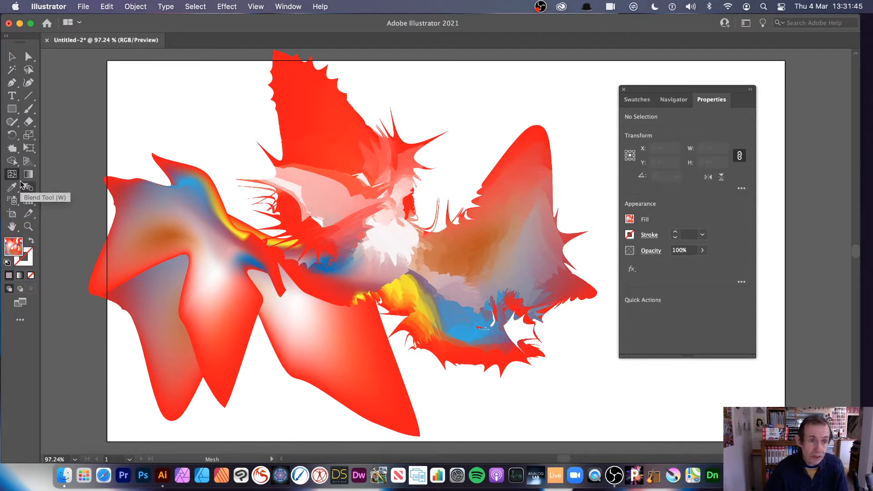
click(11, 56)
click(385, 198)
key(Delete)
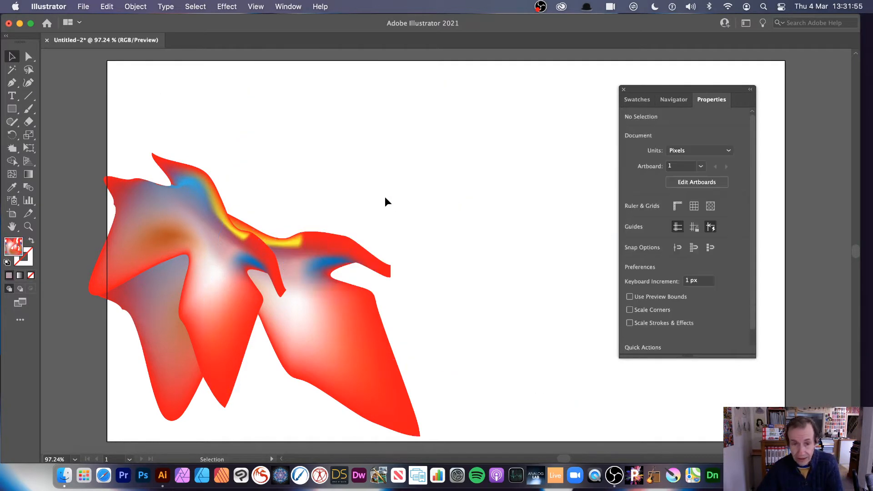
click(331, 278)
key(Delete)
click(223, 265)
key(Delete)
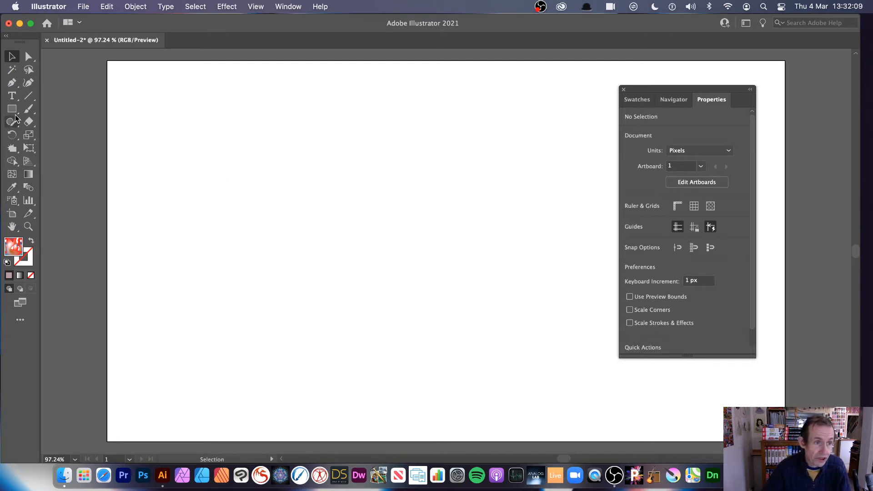
Draw a rectangle about 743 px wide and 523 px high around the artboard's middle and fill it with plain red
drag(12, 109, 55, 111)
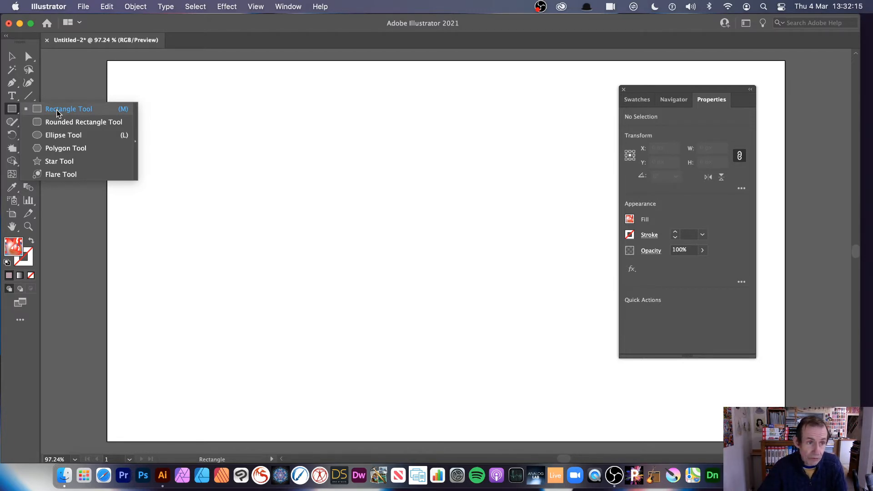
mouse_move(56, 112)
mouse_down()
mouse_move(59, 156)
mouse_move(69, 112)
mouse_up()
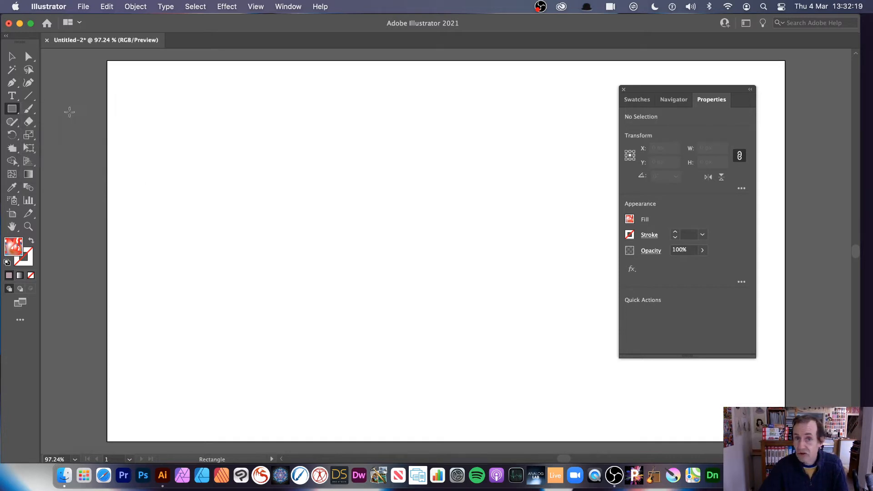
mouse_move(193, 120)
mouse_down()
mouse_move(514, 358)
mouse_move(562, 378)
mouse_up()
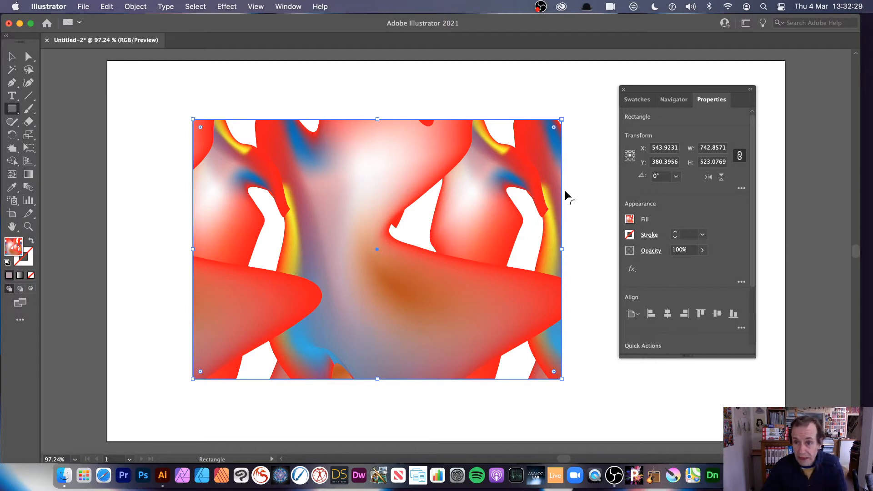
click(629, 220)
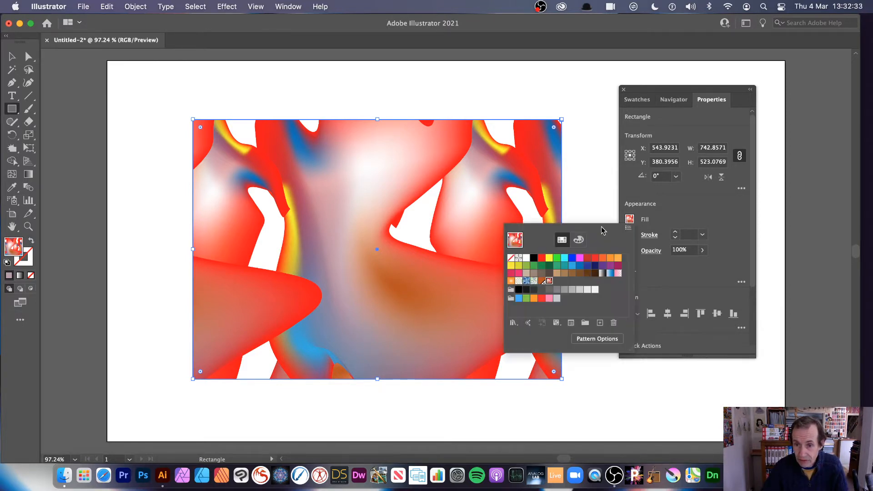
click(541, 258)
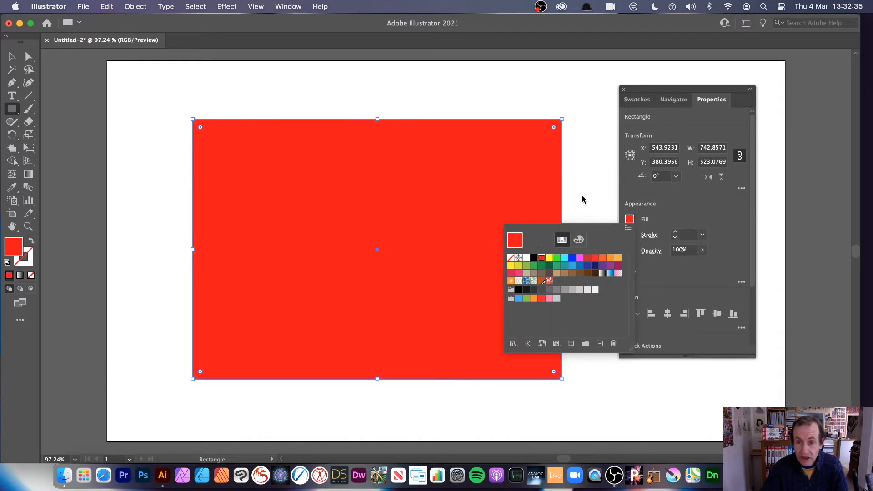
click(682, 90)
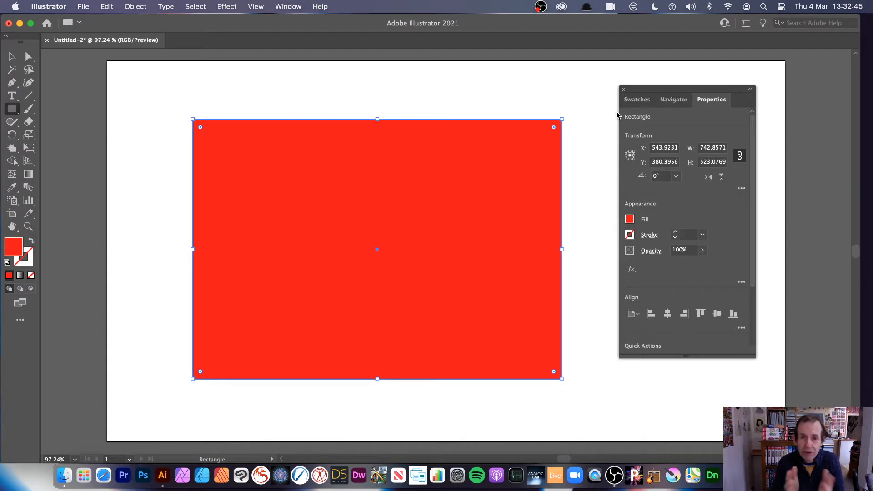
click(289, 7)
mouse_move(366, 456)
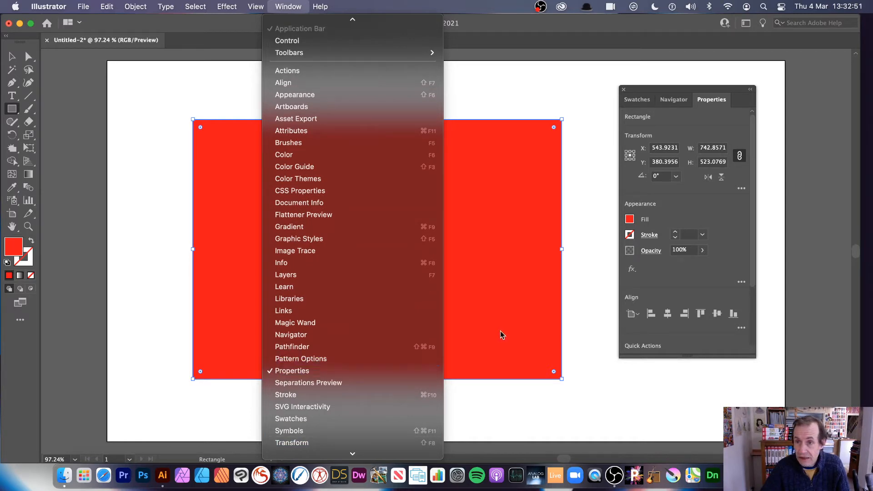
click(625, 363)
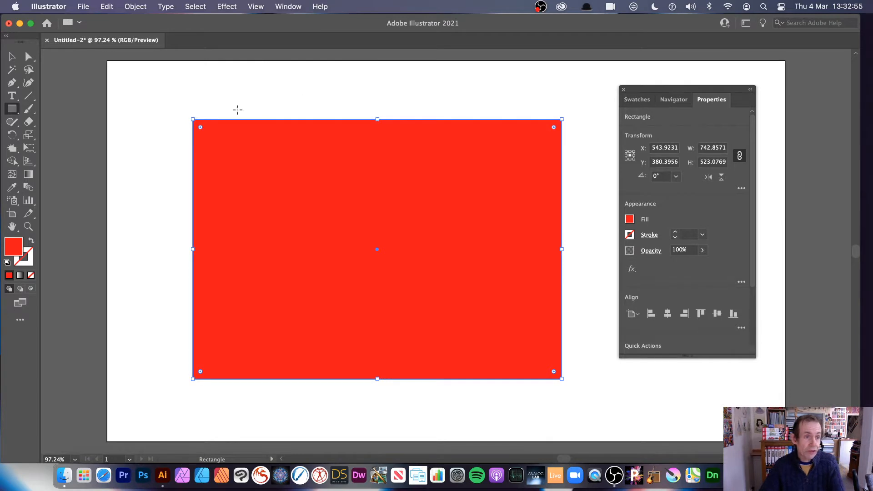
Use the Mesh tool to add one mesh point in the red rectangle's upper-left area and another in its lower-right area
click(13, 176)
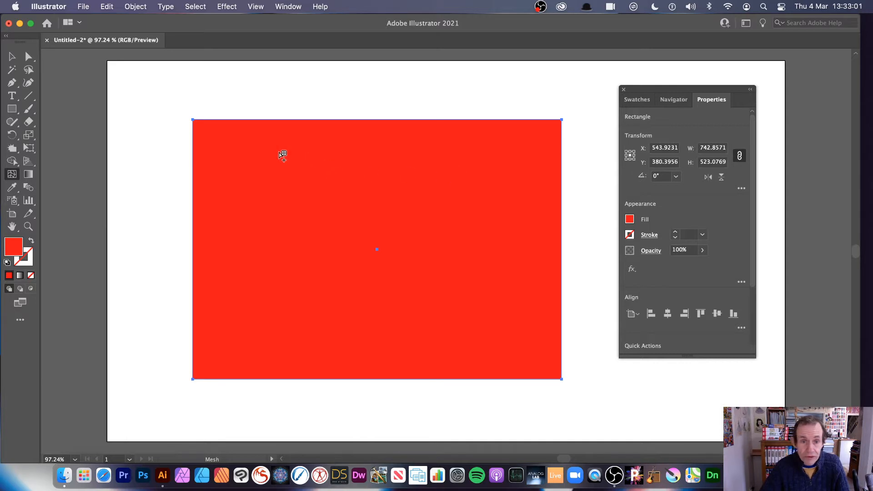
click(288, 182)
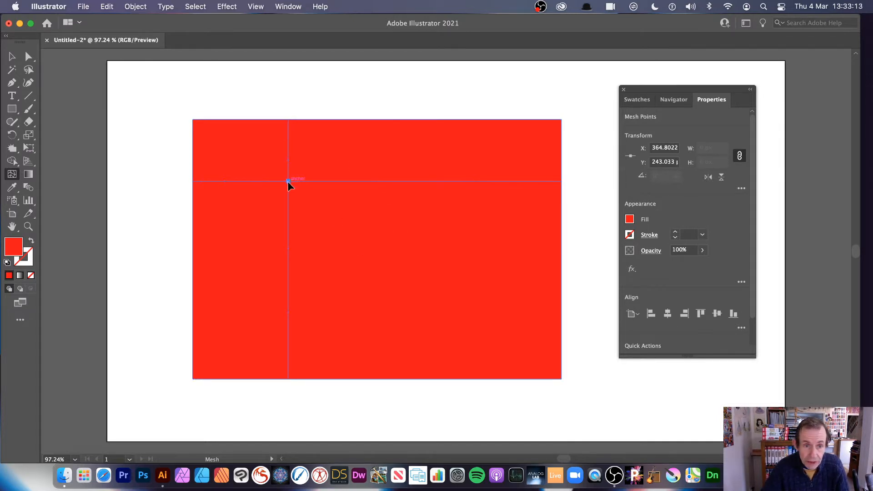
mouse_move(289, 180)
mouse_down()
mouse_move(347, 247)
mouse_move(271, 162)
mouse_move(293, 192)
mouse_move(289, 180)
mouse_move(311, 171)
mouse_move(289, 181)
mouse_up()
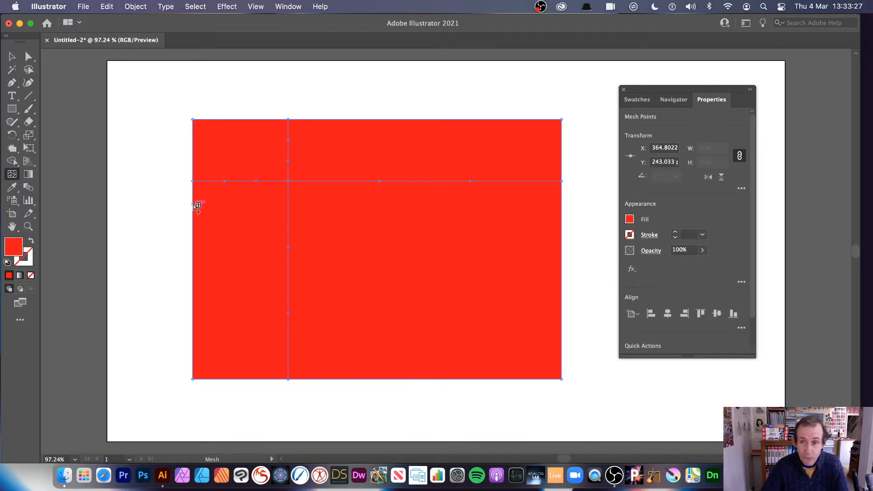
click(438, 276)
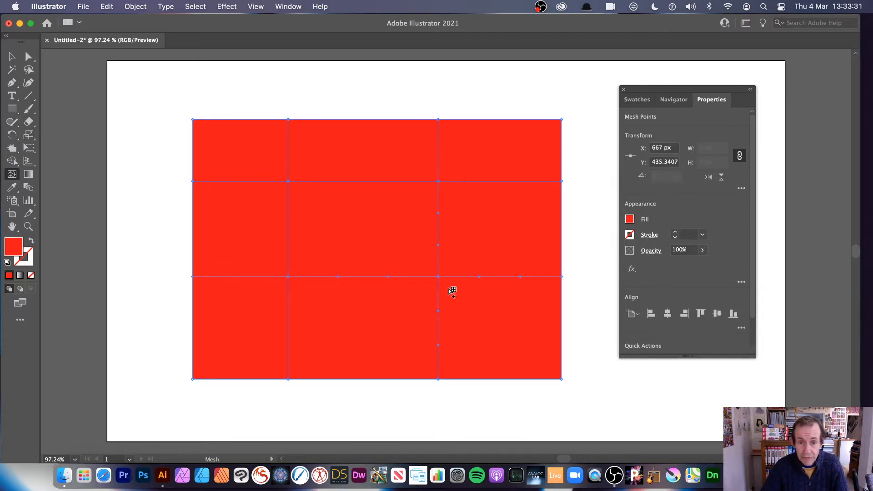
Colour the lower-right mesh point yellow and add another yellow mesh point near the middle of the rectangle's top edge
click(642, 102)
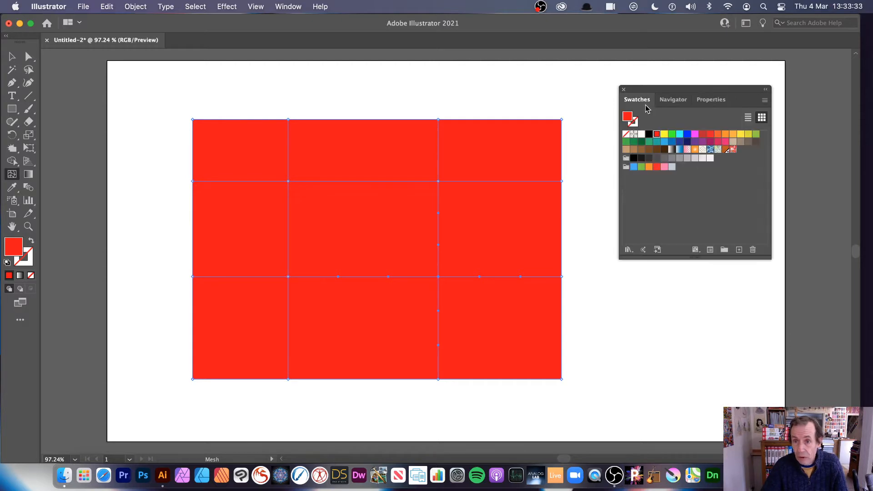
click(664, 135)
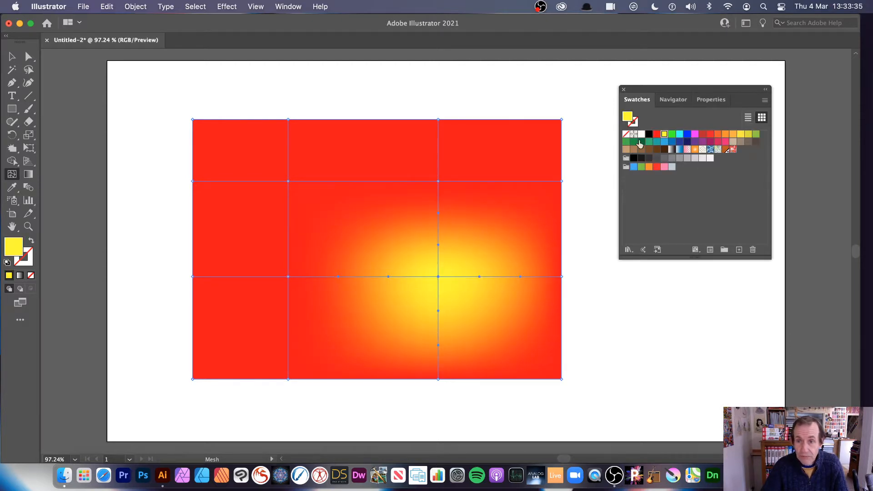
click(439, 277)
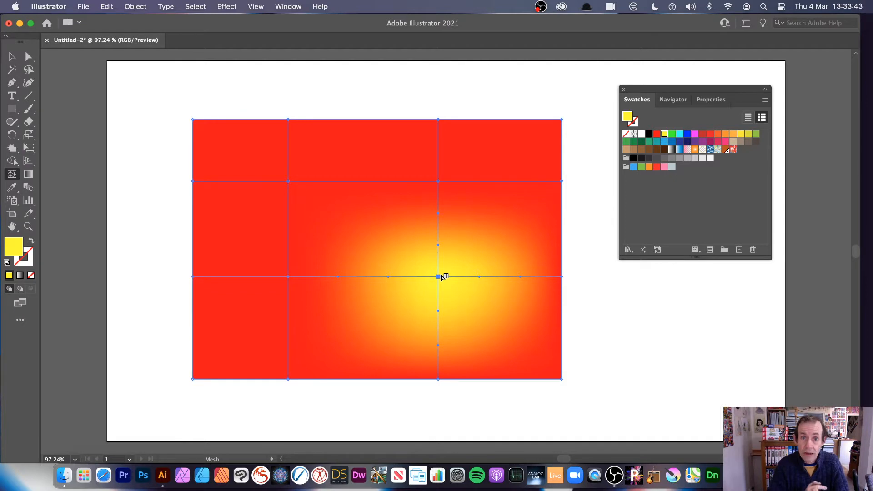
click(365, 153)
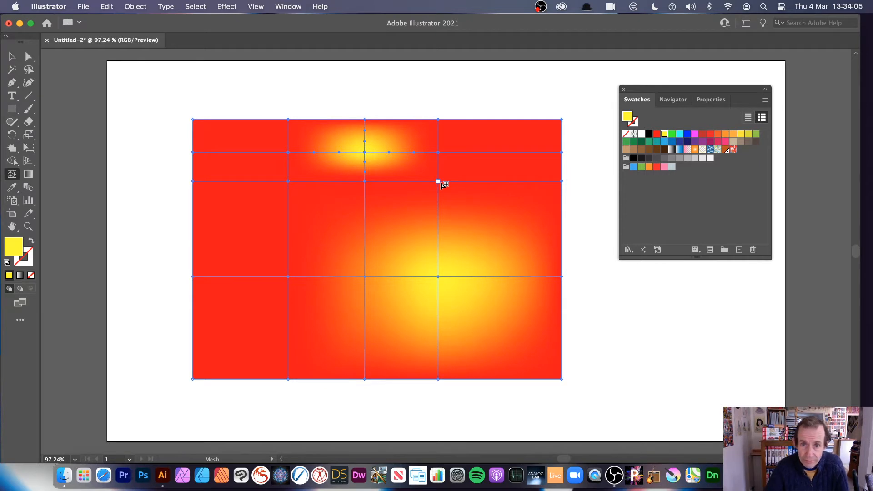
Add a mesh point near the rectangle's right edge, colour it green, and add four more green mesh points in the lower-left area
click(515, 204)
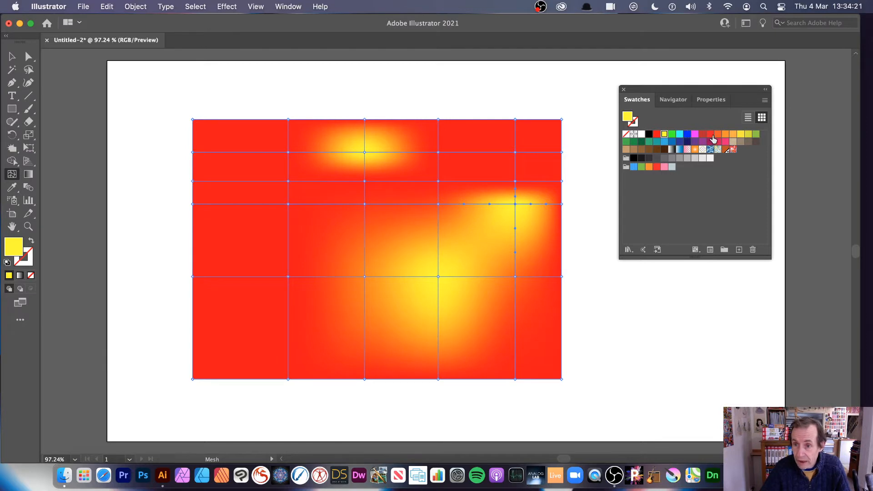
click(648, 142)
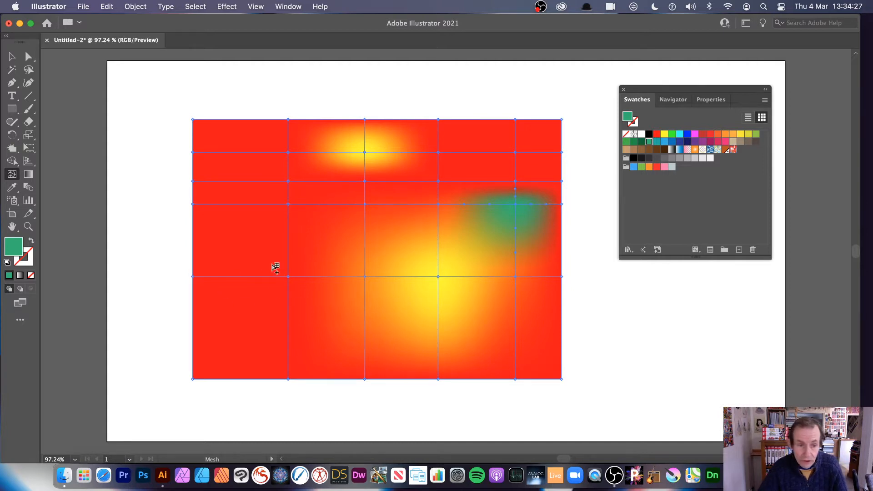
click(236, 313)
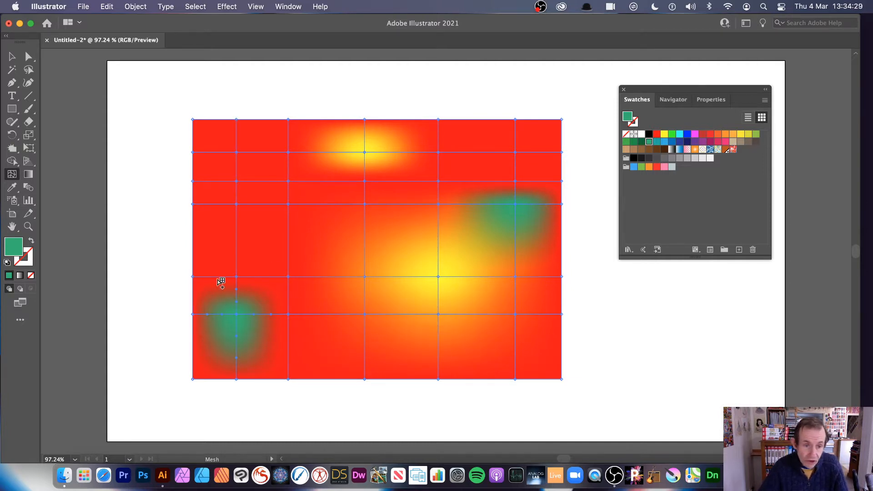
click(257, 342)
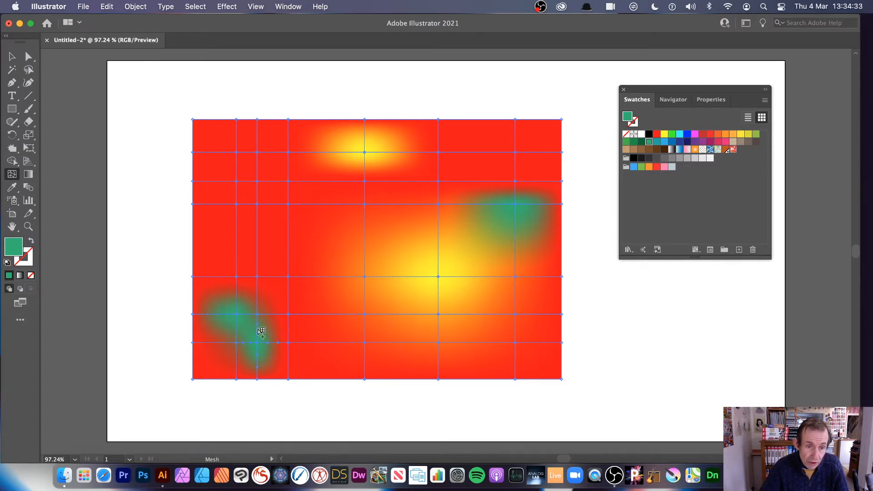
click(303, 355)
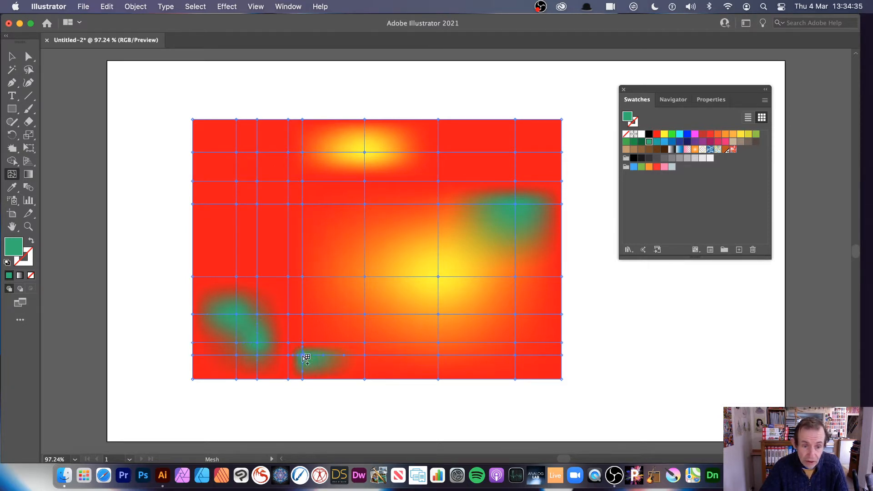
click(333, 326)
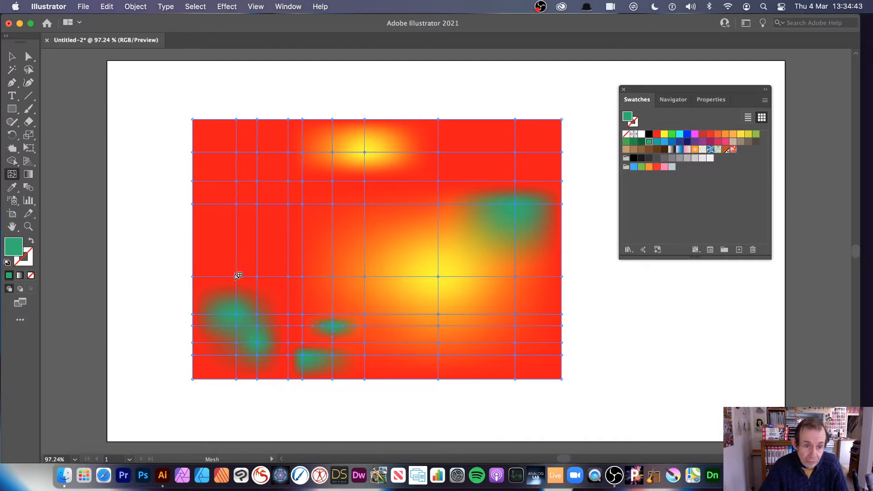
click(236, 314)
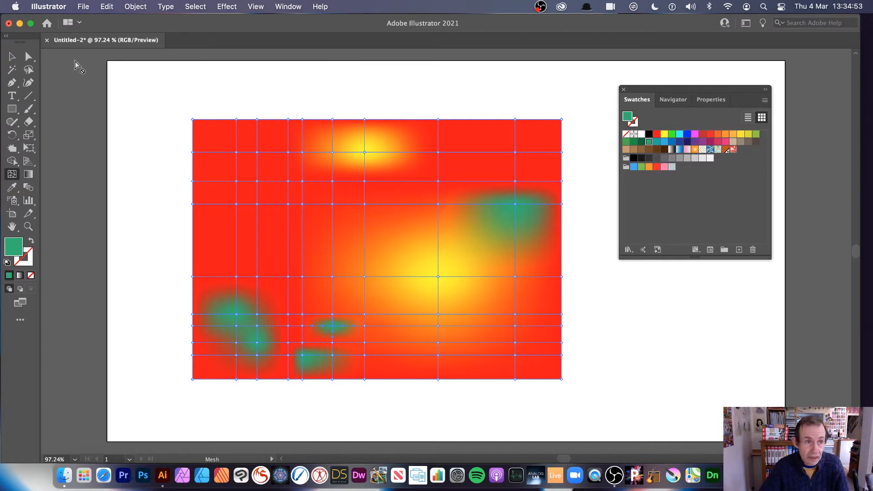
click(12, 57)
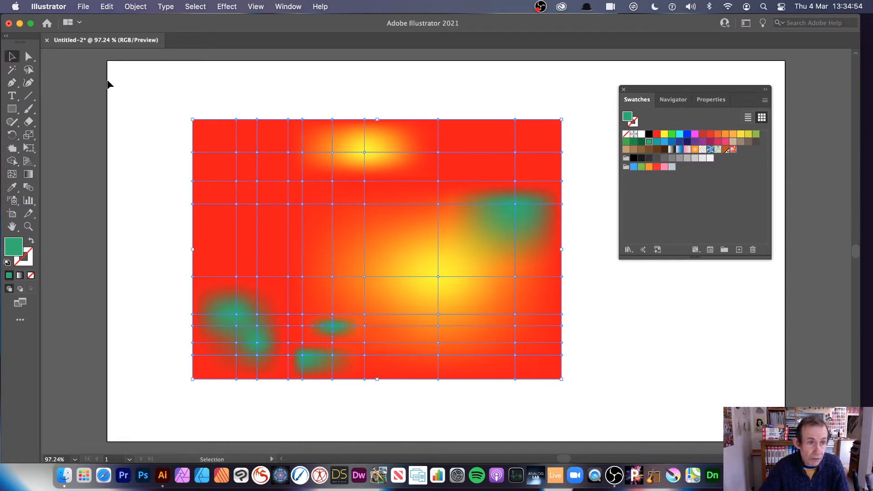
click(130, 7)
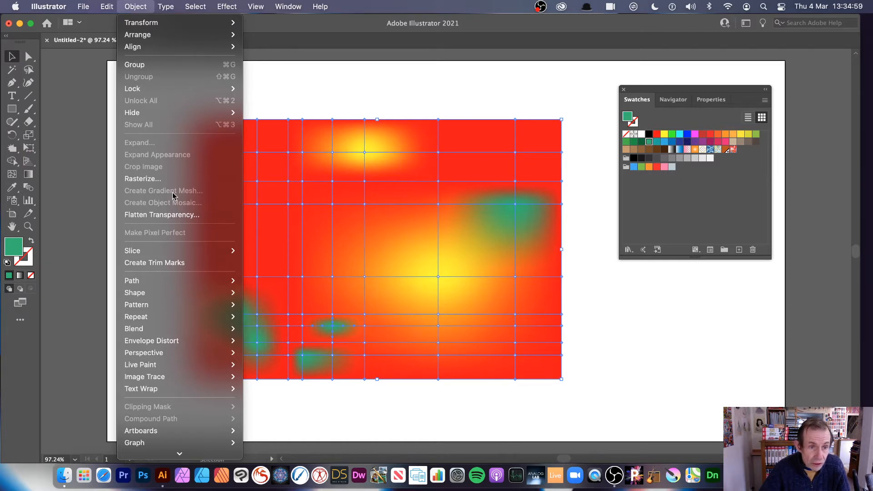
click(387, 106)
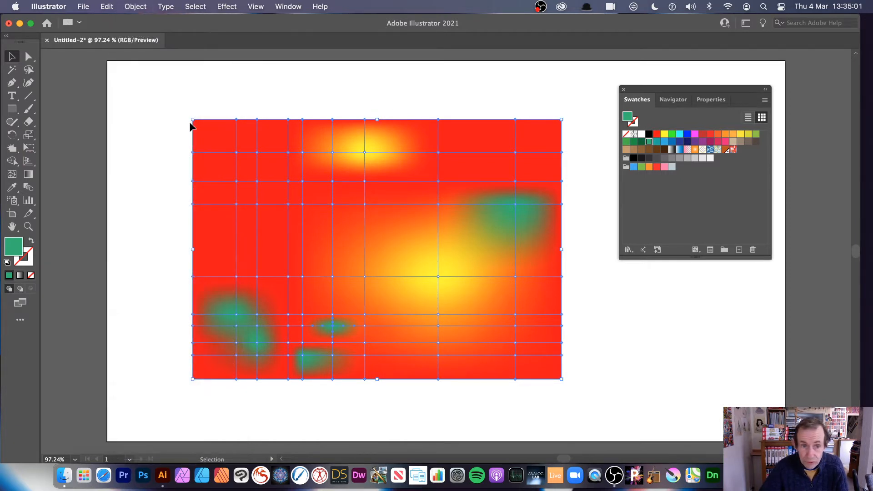
Draw a smaller green rectangle overlapping the upper-left corner of the mesh rectangle
click(11, 109)
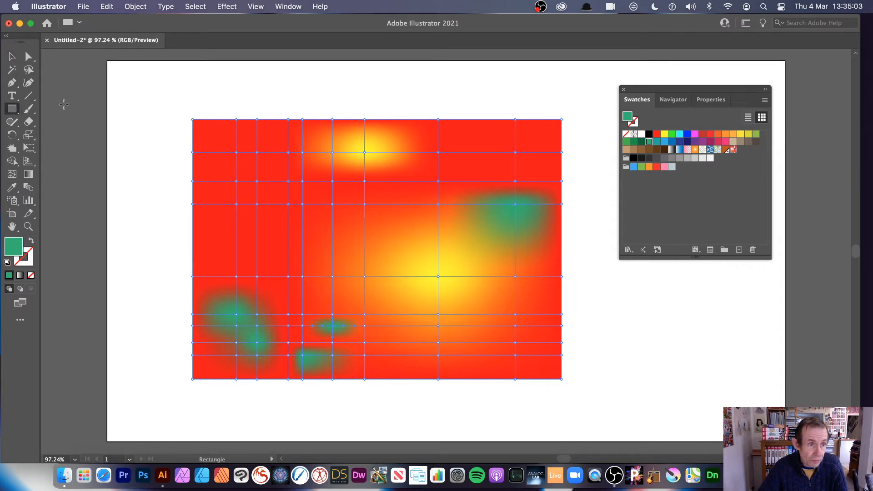
drag(123, 75, 260, 160)
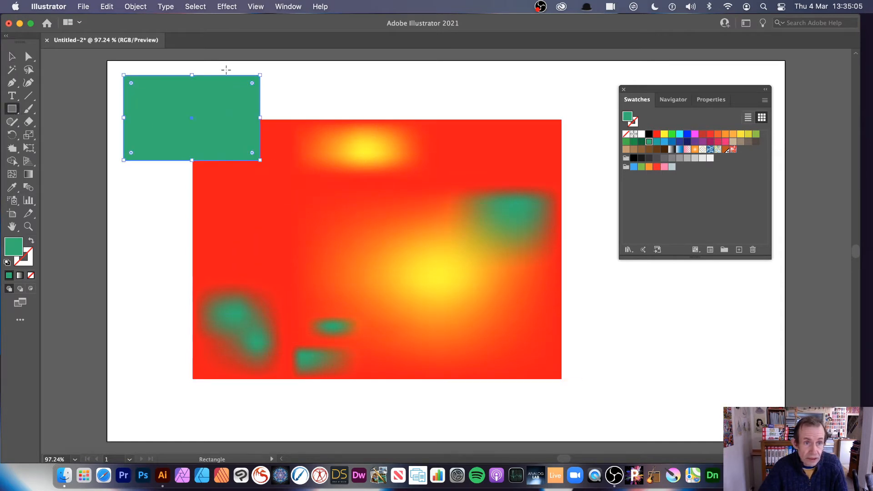
click(133, 6)
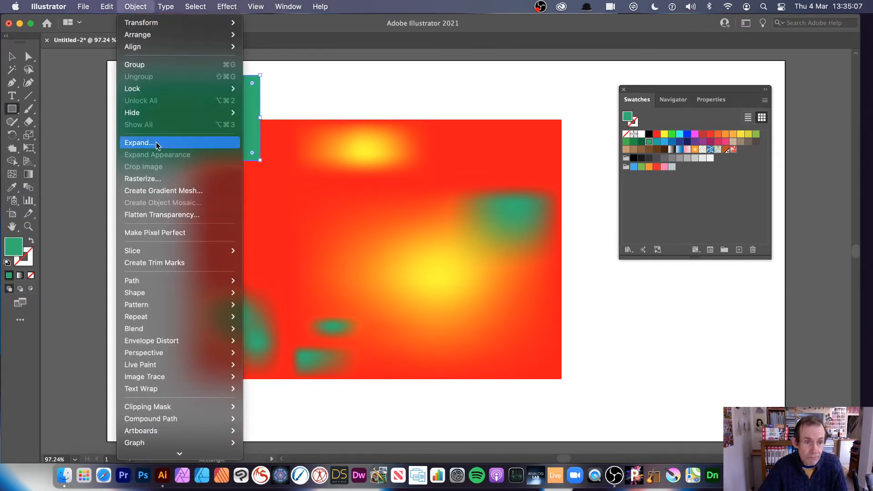
click(179, 191)
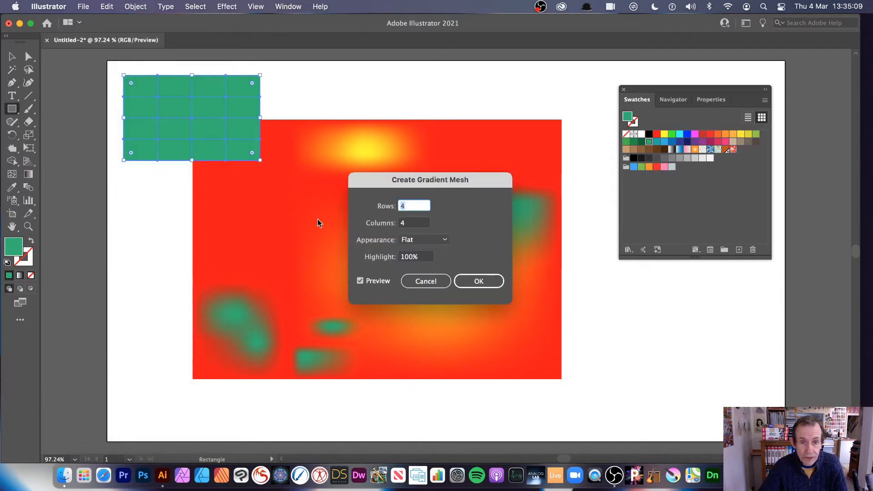
drag(413, 182, 259, 91)
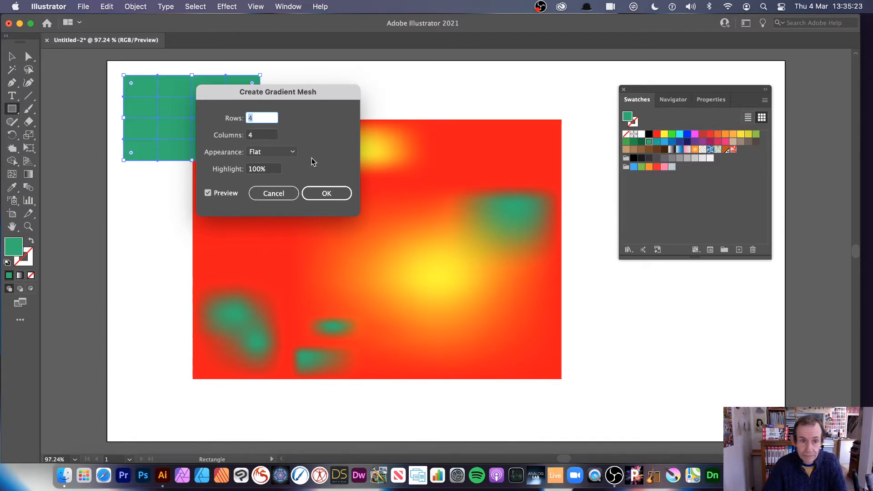
click(274, 193)
key(v)
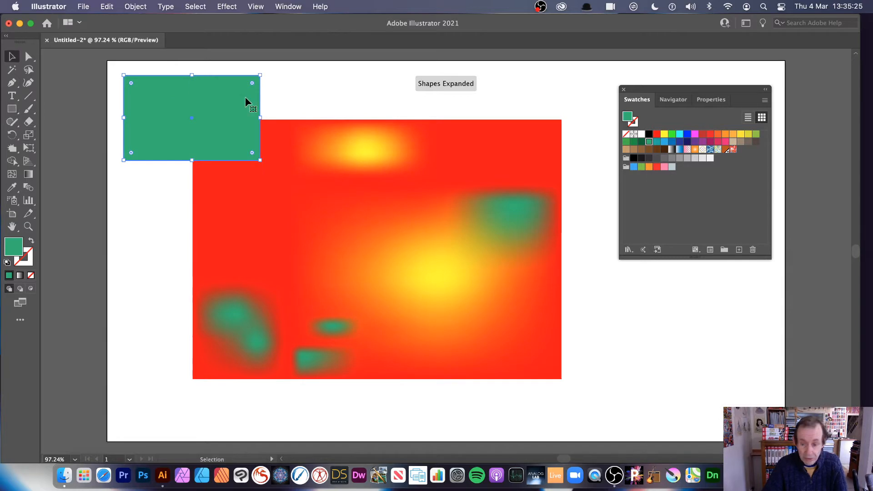
Delete the small green rectangle and move the whole mesh rectangle slightly up and to the left
key(Delete)
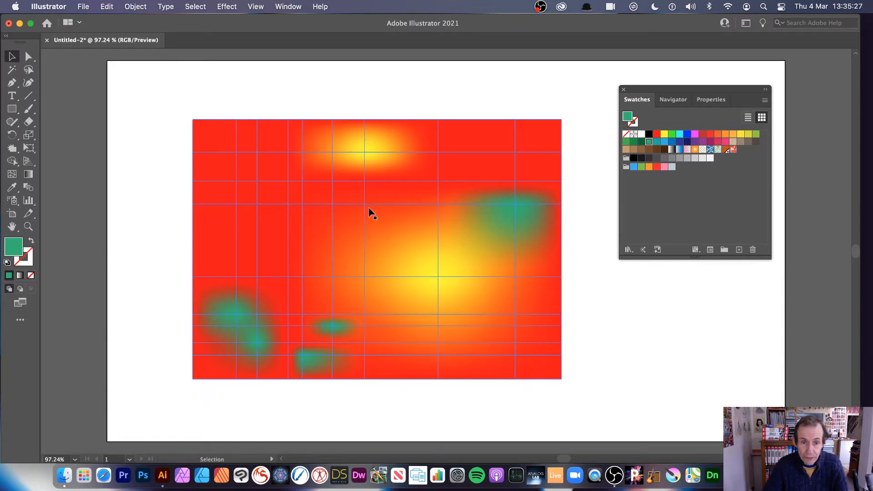
click(367, 206)
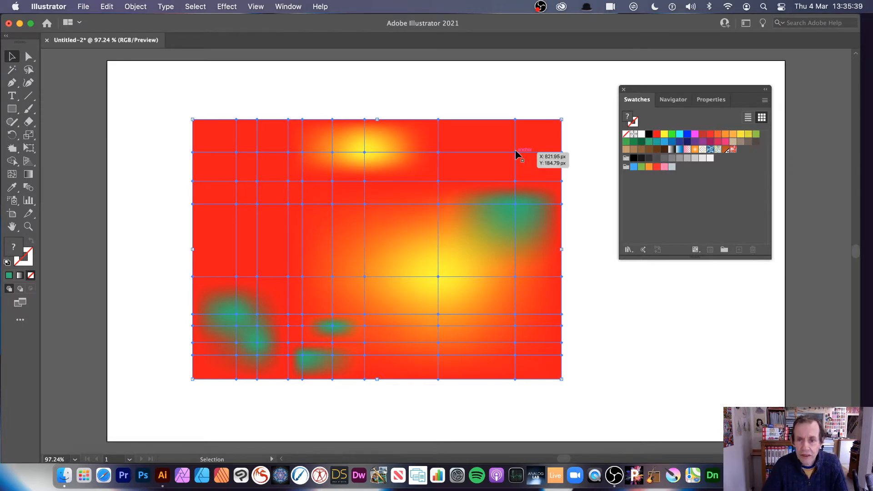
mouse_move(515, 150)
mouse_down()
mouse_move(492, 131)
mouse_move(527, 168)
mouse_move(473, 136)
mouse_move(523, 156)
mouse_move(509, 141)
mouse_up()
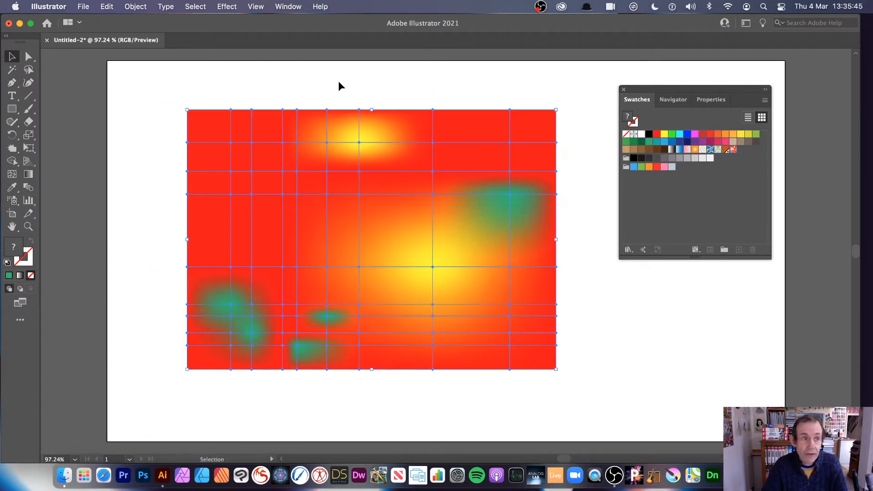
Use the Direct Selection tool to move the upper-right red mesh point up and left, and raise the point beneath it close to it
click(29, 58)
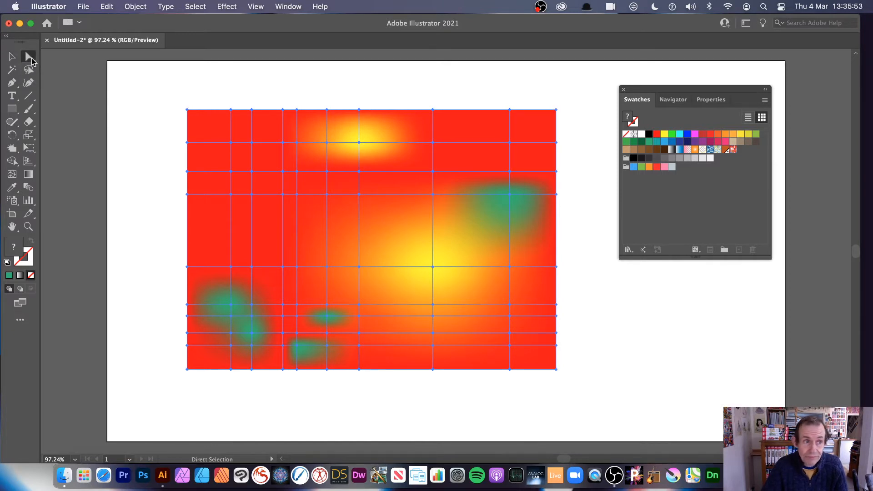
click(28, 57)
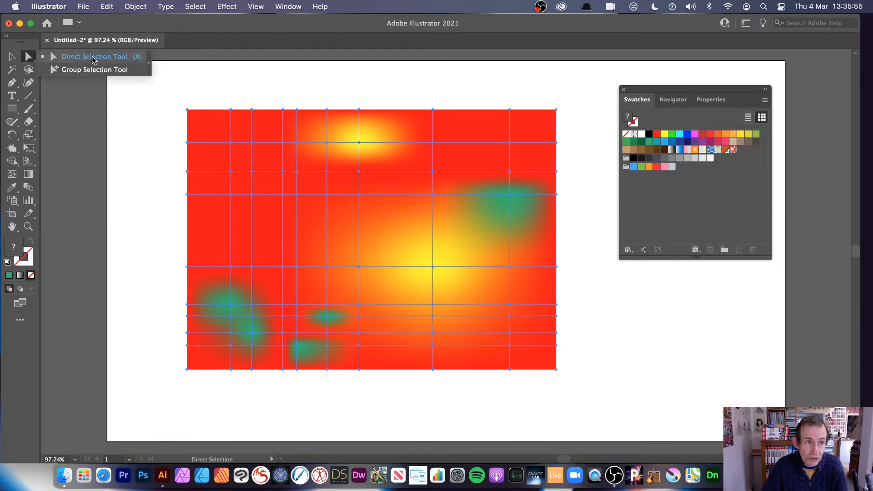
click(93, 57)
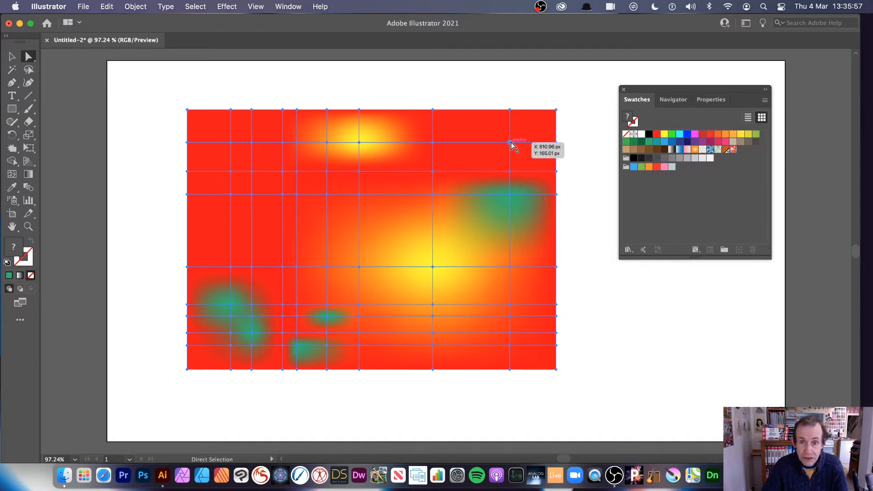
click(510, 143)
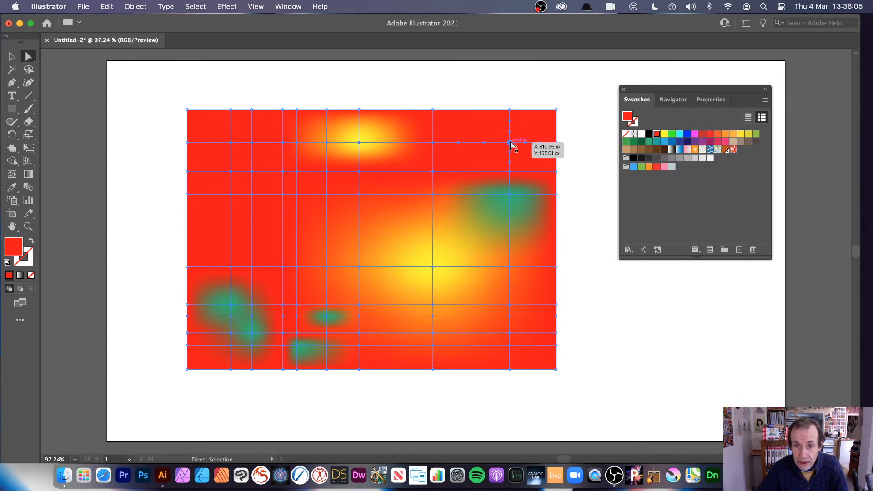
mouse_move(509, 145)
mouse_down()
mouse_move(502, 132)
mouse_move(527, 152)
mouse_move(497, 130)
mouse_move(507, 146)
mouse_move(500, 132)
mouse_up()
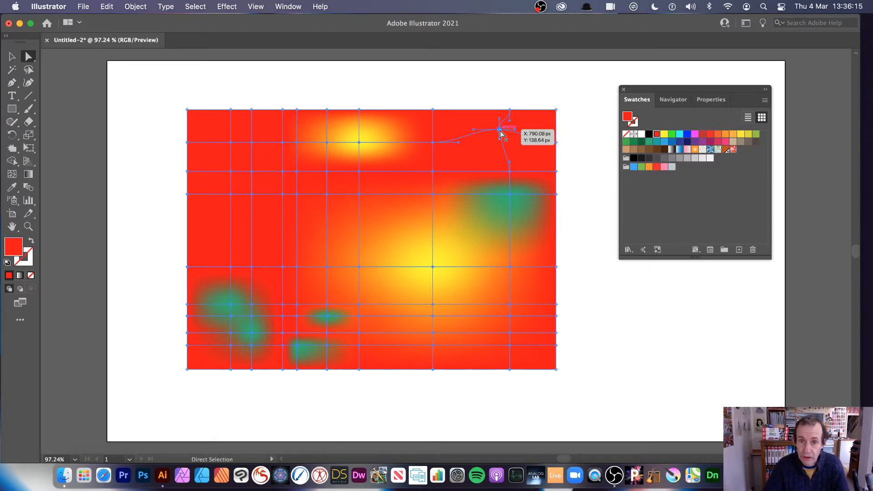
drag(509, 170, 510, 149)
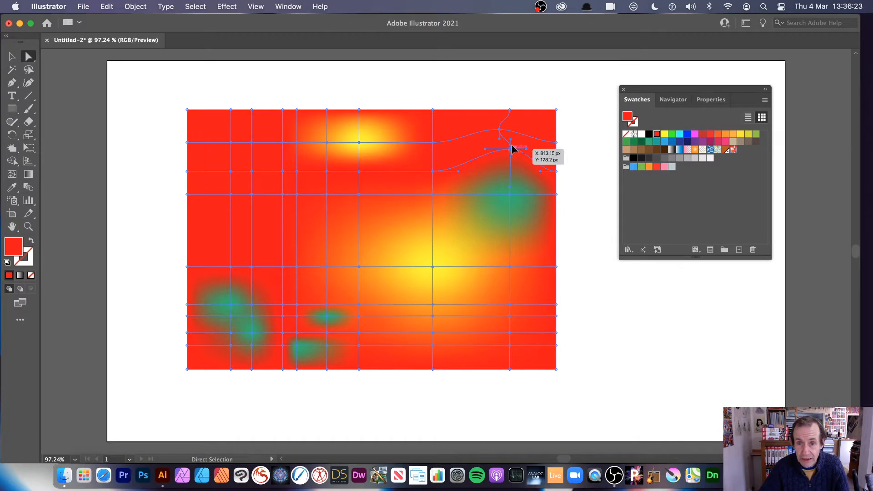
drag(512, 148, 505, 132)
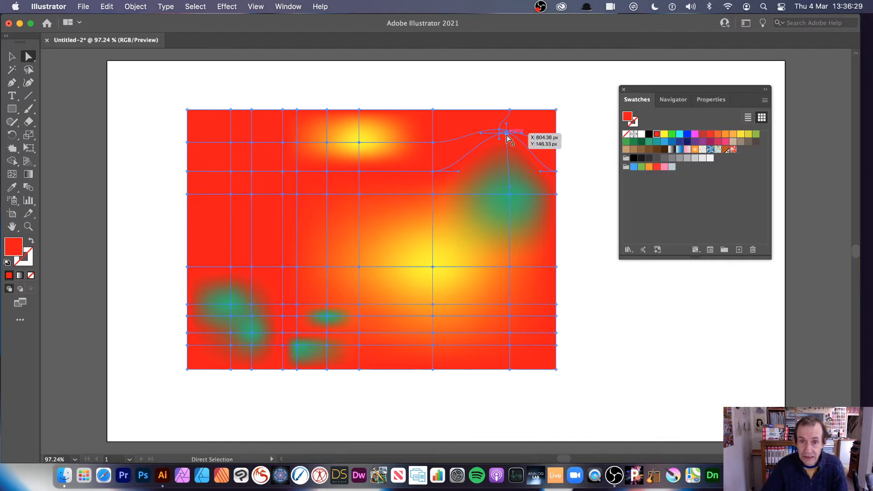
mouse_move(506, 133)
mouse_down()
mouse_move(489, 150)
mouse_move(501, 138)
mouse_up()
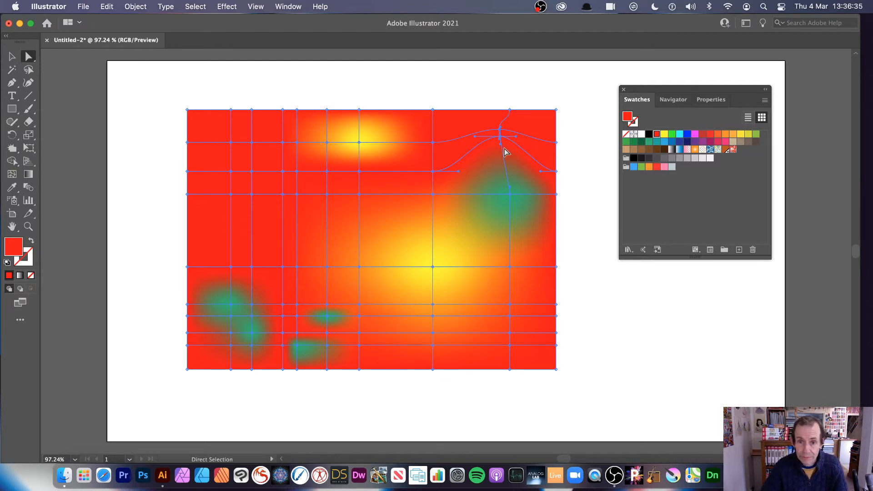
Pull three mesh points on the top edge upward into tall peaks and one on the left edge outward into a spike
drag(359, 143, 360, 65)
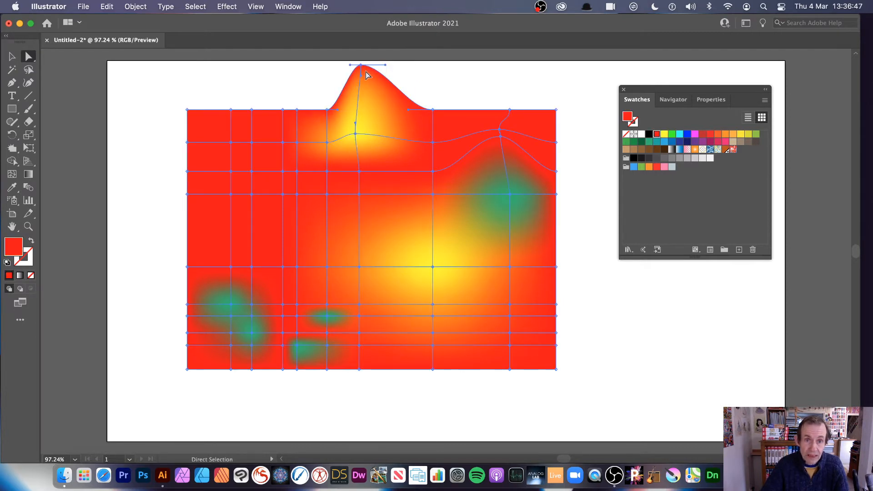
drag(360, 64, 366, 88)
drag(512, 212, 502, 119)
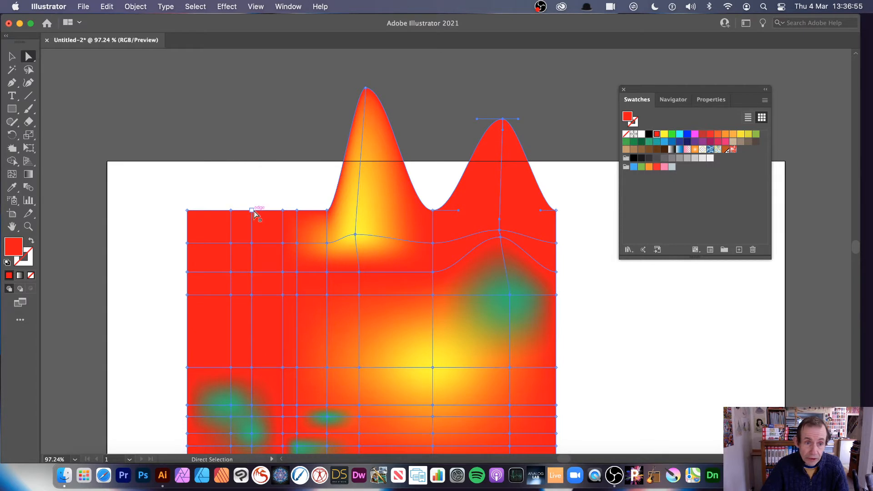
drag(254, 211, 267, 88)
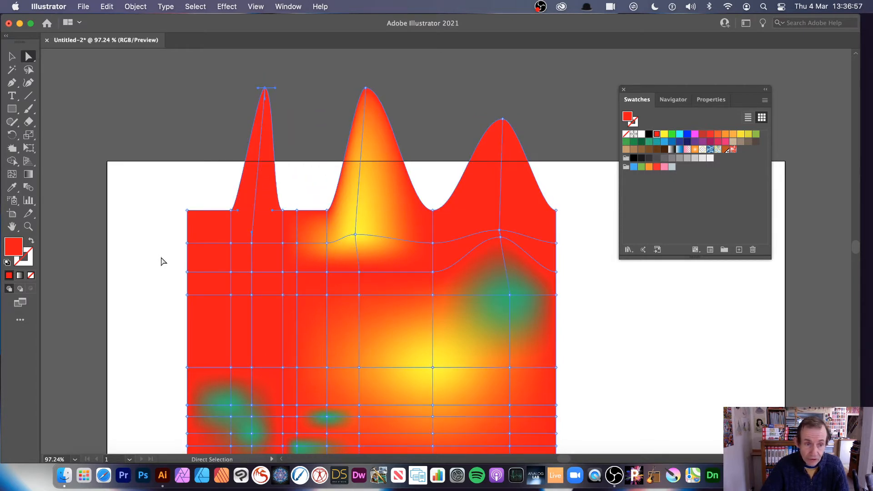
drag(187, 244, 116, 243)
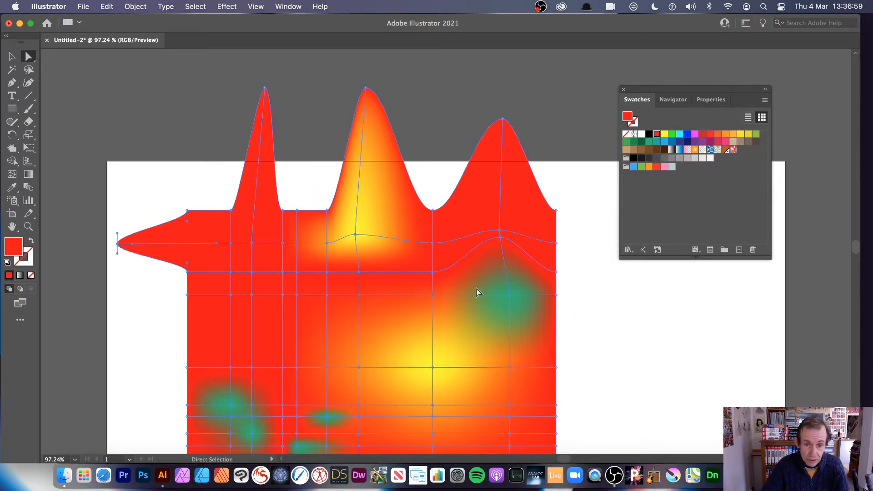
Colour the red mesh point left of the upper-right green patch yellow-green, R=140 G=198 B=63
mouse_move(432, 272)
mouse_down()
mouse_move(391, 253)
mouse_move(434, 271)
mouse_up()
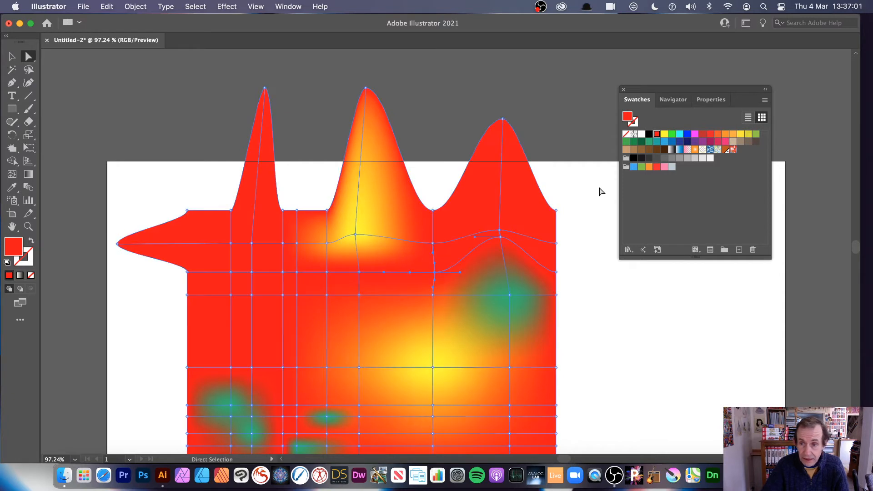
click(750, 135)
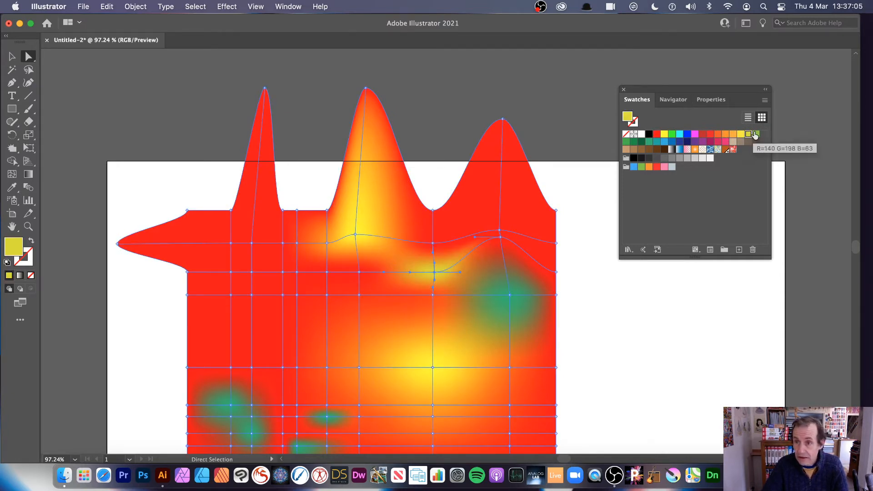
click(755, 134)
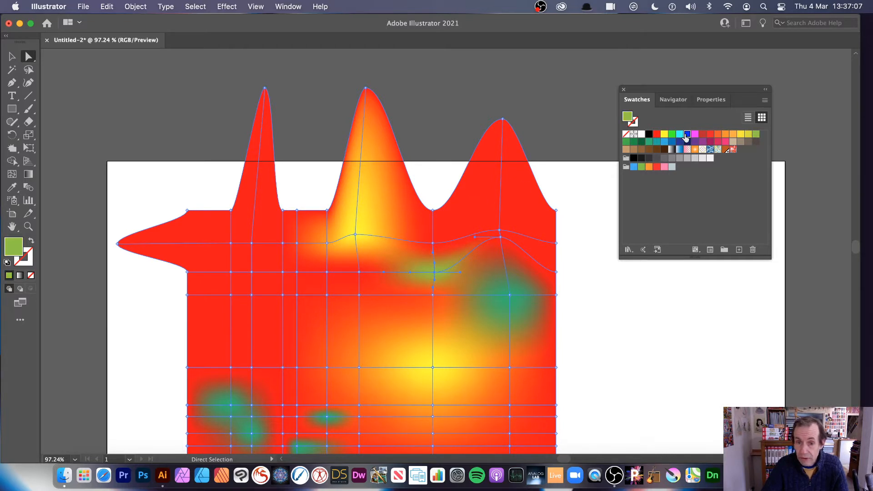
Try colouring that mesh point blue and moving two neighbouring points far across the mesh, and undo these changes
click(687, 134)
drag(432, 242, 426, 343)
drag(361, 273, 579, 264)
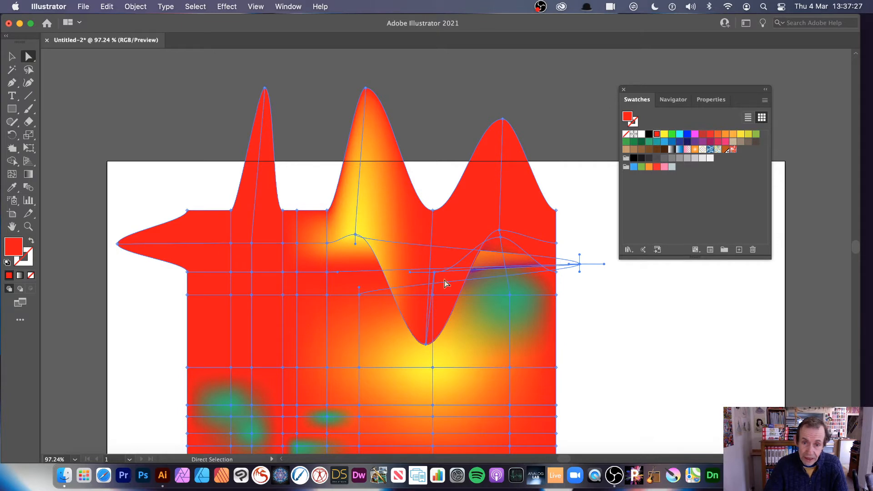
key(super+z)
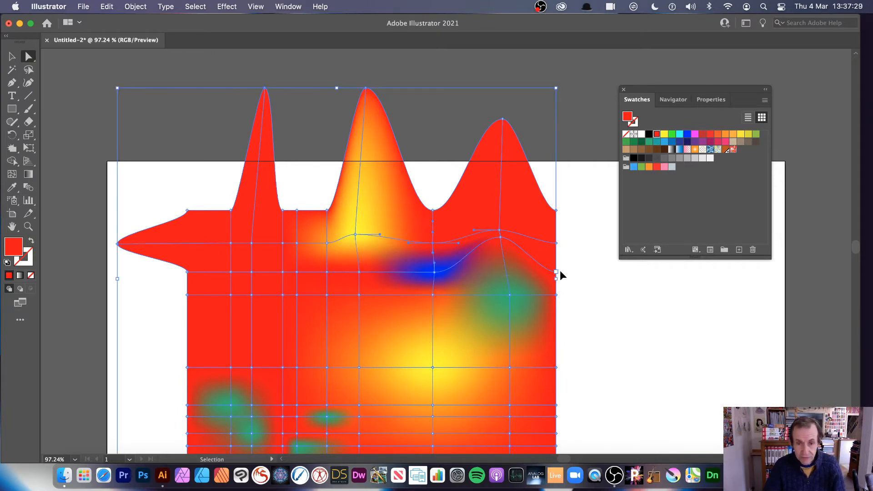
key(super+z)
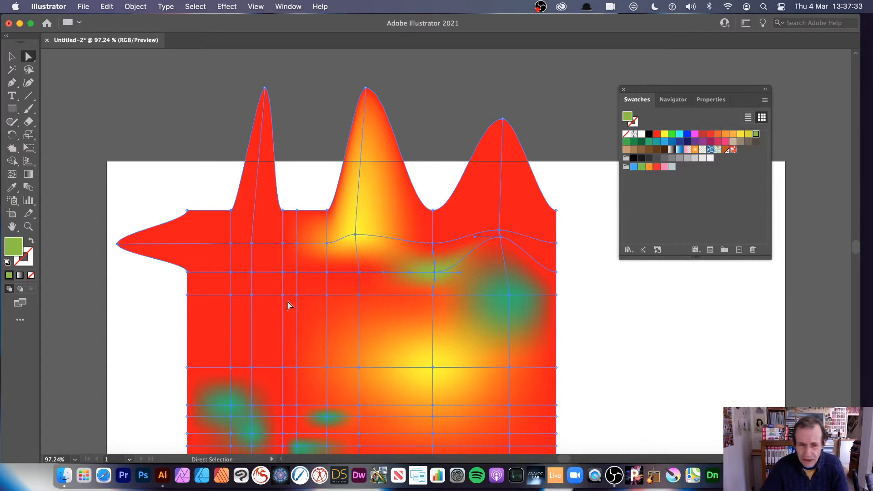
Shift two mesh points in the left part of the mesh slightly down and left, and colour the leftmost one yellow
drag(280, 299, 273, 318)
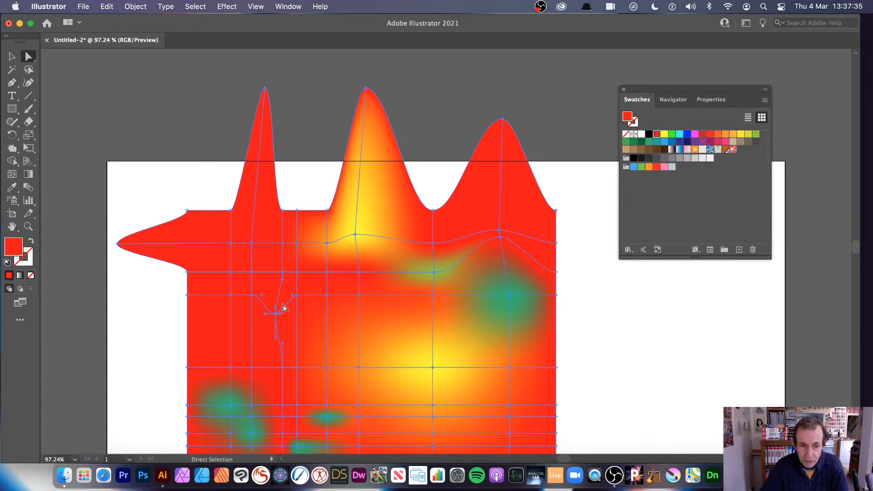
drag(229, 295, 223, 305)
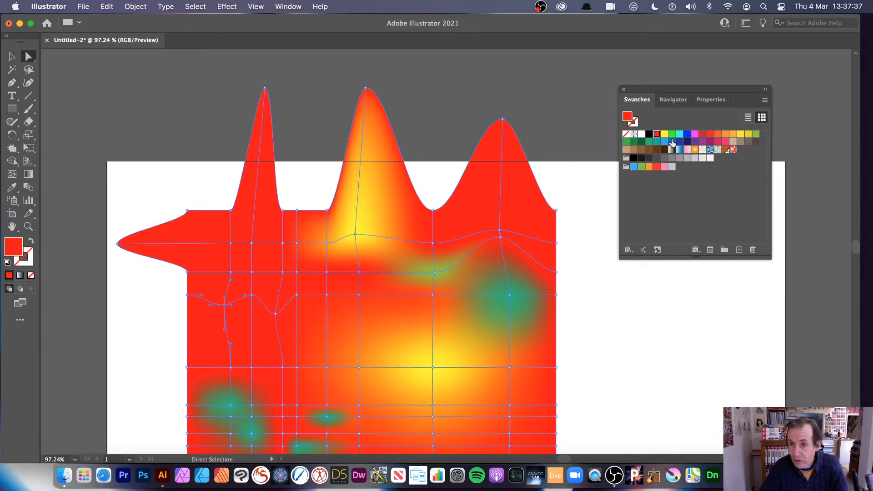
click(740, 135)
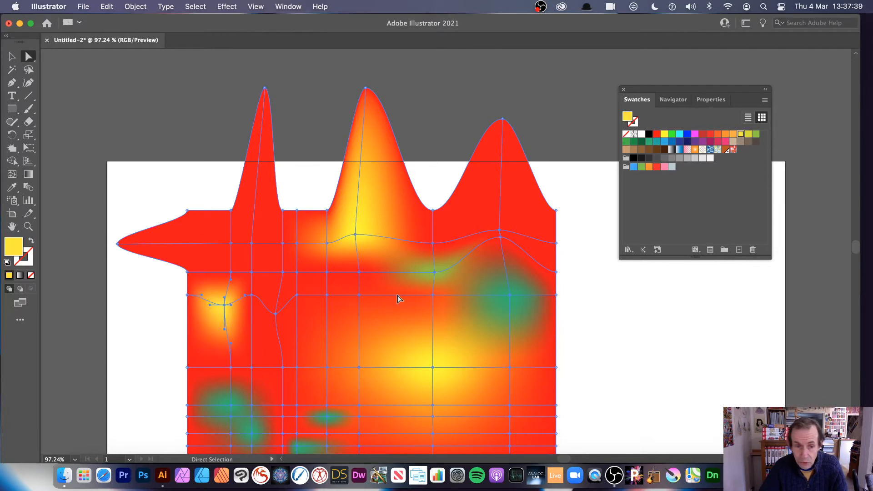
Select several mesh points across the middle and right of the mesh, and shift the yellow point below the central peak slightly up and left
click(360, 296)
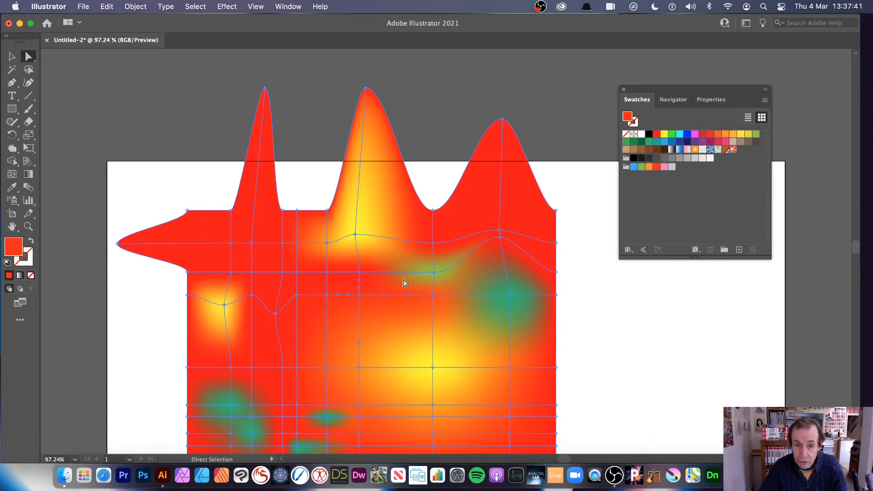
shift+click(327, 295)
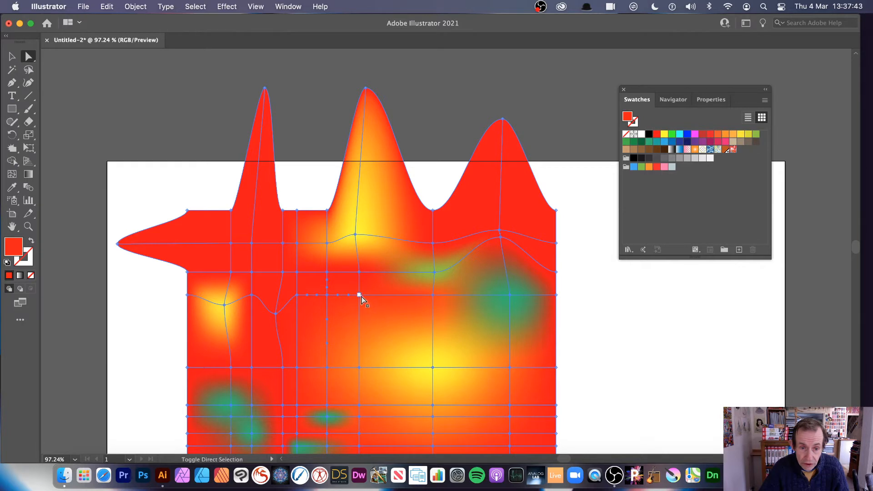
shift+click(432, 295)
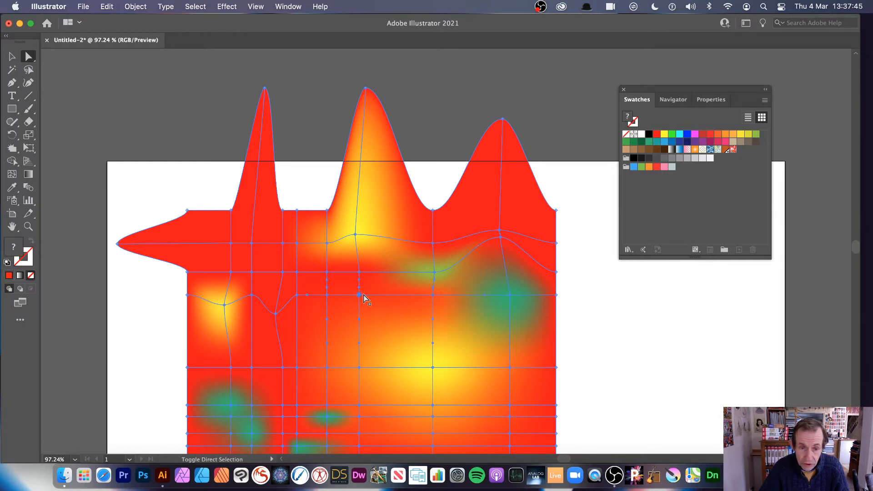
drag(595, 263, 337, 312)
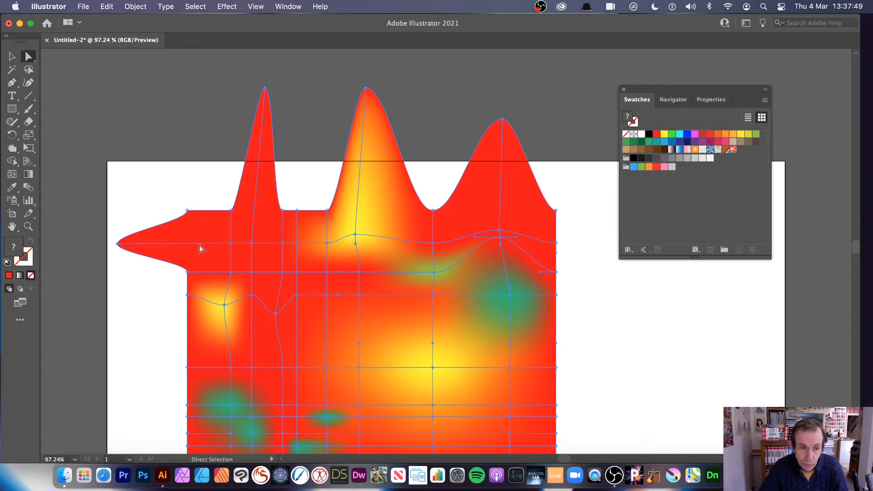
mouse_move(355, 234)
mouse_down()
mouse_move(438, 225)
mouse_move(350, 226)
mouse_up()
Move a group of mesh points near the right edge downward, and a larger group in the right half down and to the left
drag(586, 231, 460, 315)
drag(555, 244, 548, 272)
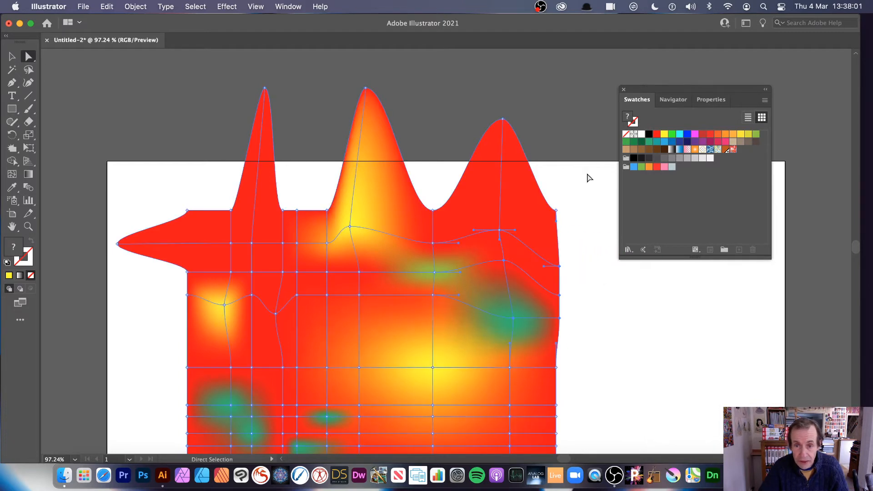
drag(587, 174, 354, 344)
drag(432, 210, 390, 260)
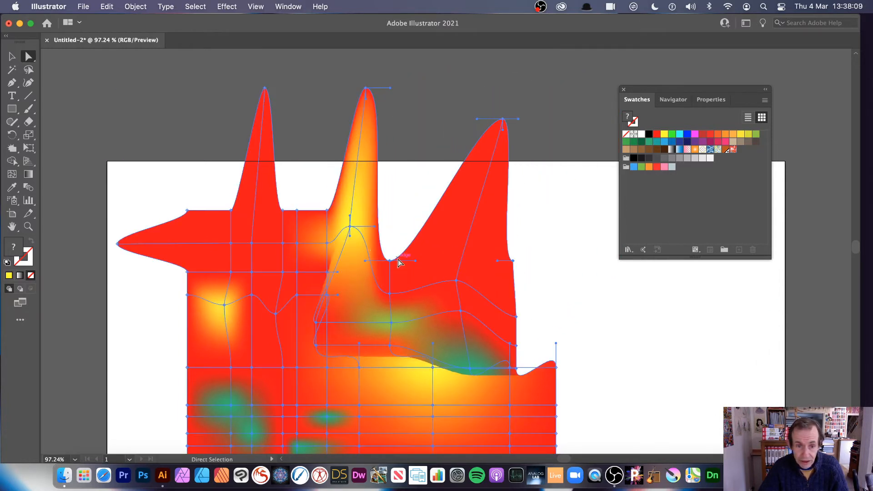
Scale the whole distorted mesh to about 703 by 574 px, reposition it, and place an overlapping copy offset down and to the right
click(12, 57)
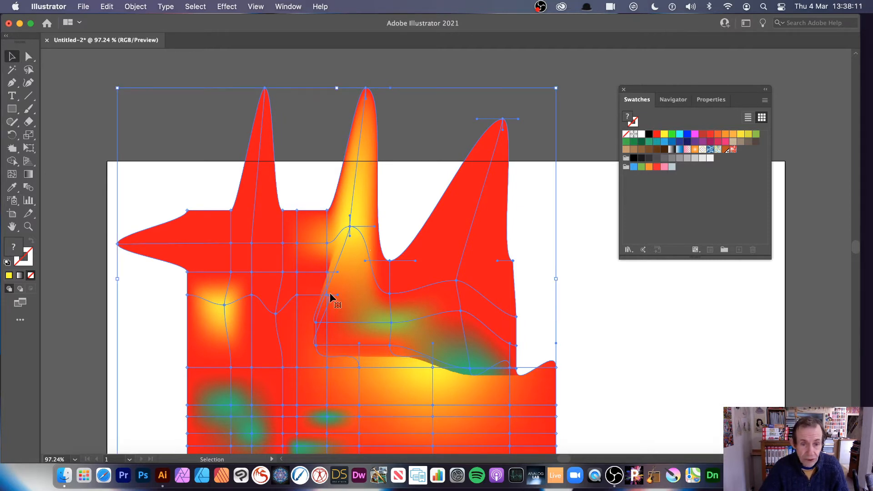
drag(328, 292, 346, 262)
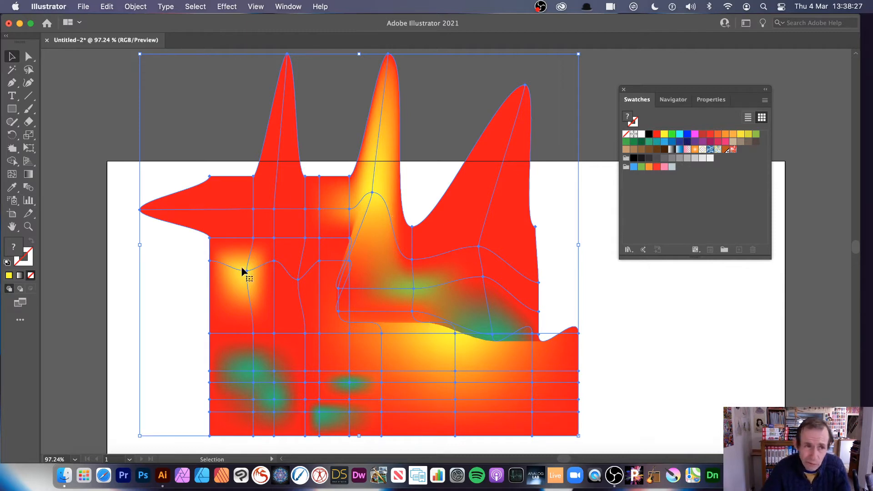
drag(141, 54, 230, 151)
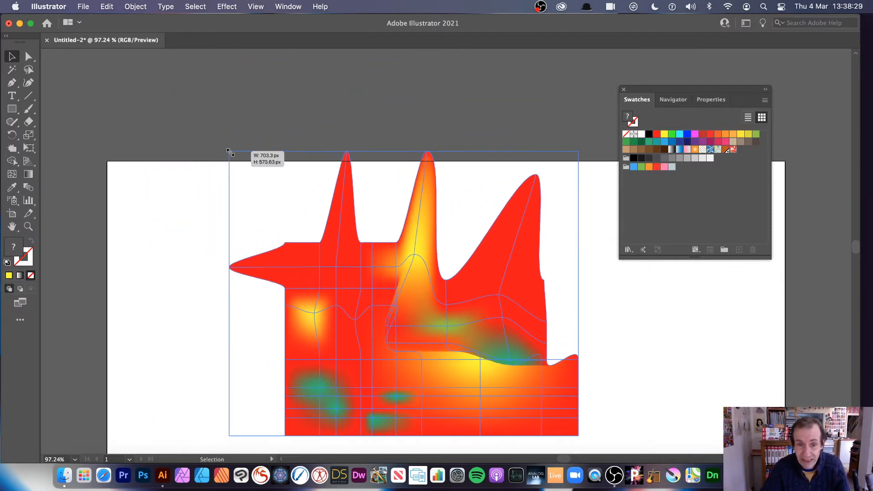
drag(362, 268, 285, 225)
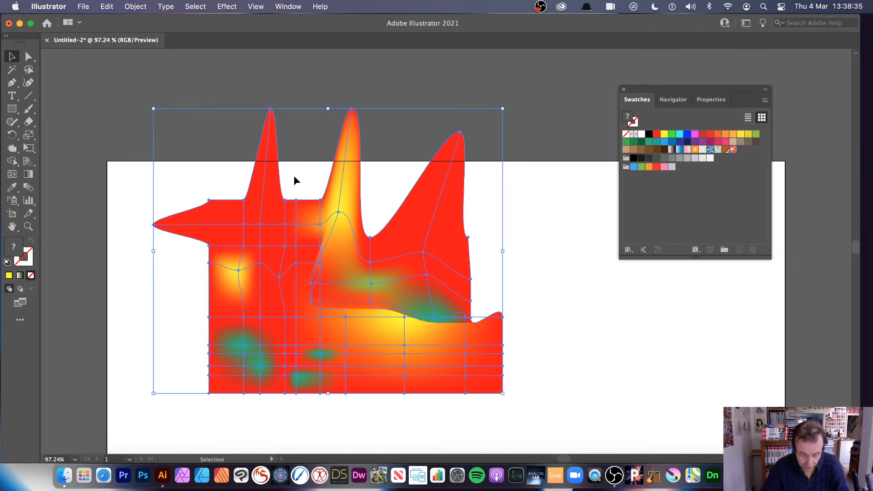
drag(344, 276, 403, 297)
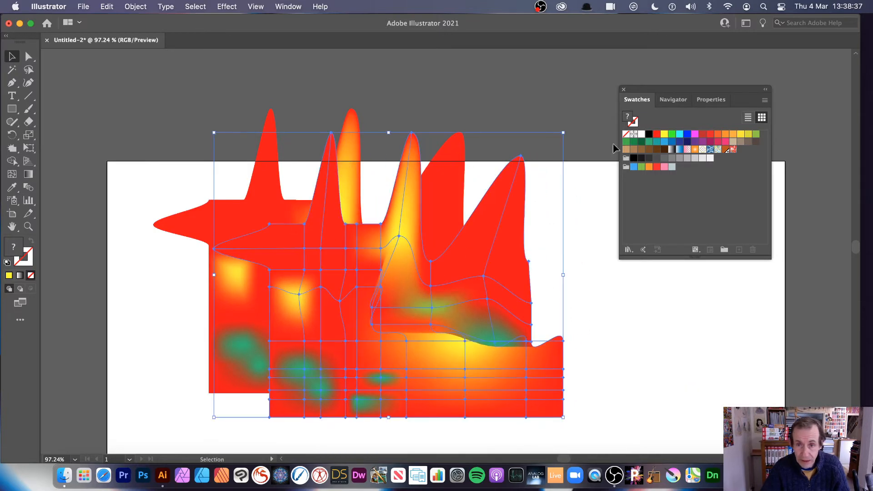
Rotate the overlapping mesh copy to about 236°, stretch it into a long diagonal shape, and place it across the original
drag(567, 131, 422, 437)
drag(348, 225, 478, 279)
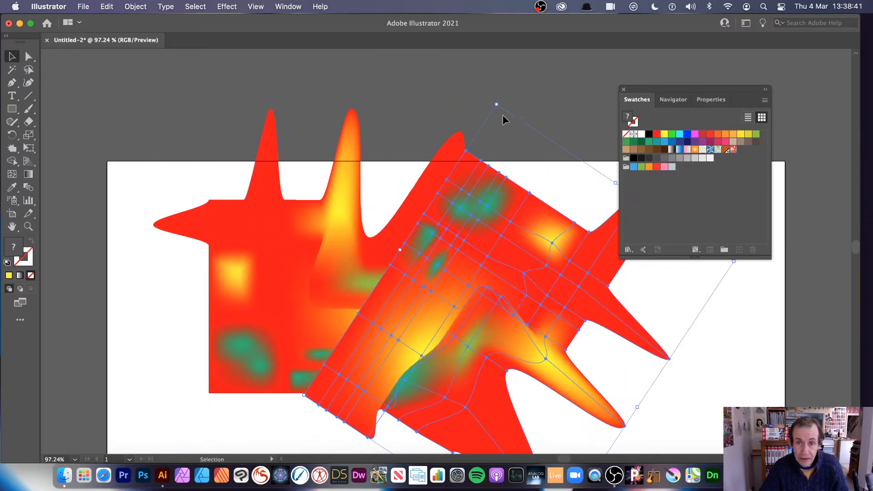
drag(499, 106, 211, 149)
drag(335, 314, 324, 279)
Shift the stretched copy slightly left, and pull a mesh point on its upper edge about 265 px right and 171 px up into a spike
click(28, 56)
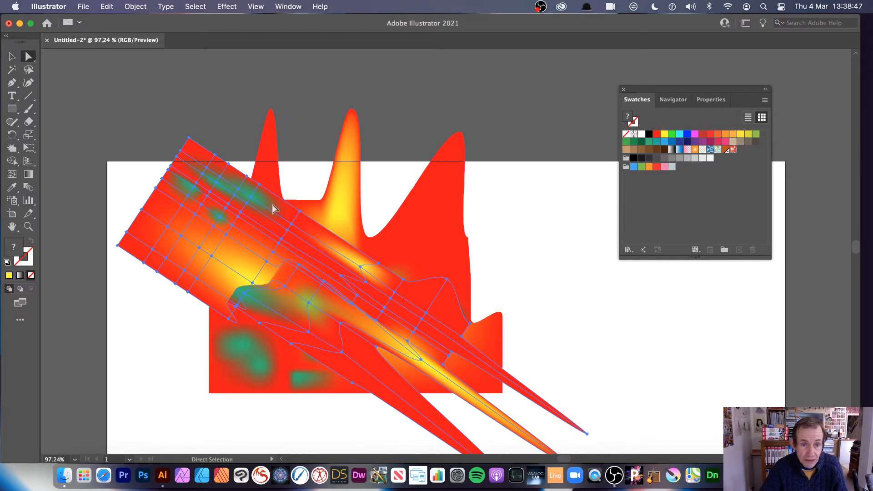
mouse_move(301, 214)
mouse_down()
mouse_move(293, 195)
mouse_move(287, 208)
mouse_up()
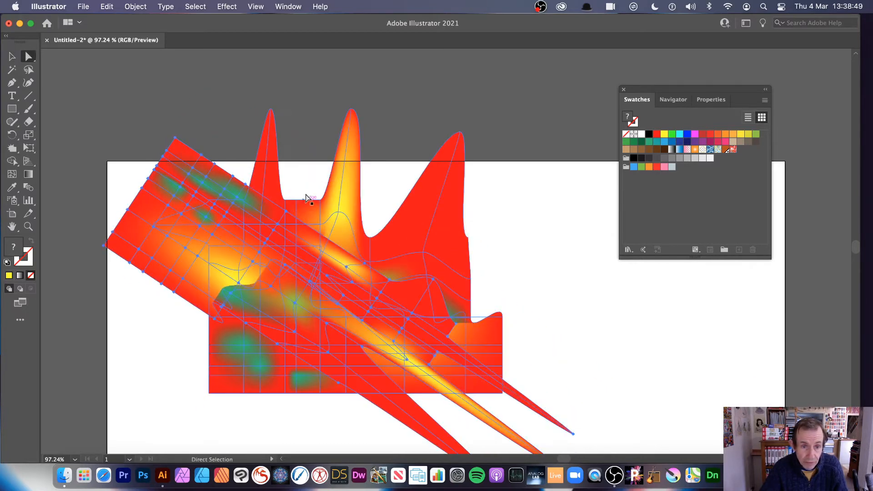
click(302, 173)
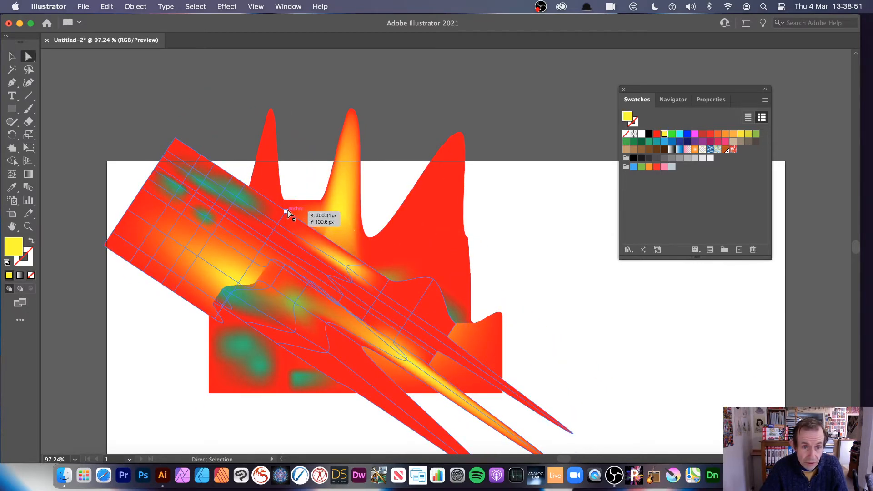
click(286, 211)
drag(286, 211, 416, 130)
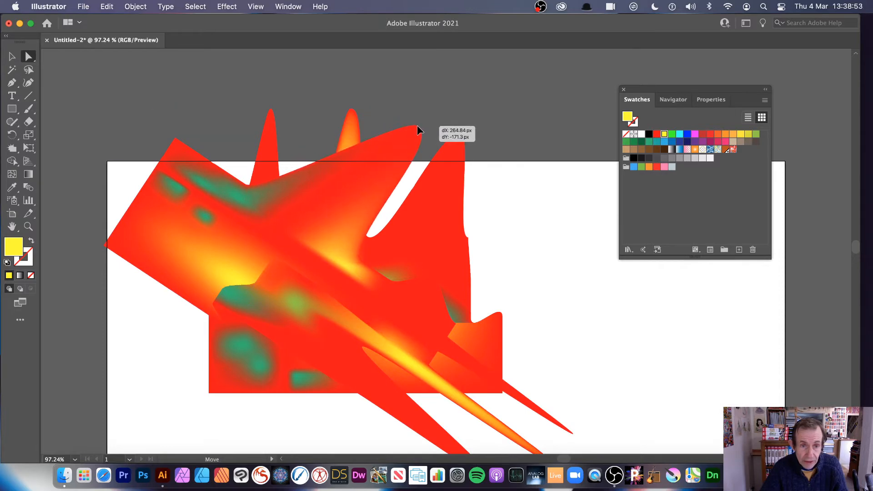
Pull three mesh points on the copy's lower-left edge down and left into spikes, and move the whole copy straight up
click(171, 274)
drag(172, 275, 126, 377)
drag(245, 321, 190, 410)
drag(339, 386, 291, 402)
key(v)
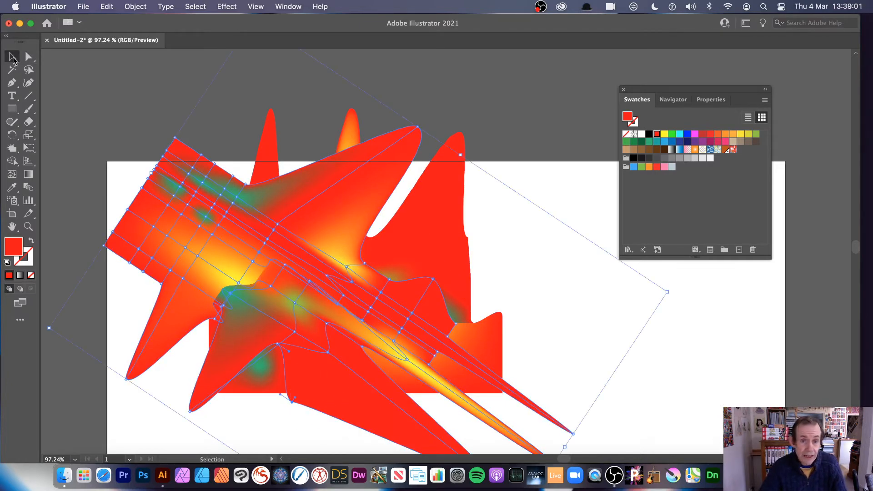
drag(307, 256, 305, 213)
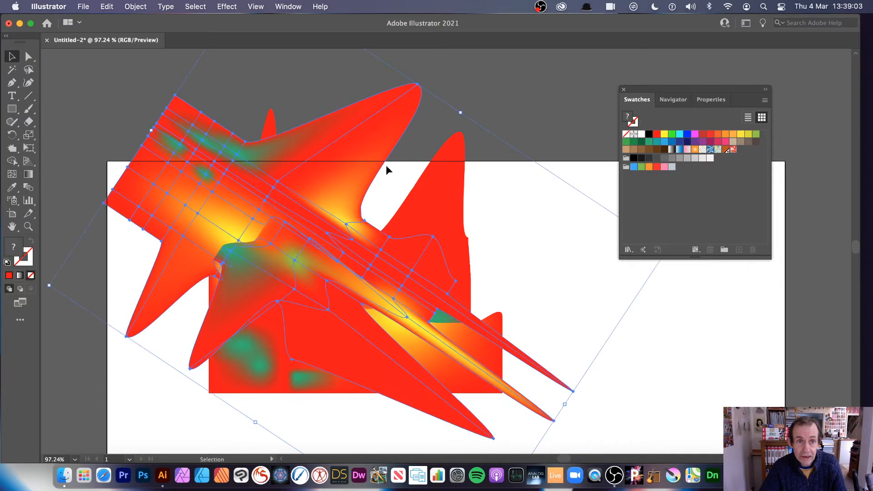
Display the object properties, and move the distorted copy up and to the right over the original mesh
click(292, 7)
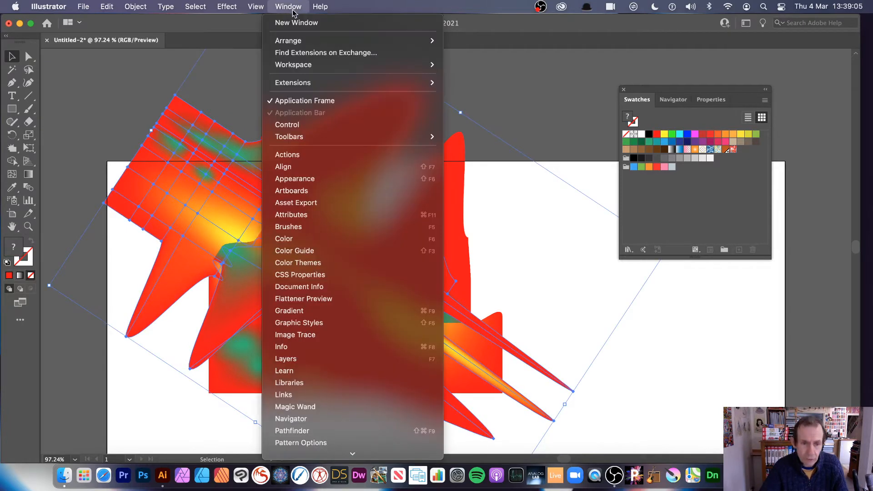
scroll(350, 384, down, 4)
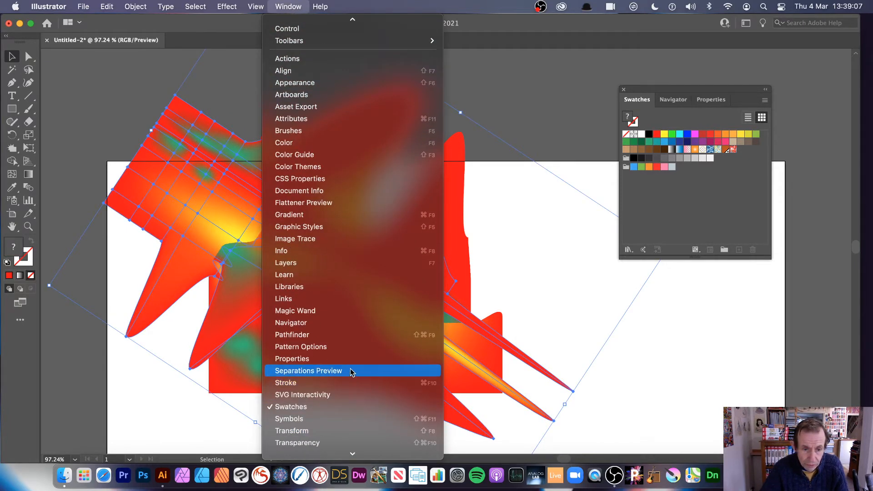
click(347, 359)
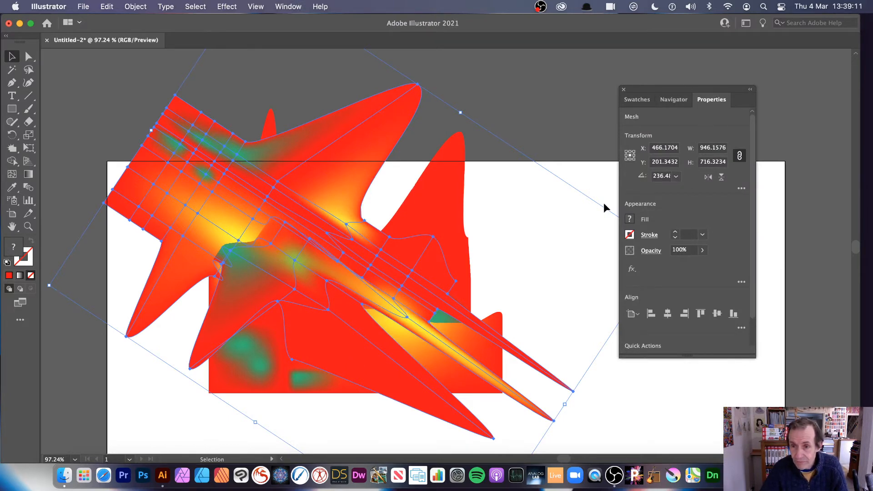
drag(388, 273, 507, 242)
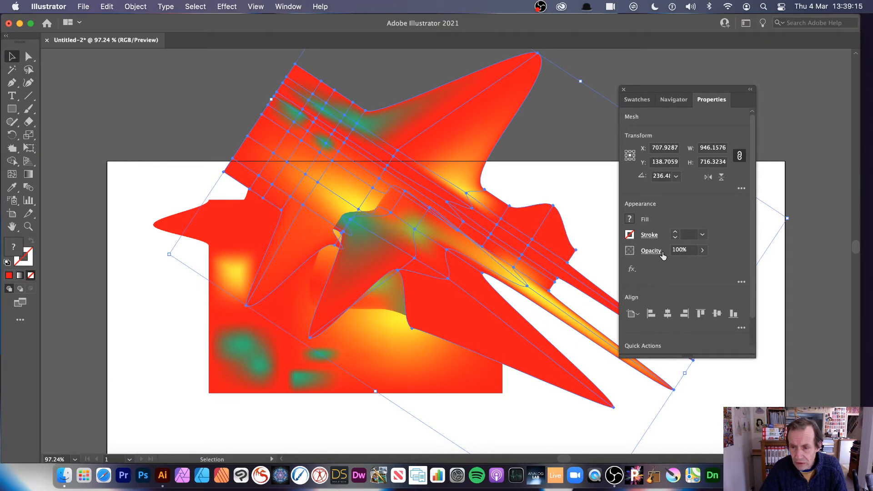
Set the overlapping copy's blending mode to Difference
click(651, 251)
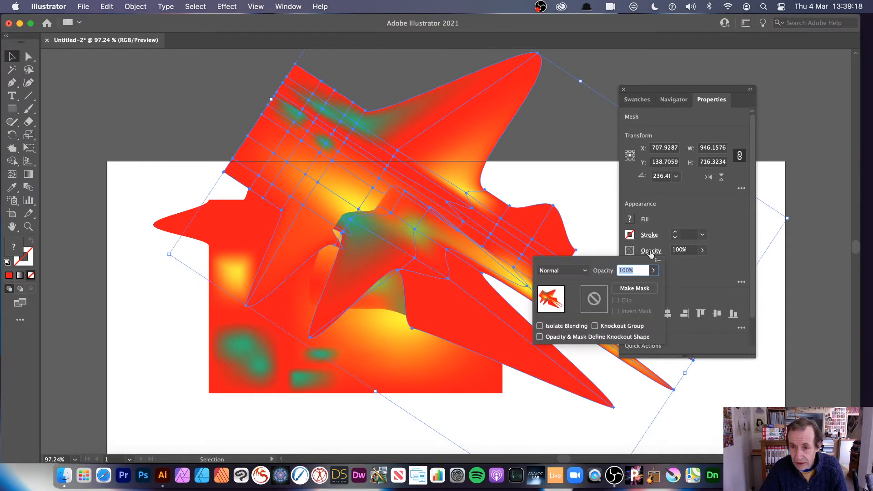
click(572, 271)
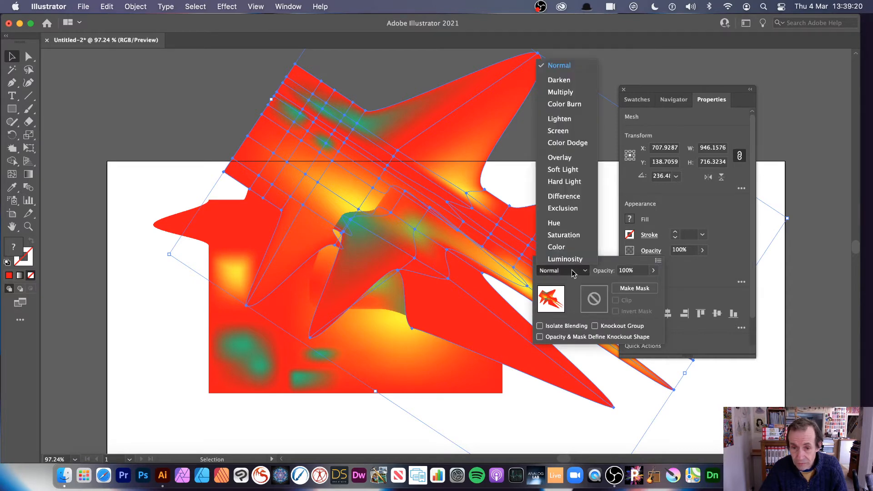
click(565, 197)
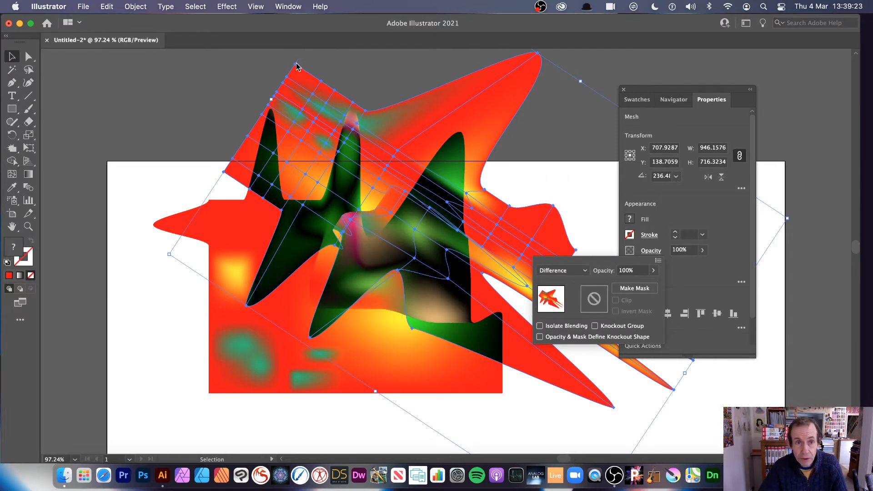
click(343, 176)
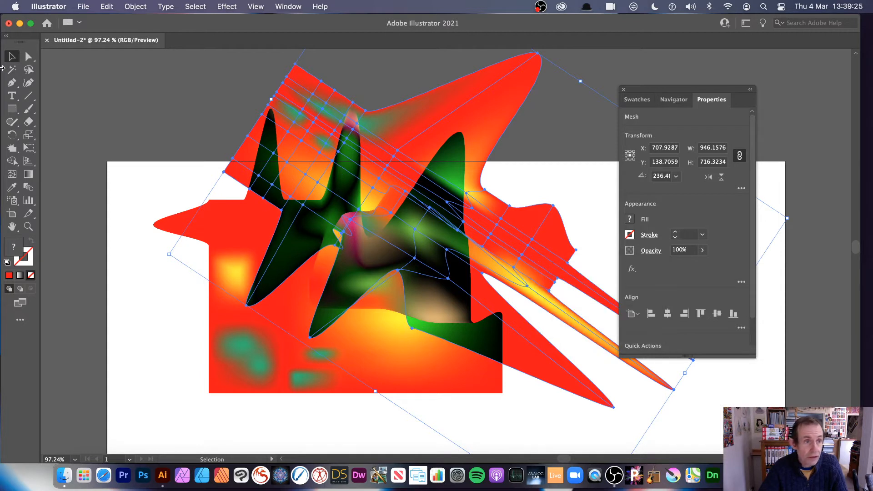
Try pulling a mesh point on the copy's left edge far down and right, and undo both that and the Difference blending
click(29, 56)
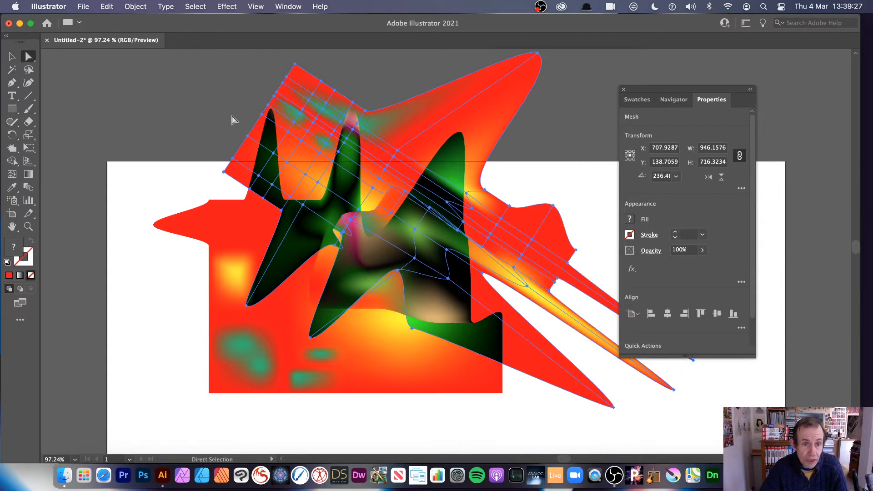
drag(267, 150, 384, 393)
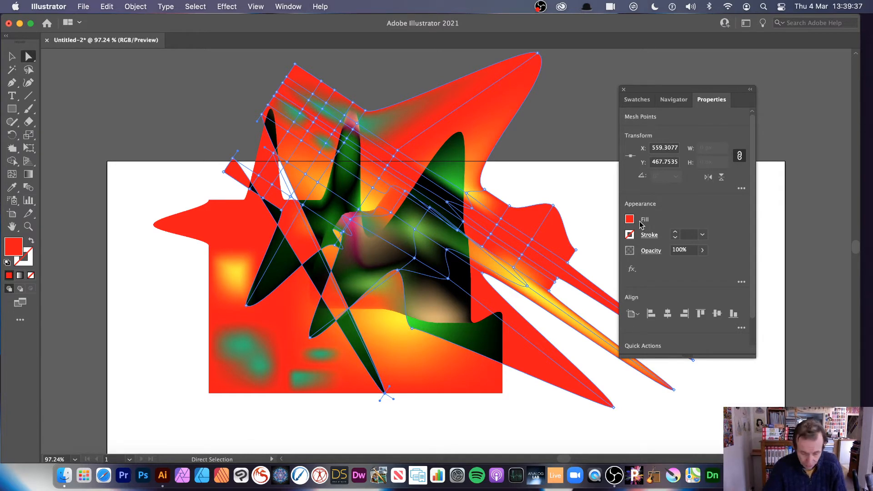
key(super+z)
key(super+z)
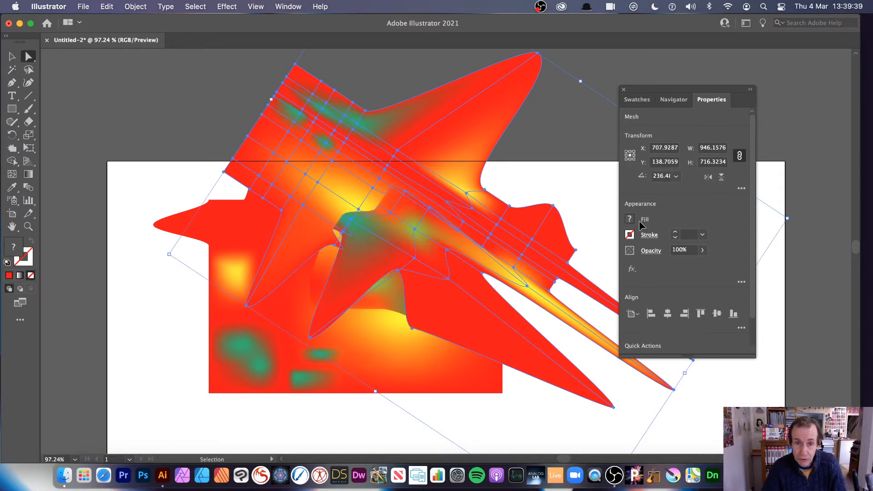
Try 35% opacity on the overlapping copy, raise it to 75%, and reposition the copy over the upper part of the original
key(a)
click(12, 57)
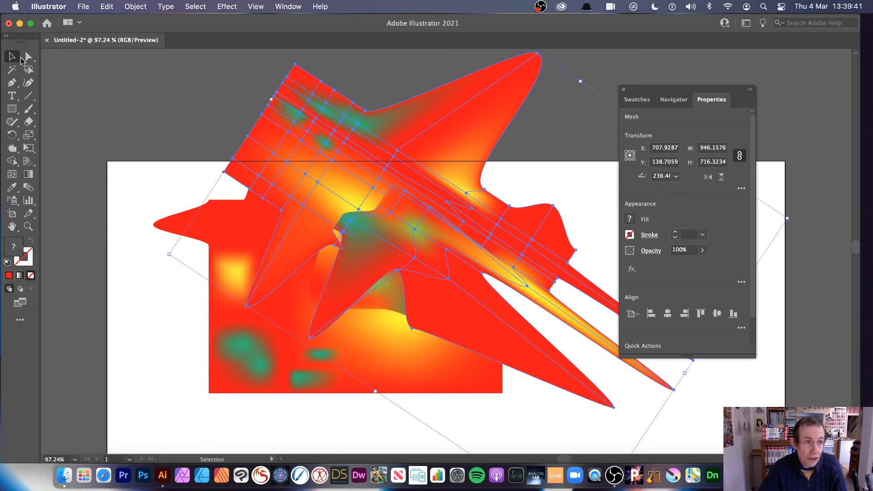
drag(458, 198, 425, 211)
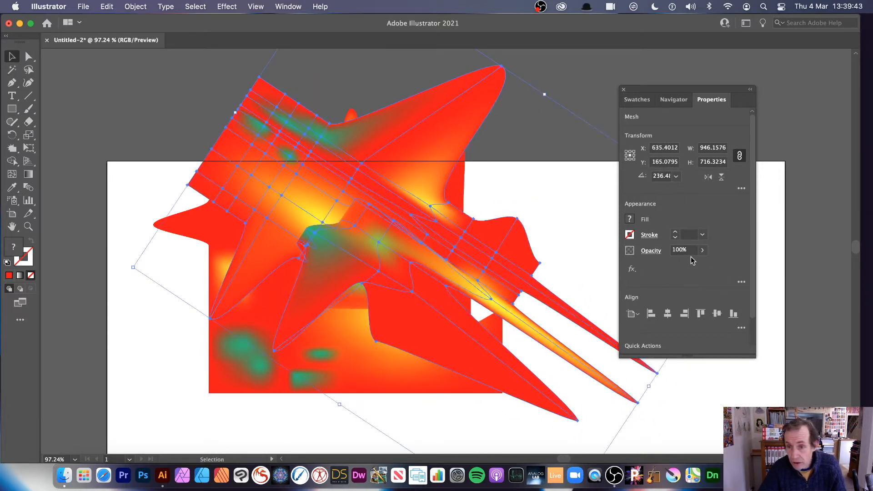
click(703, 250)
drag(700, 264, 674, 264)
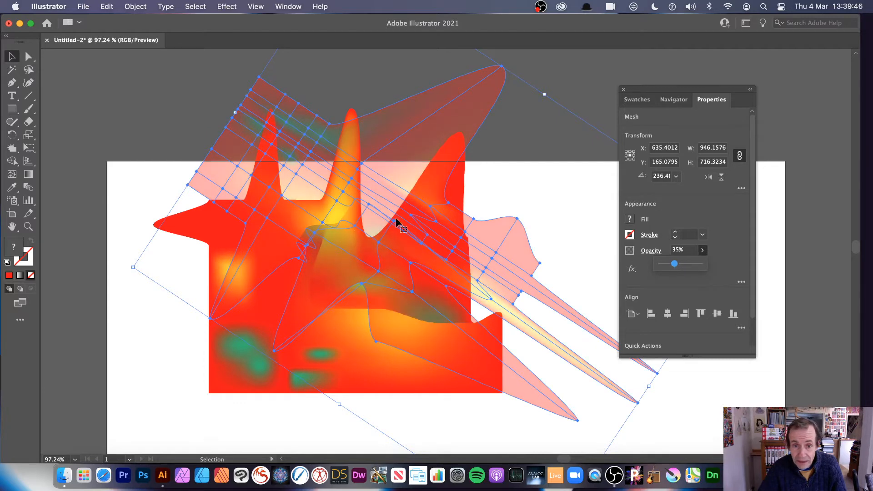
click(690, 264)
drag(362, 209, 395, 193)
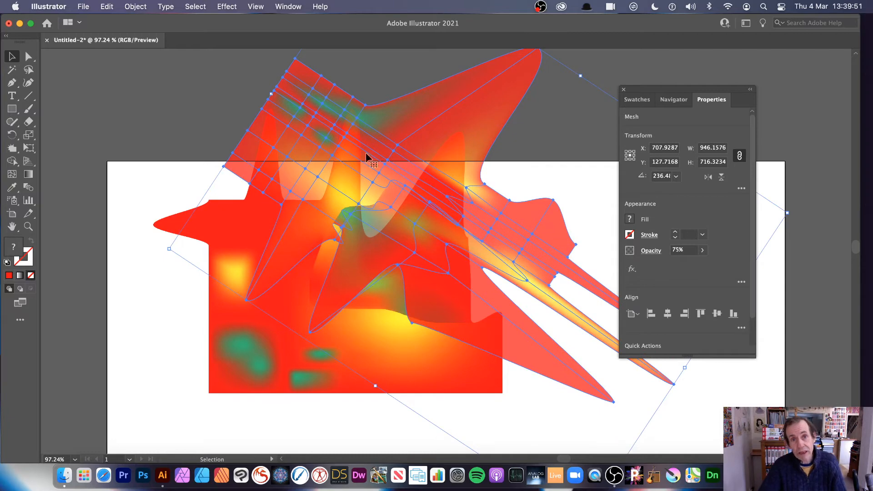
Duplicate the semi-transparent mesh down and to the left, then compress the duplicate, rotate it upright and reposition it over the original's left side
drag(404, 171, 296, 226)
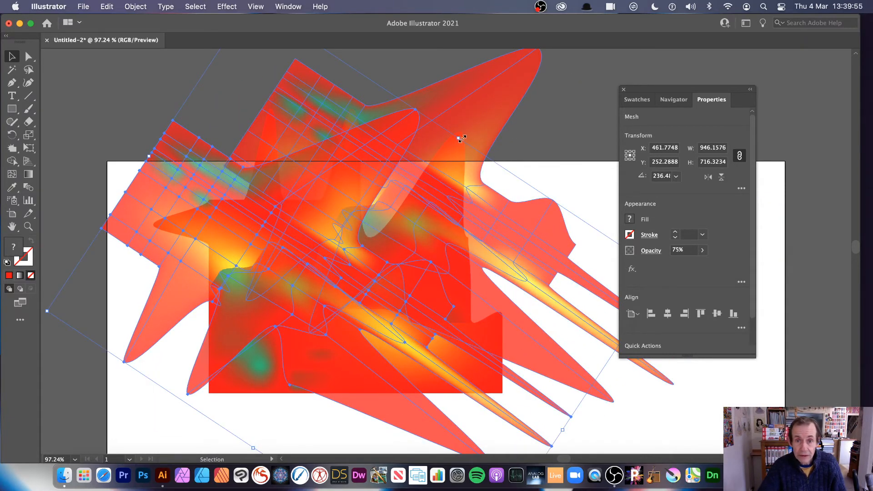
drag(462, 139, 381, 196)
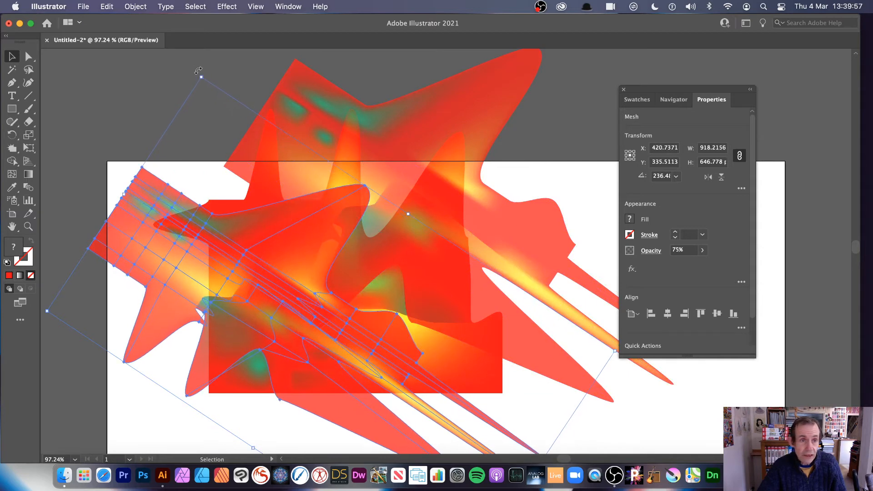
drag(198, 71, 473, 130)
drag(336, 224, 267, 238)
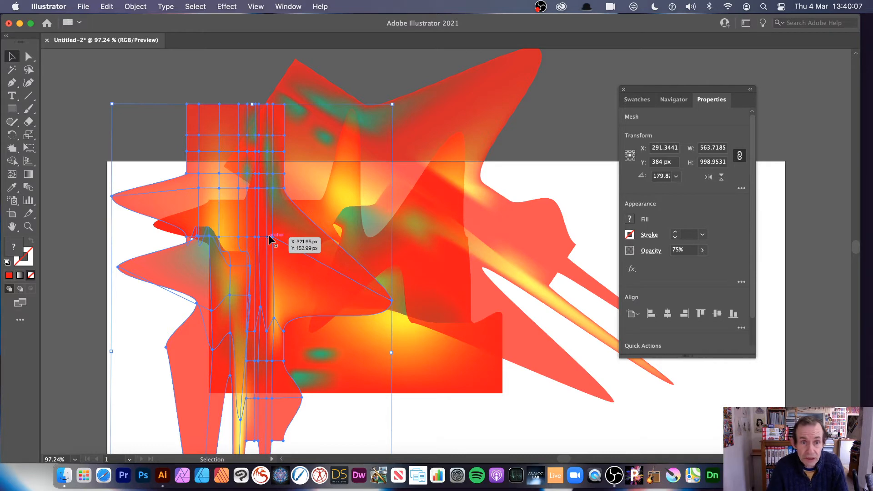
Delete both semi-transparent copies, and enlarge the remaining original mesh to about 741 by 620 px
key(Delete)
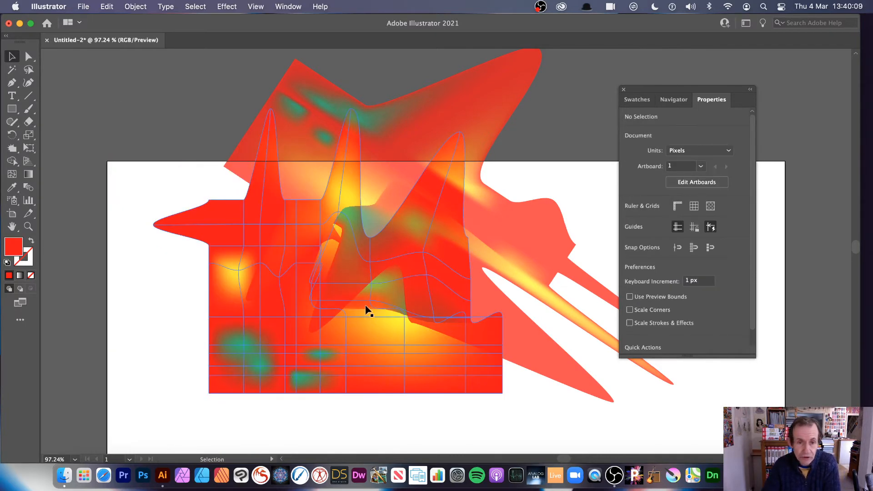
click(392, 256)
key(Delete)
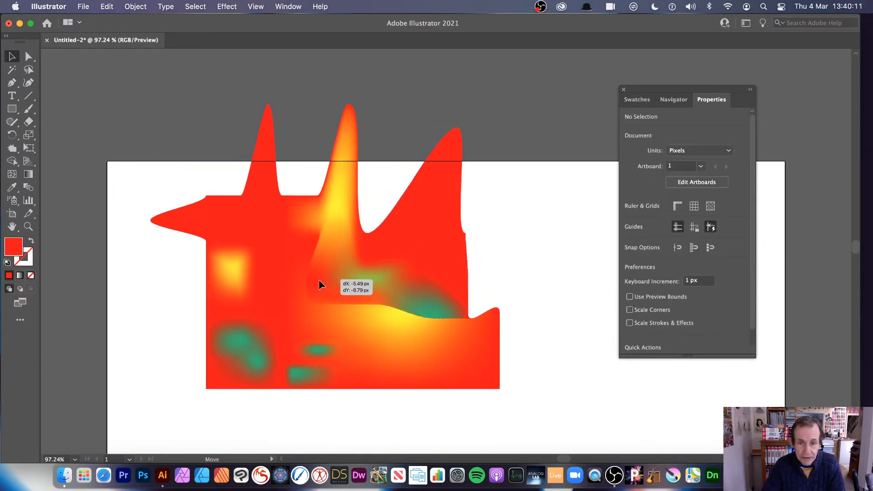
click(321, 285)
drag(503, 401, 520, 423)
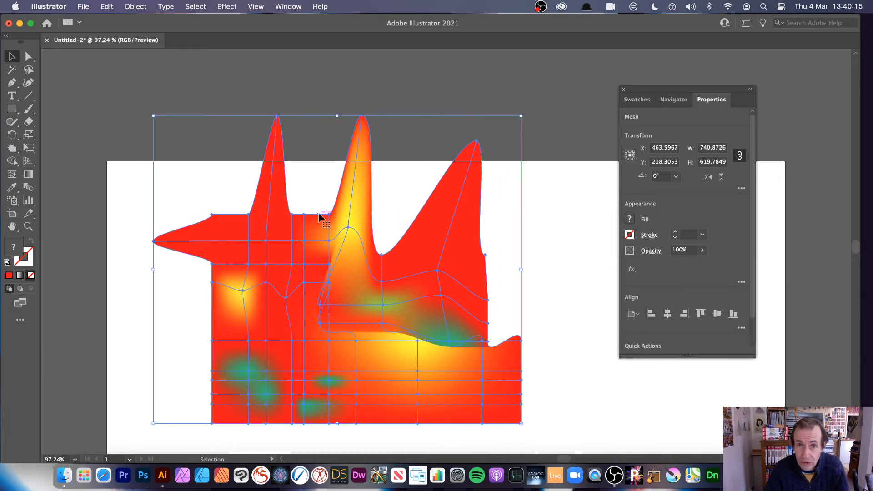
Make a new pattern from the selected mesh and dismiss the notice to enter pattern editing
click(145, 6)
mouse_move(149, 310)
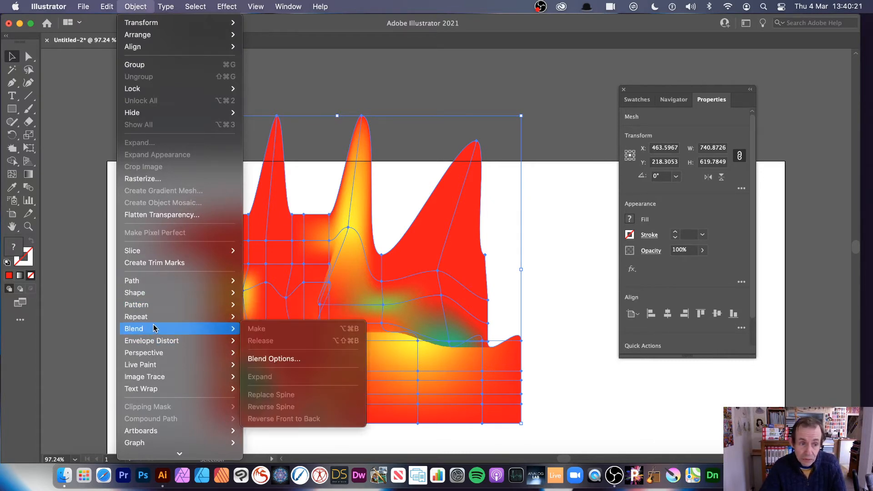
mouse_move(244, 320)
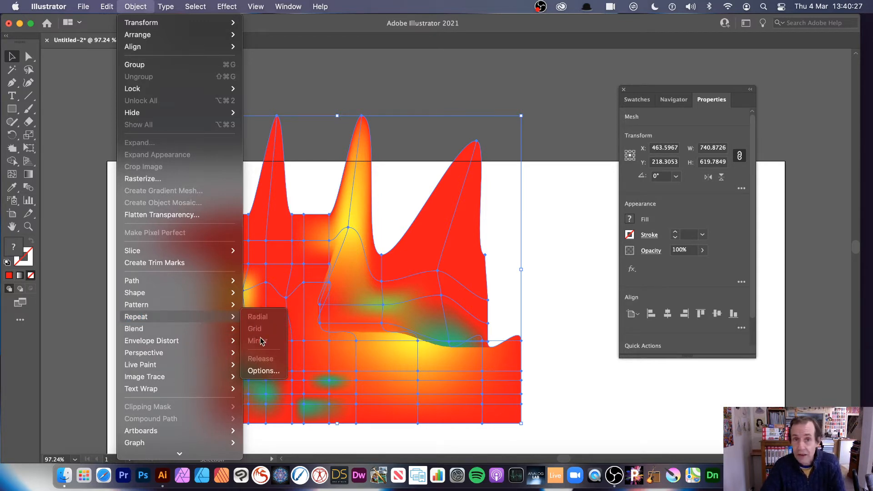
mouse_move(178, 310)
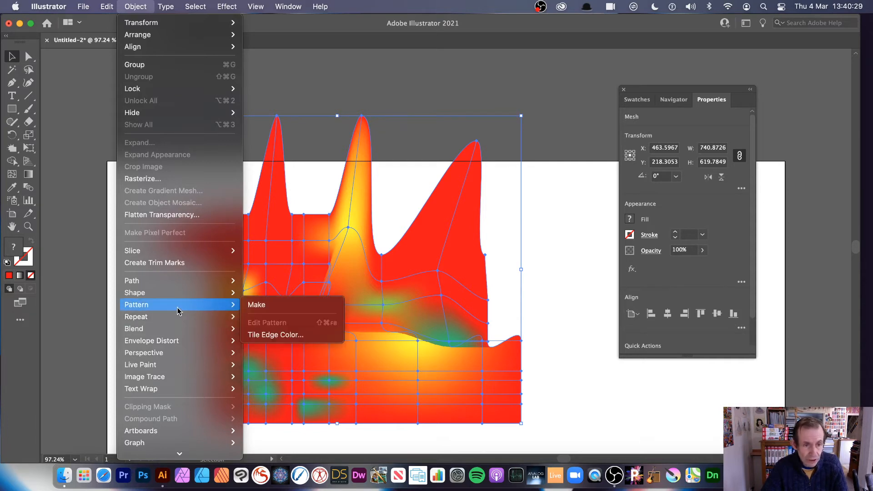
click(274, 306)
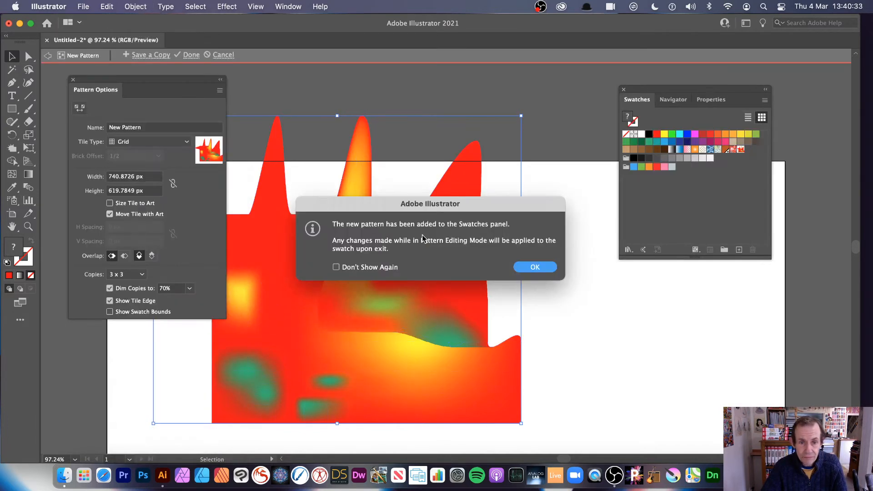
click(531, 266)
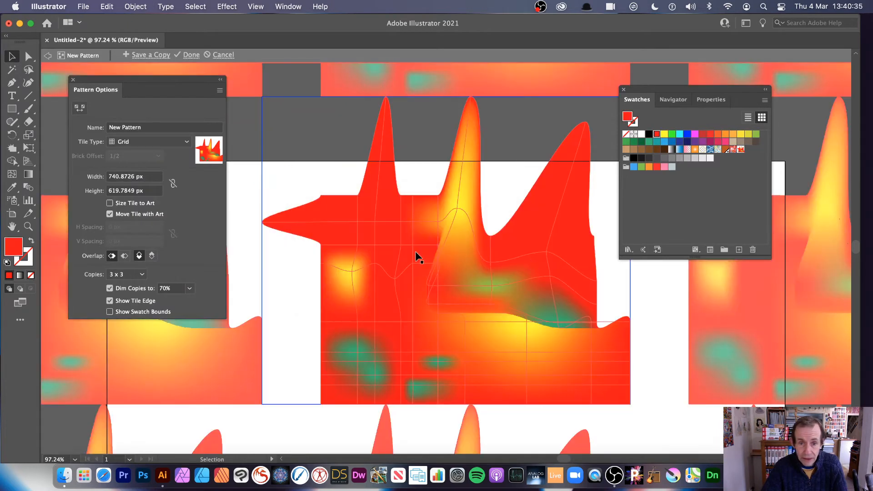
Shrink the mesh artwork toward the pattern tile's lower-right corner, and add a narrower, taller copy overlapping its left side
click(399, 213)
drag(263, 98, 357, 221)
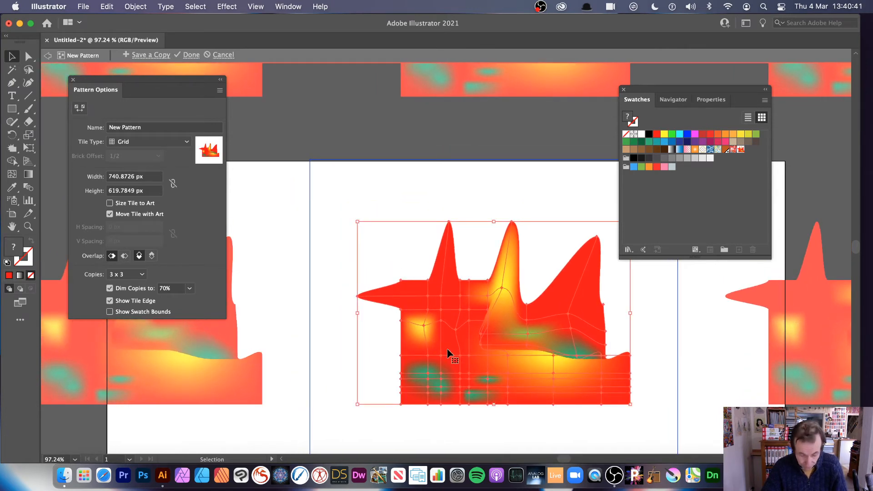
drag(446, 310, 313, 220)
drag(497, 313, 410, 423)
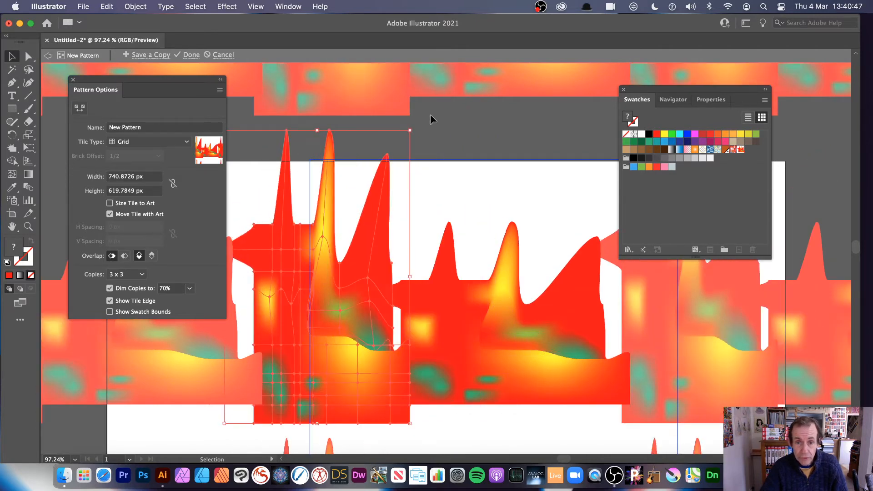
Enlarge the overlapping mesh copy, rotate it about 40 degrees clockwise, and shift it slightly up and left within the pattern
drag(415, 127, 561, 185)
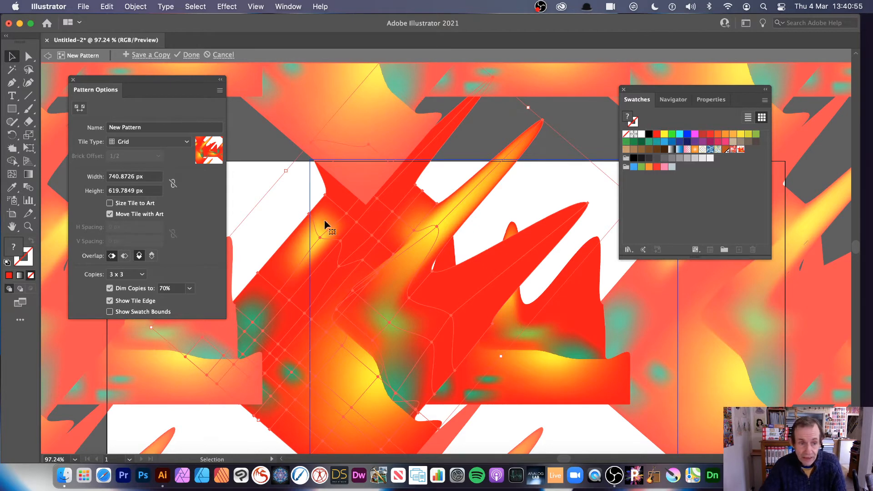
click(679, 100)
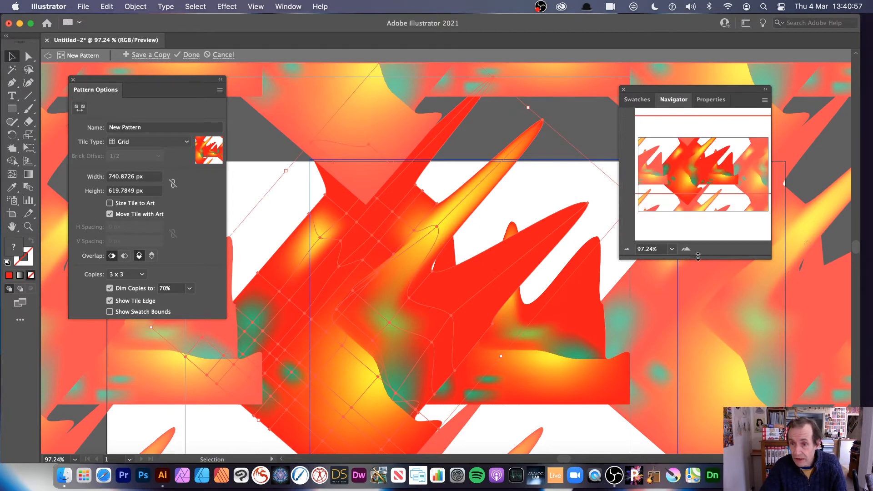
click(626, 249)
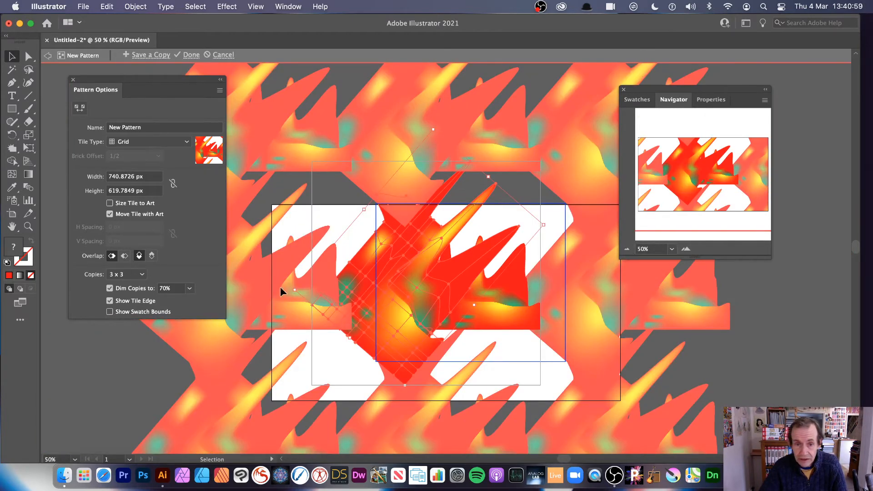
mouse_move(419, 272)
mouse_down()
mouse_move(370, 287)
mouse_move(418, 267)
mouse_move(418, 258)
mouse_up()
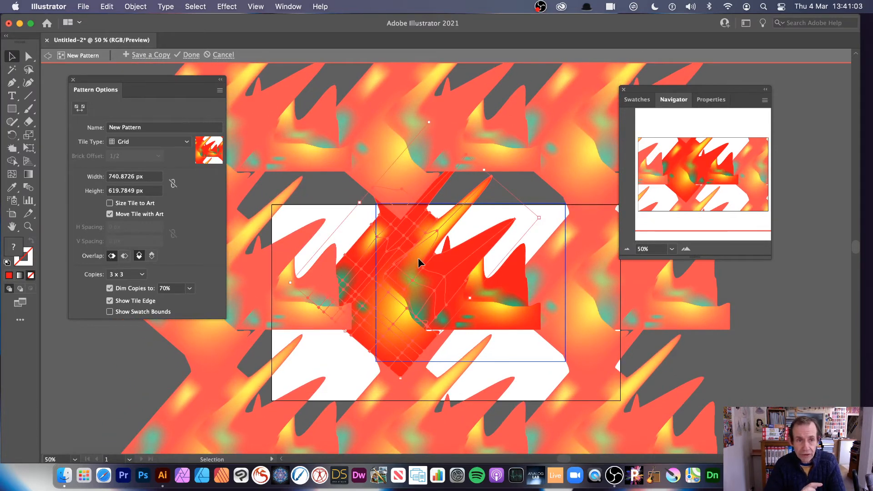
Save a copy of the edited pattern to the swatches, dismiss the notice, and cancel out of pattern editing
click(156, 55)
click(486, 263)
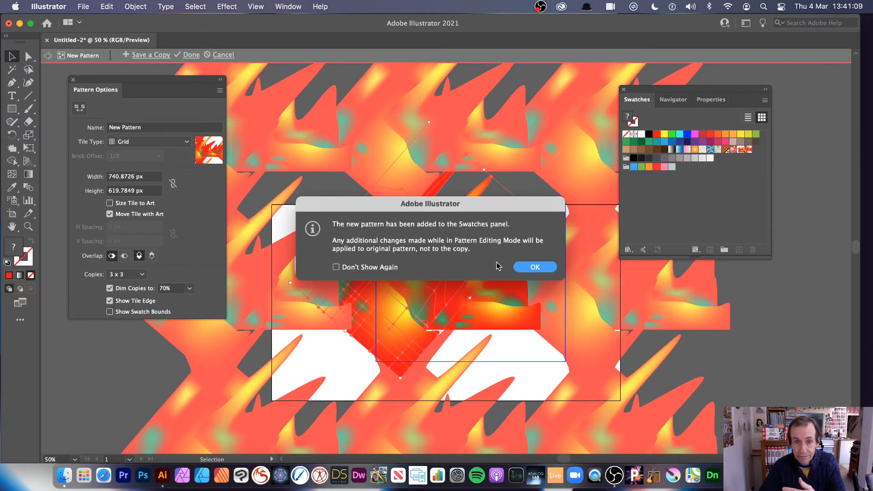
click(539, 266)
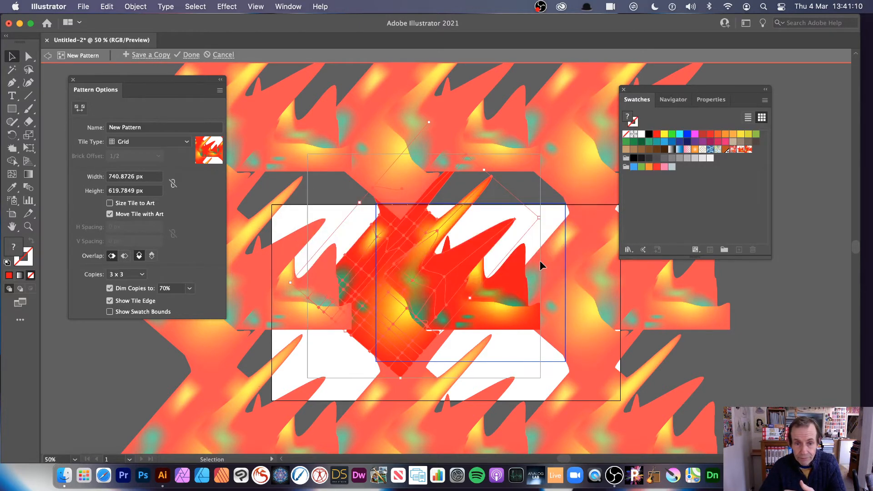
click(223, 54)
click(397, 255)
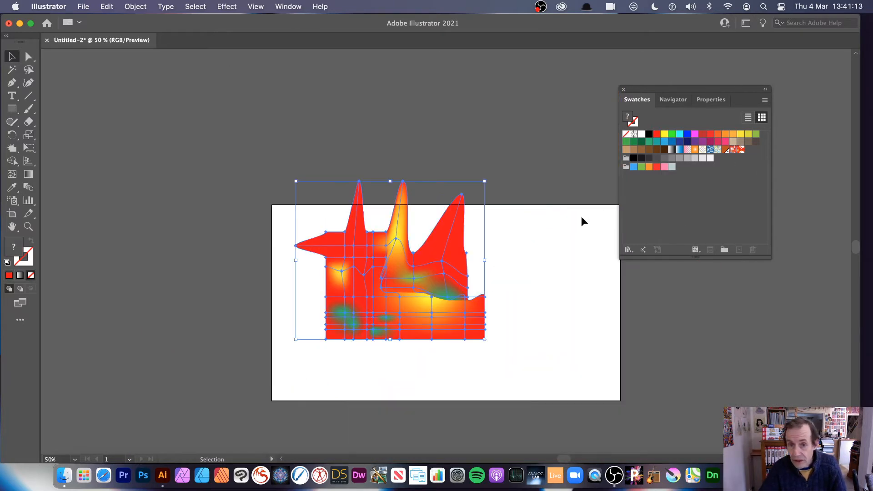
Move the mesh left, partly off the artboard, and draw a large rectangle over the right part of the artboard
drag(438, 253, 266, 244)
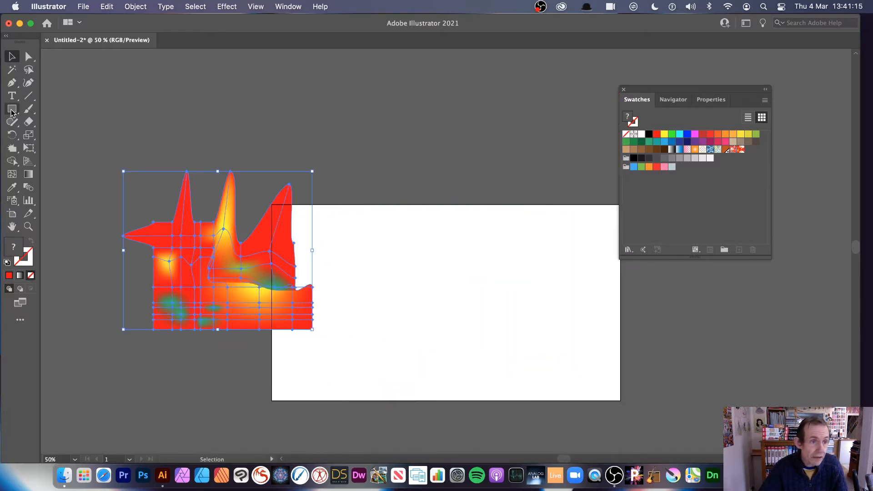
click(11, 109)
drag(353, 168, 636, 394)
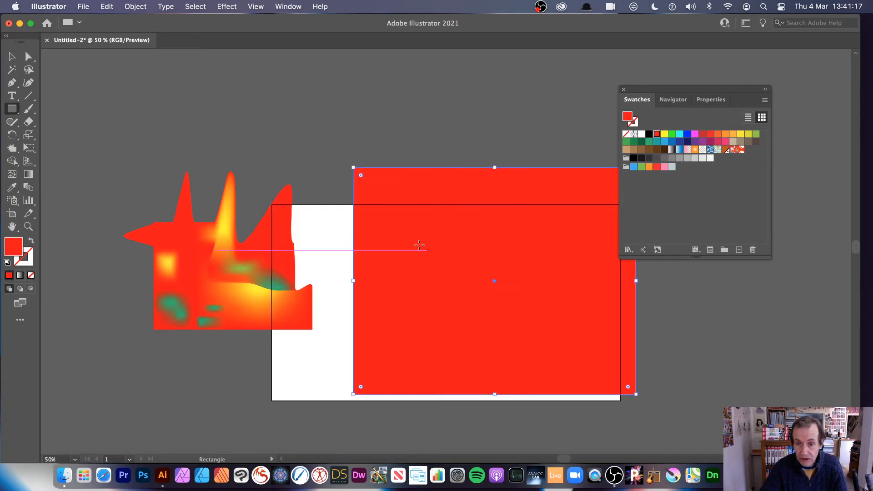
Try the new spiky mesh pattern and the swirling red-and-white pattern as fills on the rectangle, and delete the rectangle
click(738, 150)
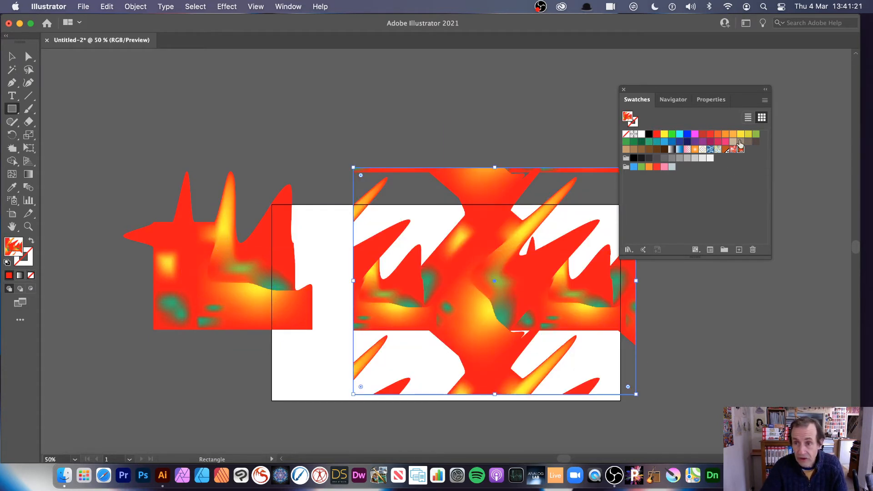
click(732, 150)
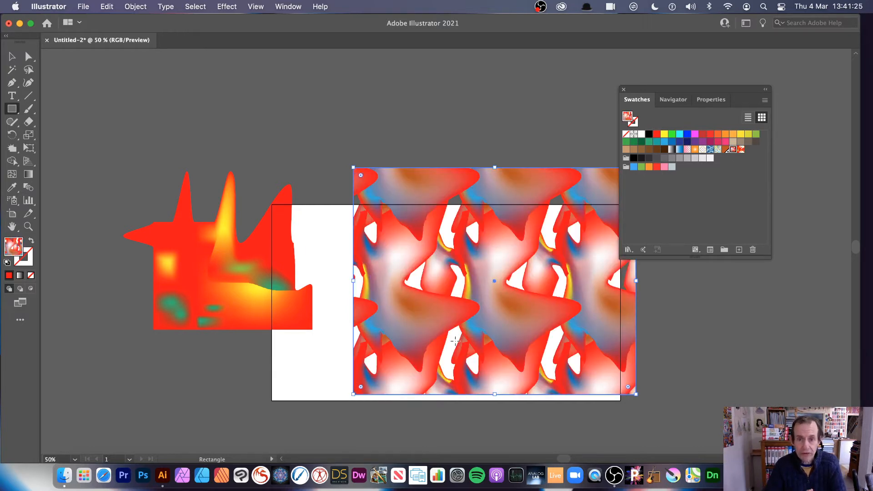
key(Delete)
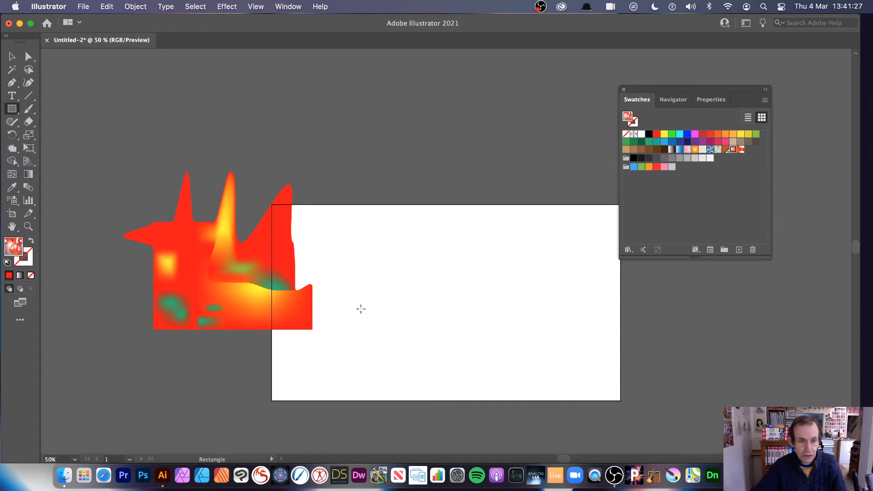
Select the spiky mesh, enlarge it proportionally, and position it over most of the artboard
click(12, 56)
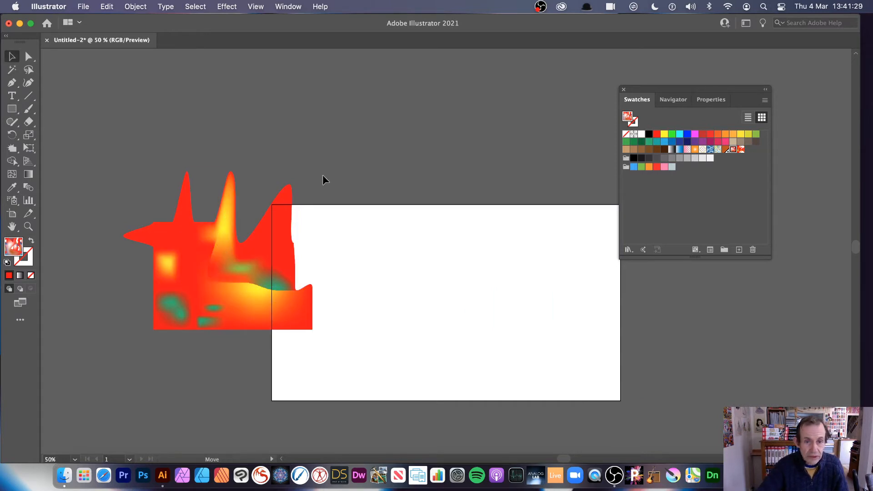
click(263, 260)
click(119, 169)
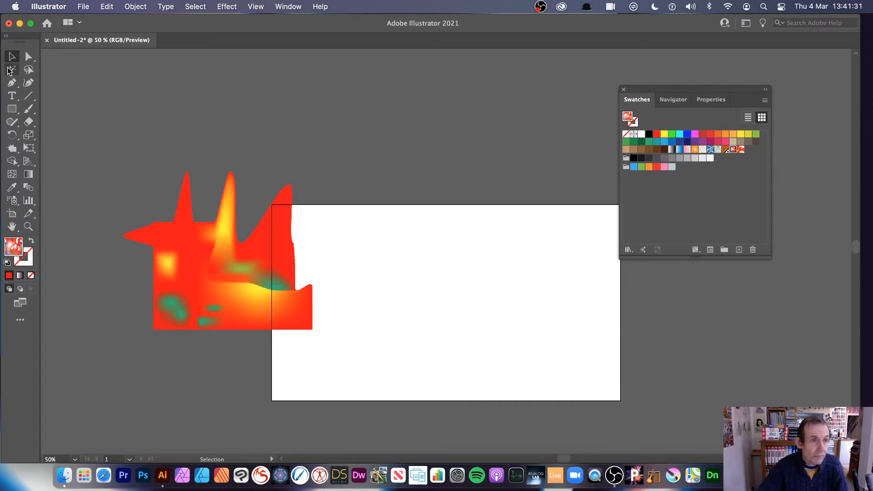
drag(272, 205, 395, 370)
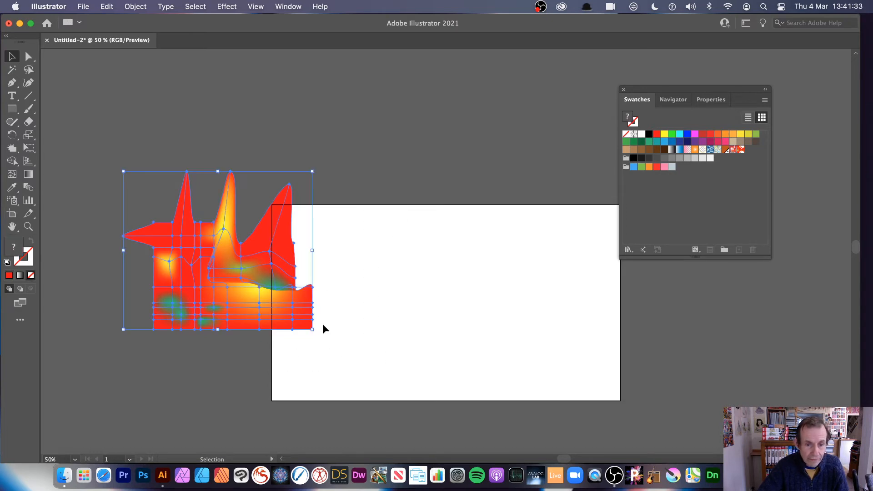
drag(313, 328, 441, 388)
drag(442, 411, 442, 410)
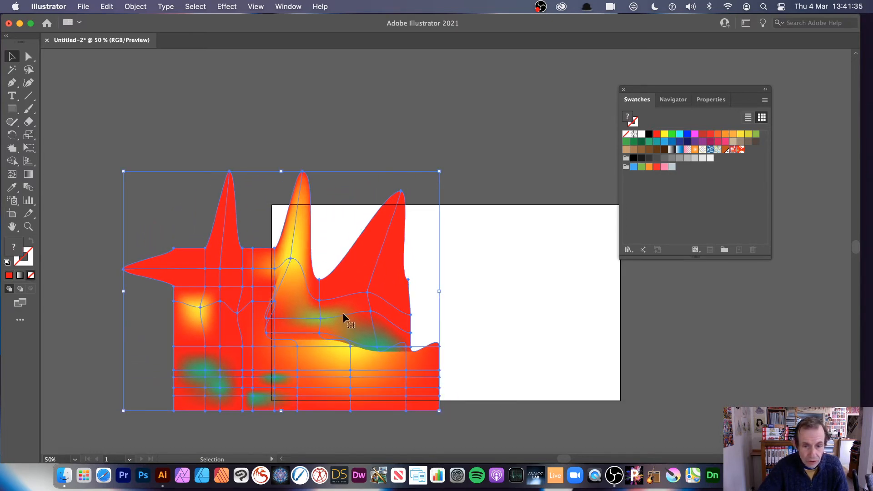
drag(343, 315, 437, 235)
drag(531, 329, 576, 409)
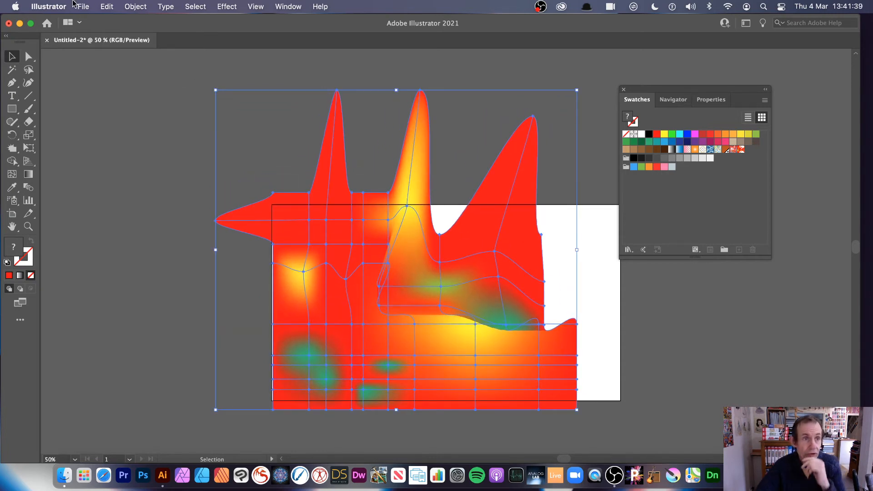
Open Recolor Artwork for the spiky mesh and shift its yellow color handle toward the pale blue area of the wheel
click(106, 6)
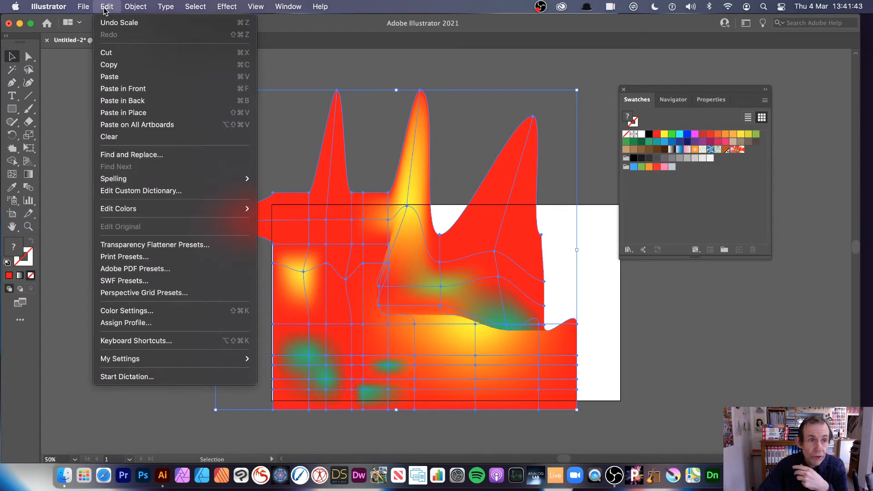
mouse_move(139, 208)
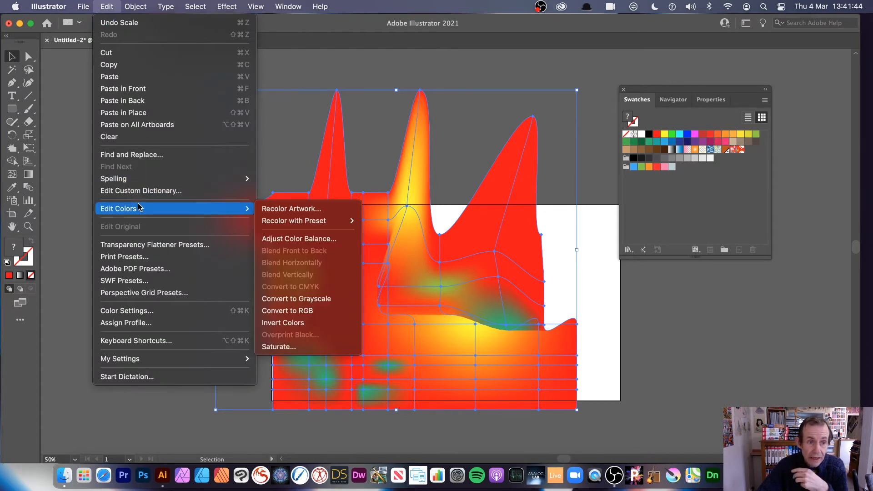
click(307, 210)
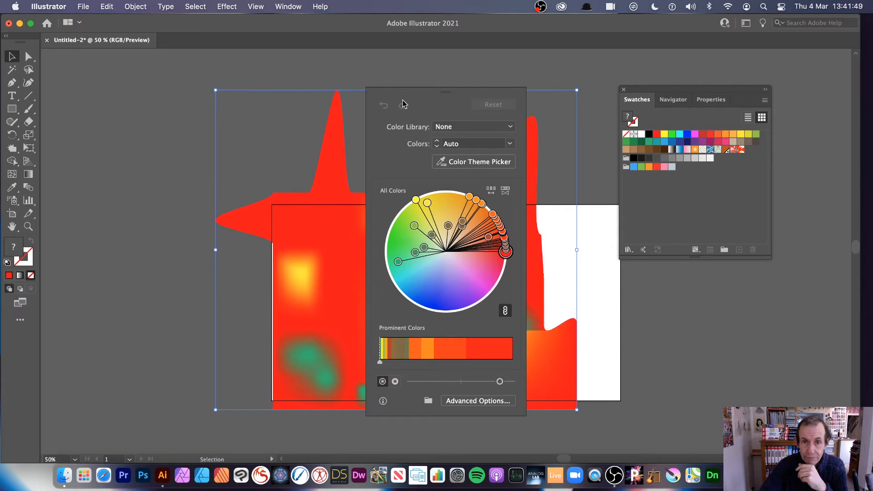
drag(504, 97, 578, 102)
drag(489, 205, 505, 279)
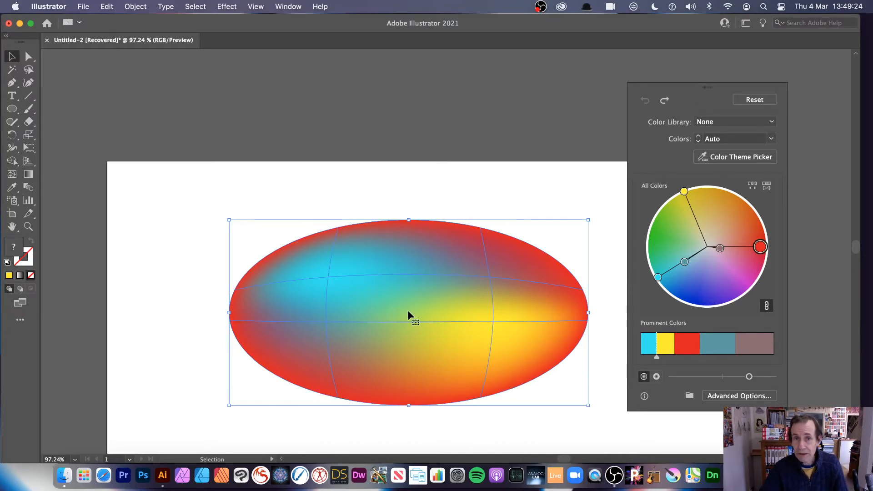
Reopen Recolor Artwork for the elliptical mesh and move its dialog aside to uncover most of the artwork
click(12, 177)
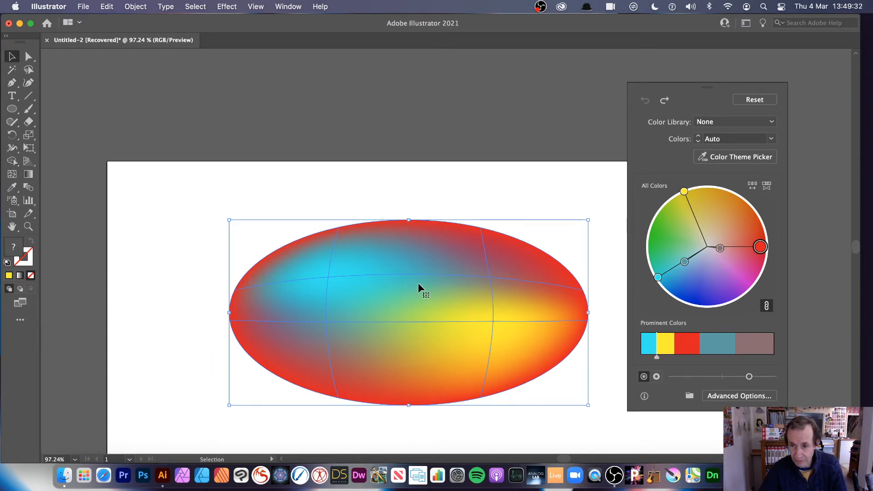
click(108, 7)
mouse_move(135, 209)
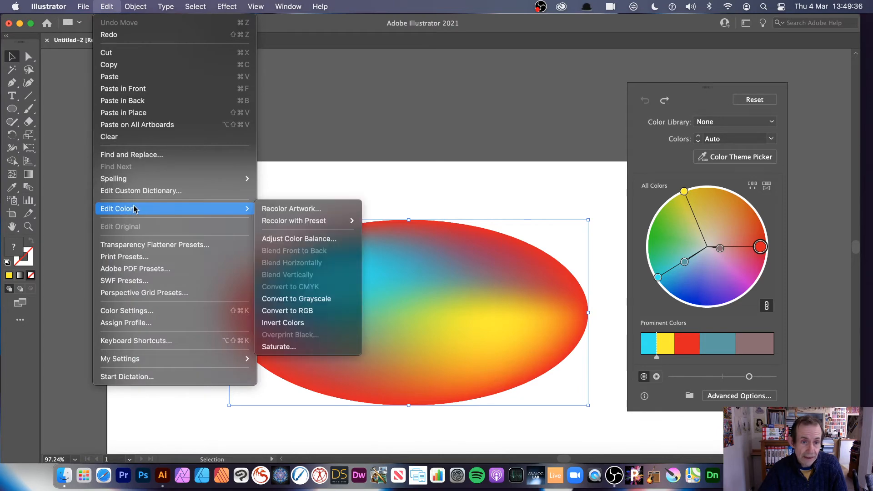
click(313, 209)
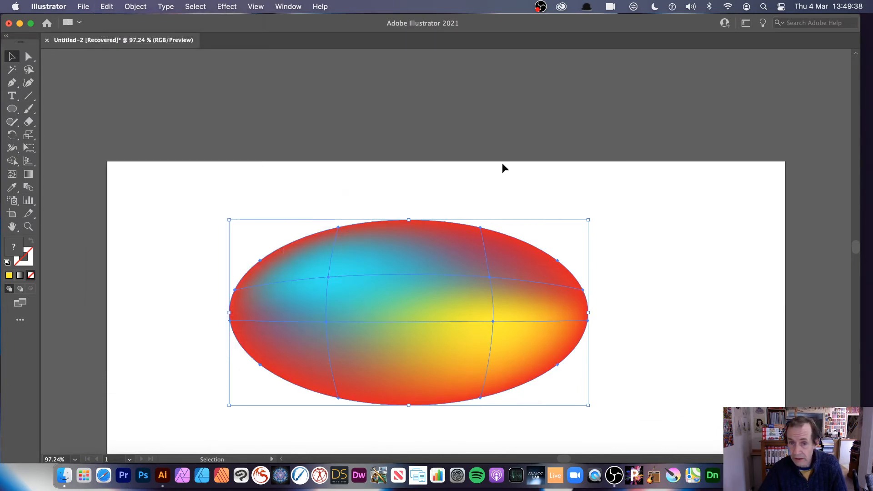
click(109, 6)
mouse_move(132, 209)
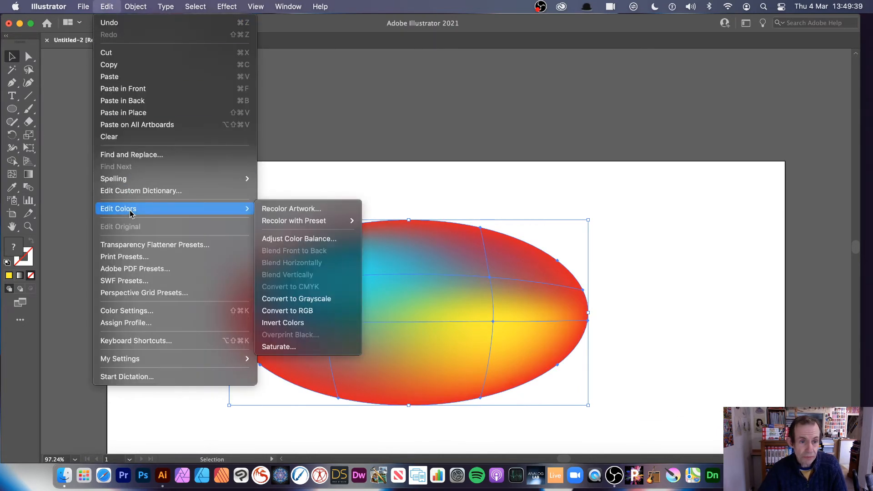
click(288, 209)
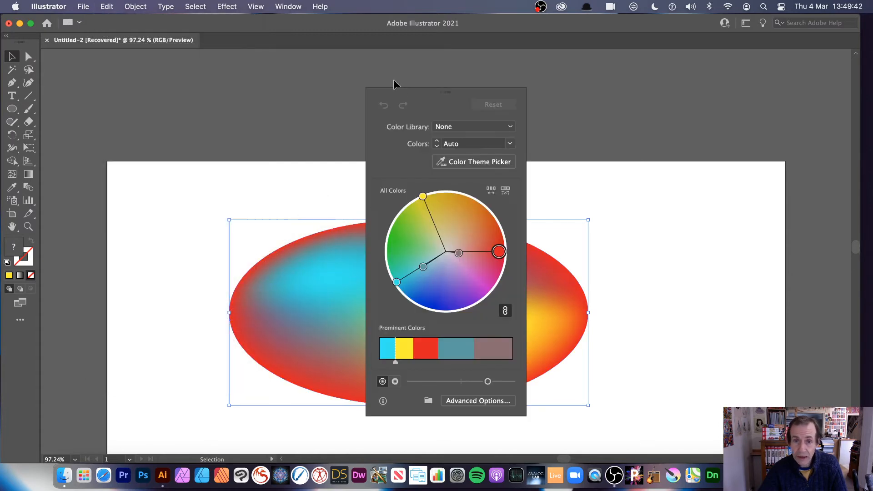
drag(432, 93, 606, 81)
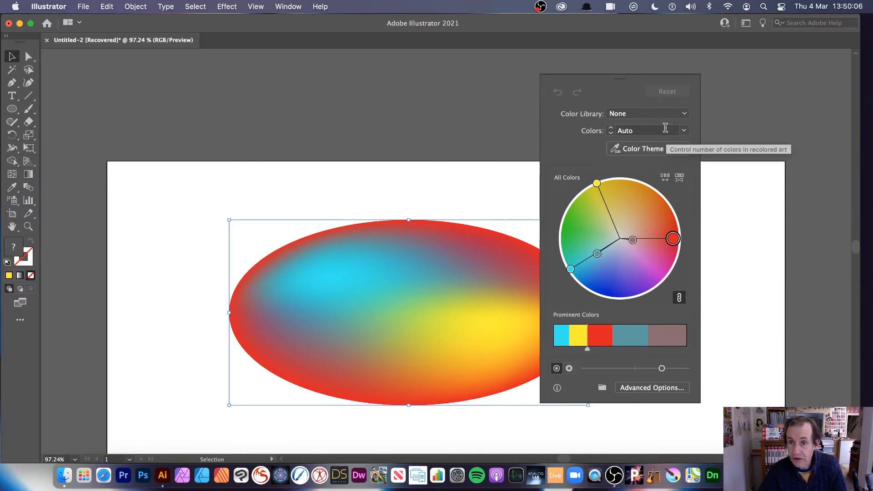
Recolor the ellipse with the Ancient library from Art History, and rotate the linked colors so its red base becomes dark brown
click(683, 114)
mouse_move(672, 167)
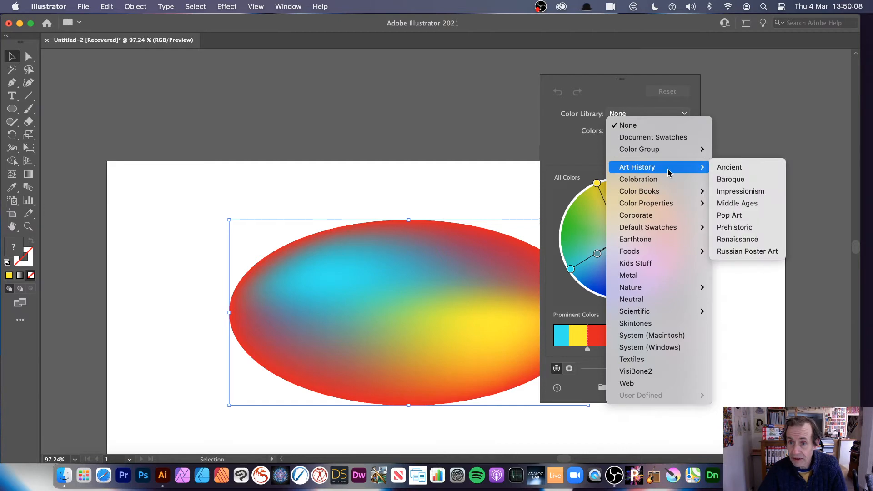
click(740, 170)
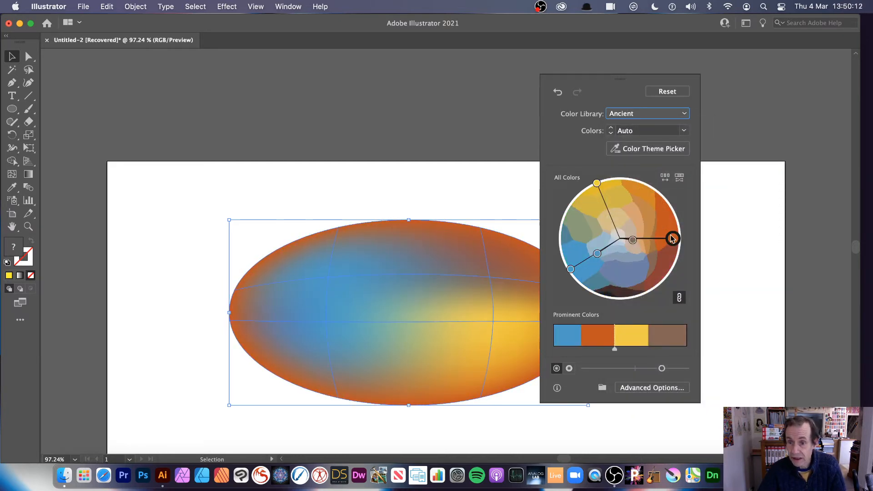
drag(673, 238, 619, 291)
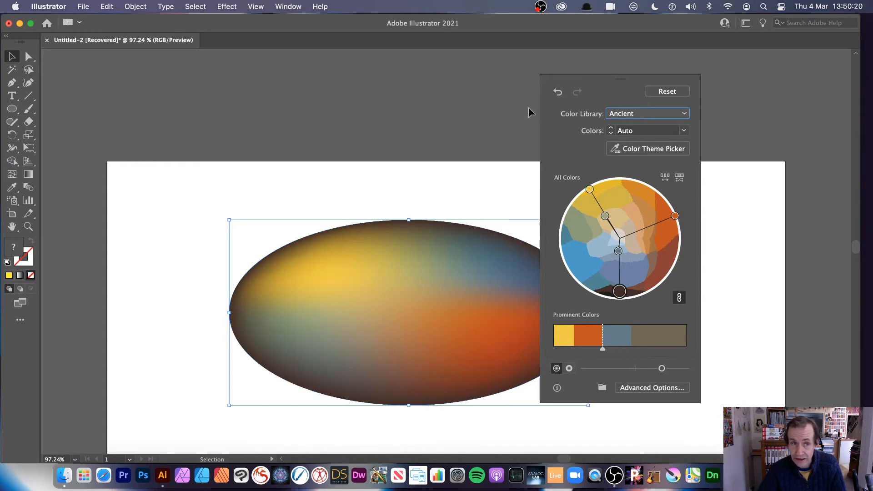
Close the recoloring dialog and move the recolored ellipse slightly up and left on the artboard
click(106, 8)
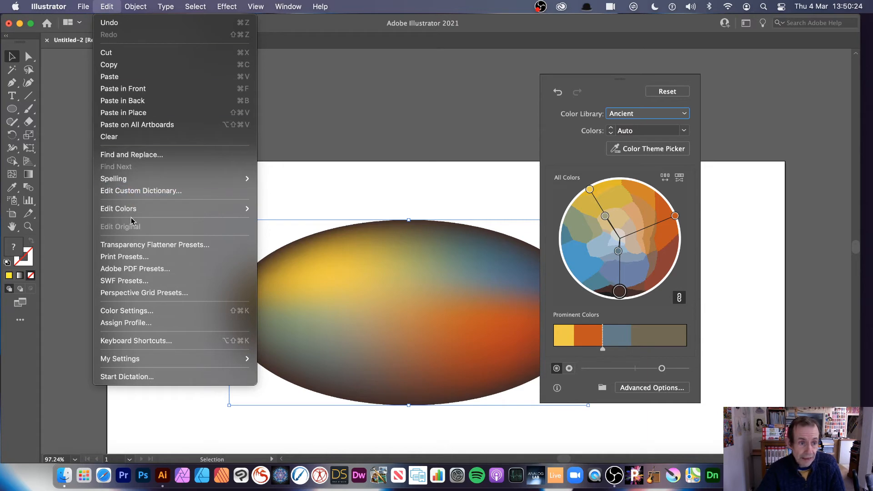
mouse_move(137, 210)
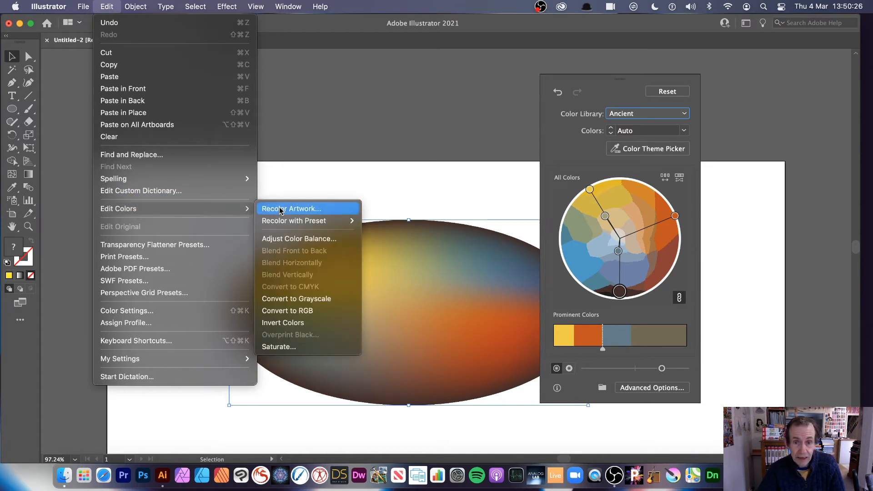
click(281, 209)
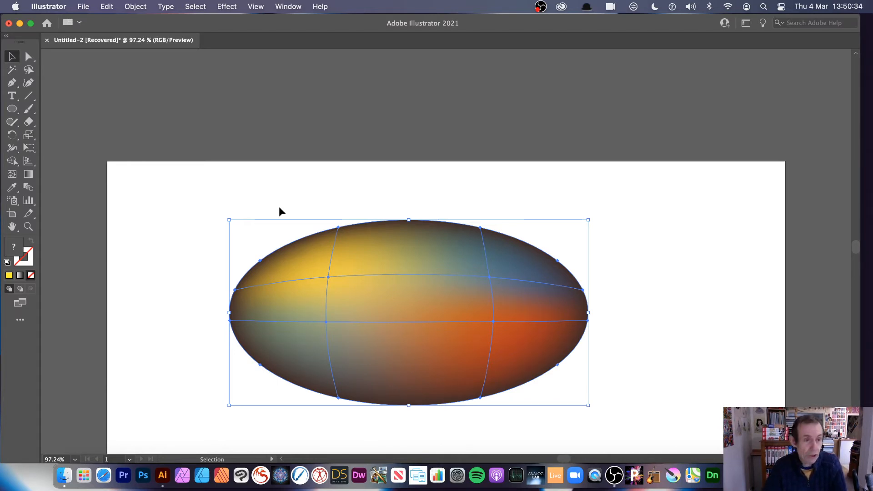
click(12, 58)
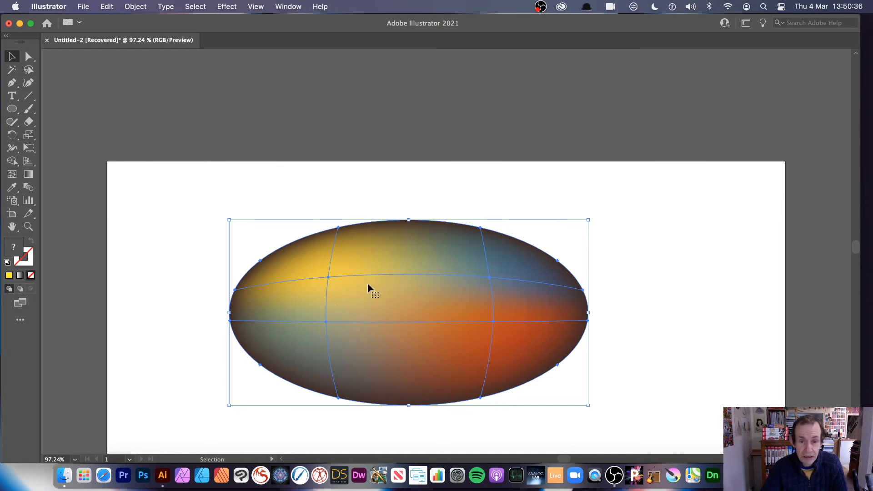
drag(367, 283, 358, 258)
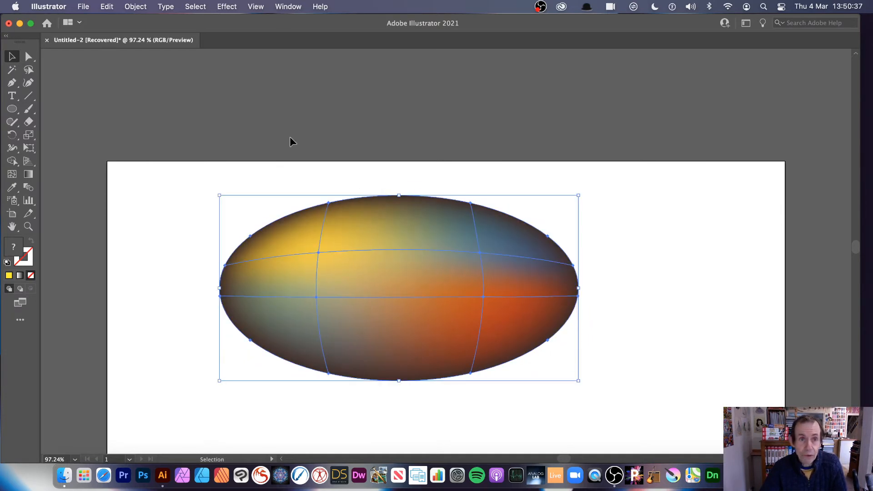
click(235, 6)
mouse_move(241, 120)
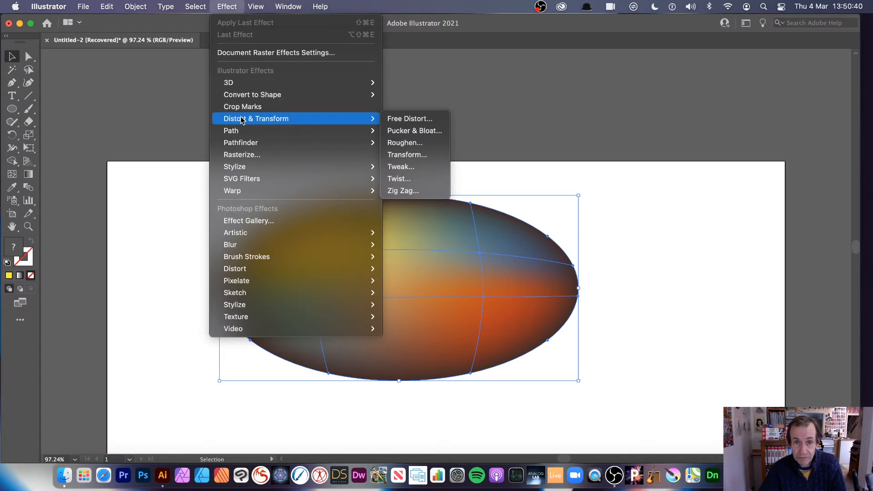
click(421, 145)
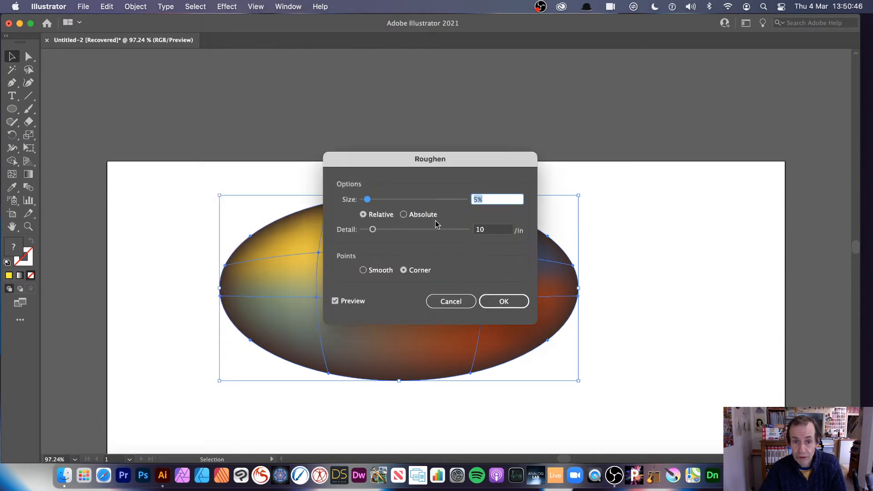
drag(380, 200, 420, 229)
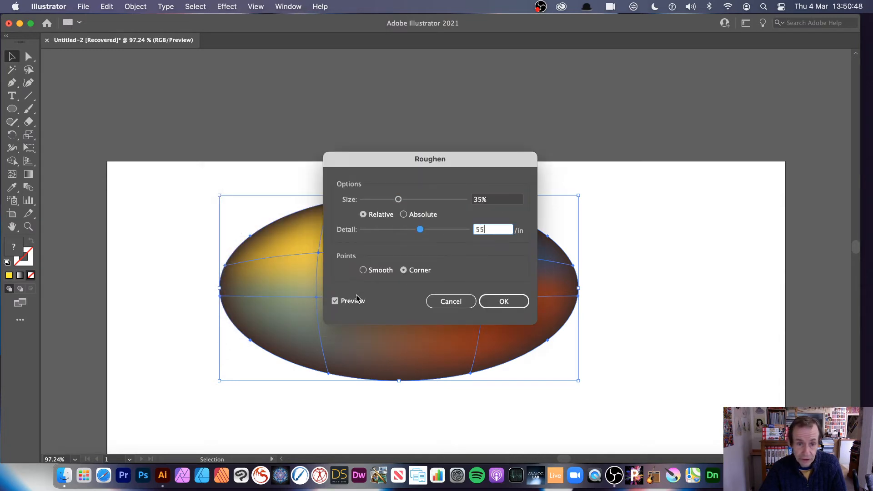
drag(404, 158, 607, 167)
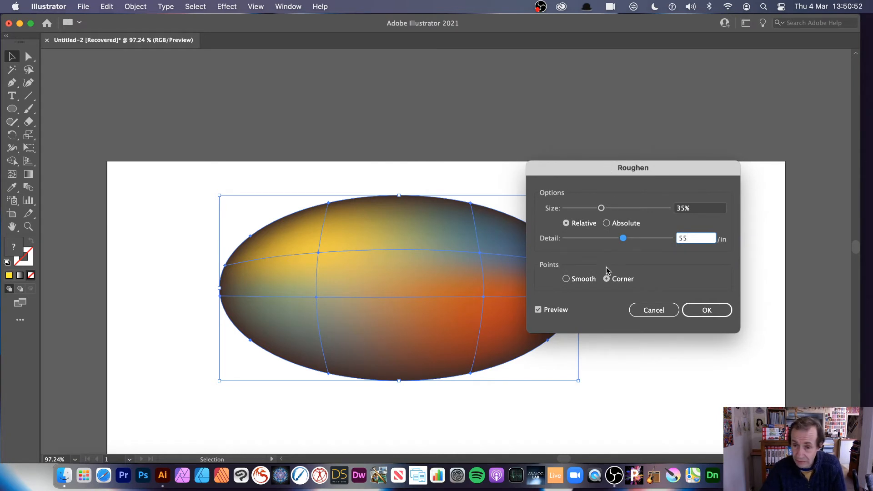
click(653, 310)
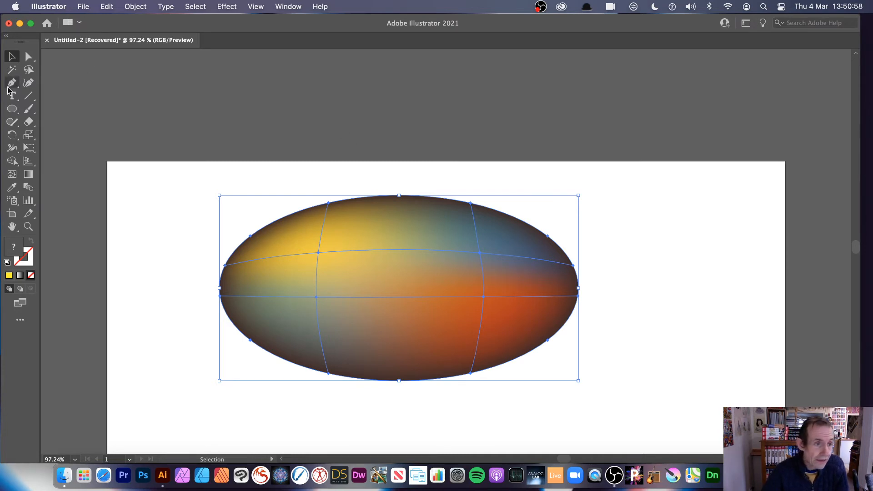
Distort the elliptical mesh with Crystallize tool strokes around its whole outline and across its inner mesh lines, producing spikes
click(13, 161)
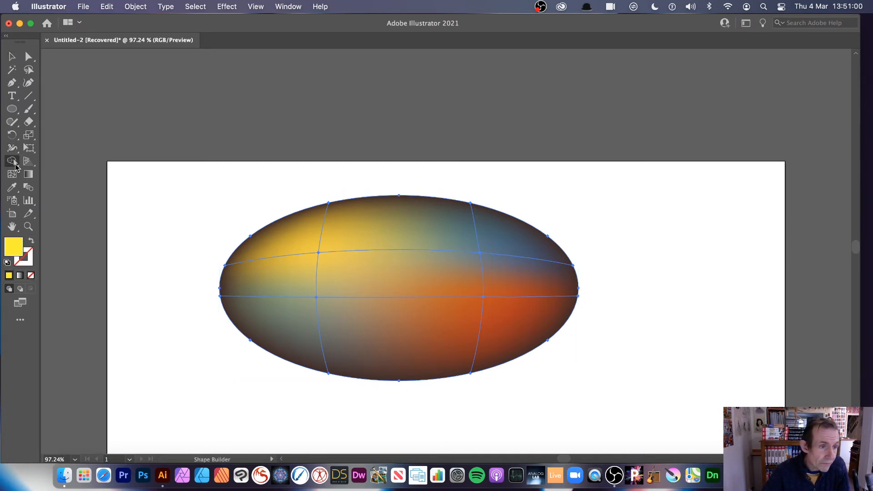
click(12, 148)
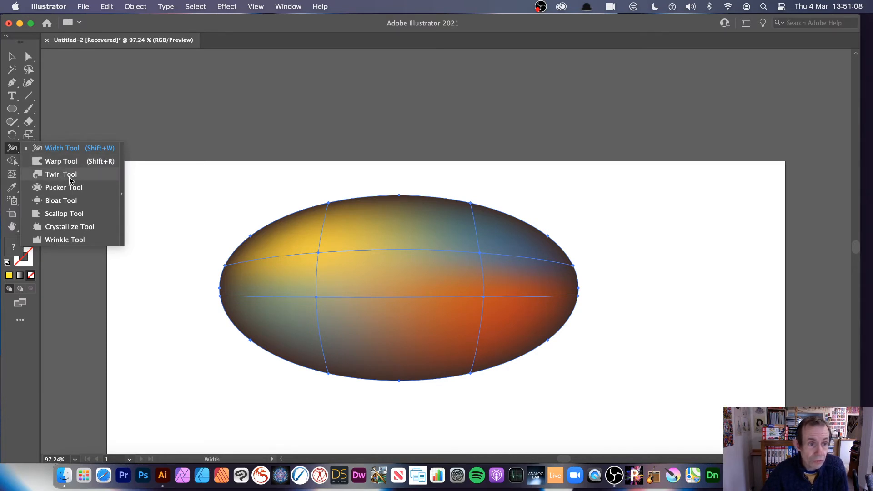
click(66, 230)
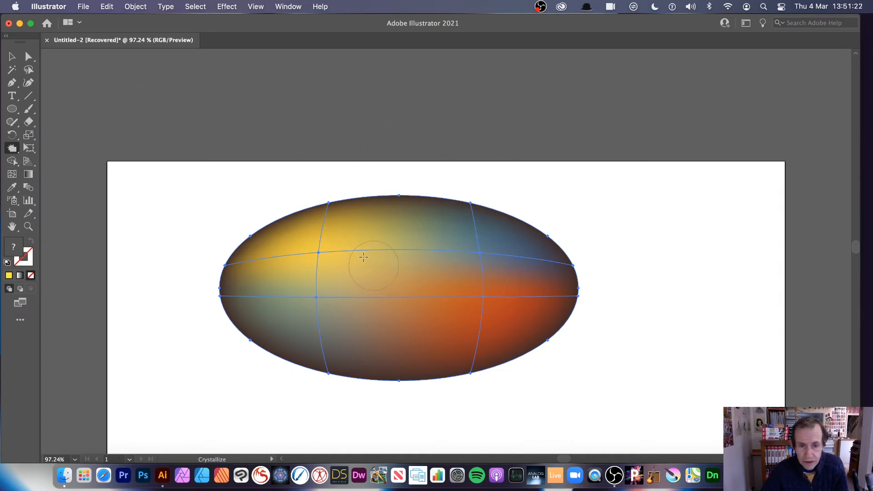
mouse_move(364, 258)
mouse_down()
mouse_move(300, 250)
mouse_move(318, 245)
mouse_move(302, 216)
mouse_move(321, 179)
mouse_move(399, 189)
mouse_move(411, 211)
mouse_move(446, 185)
mouse_move(447, 222)
mouse_move(467, 195)
mouse_move(483, 240)
mouse_move(538, 223)
mouse_move(500, 280)
mouse_move(537, 333)
mouse_move(562, 340)
mouse_move(568, 328)
mouse_move(555, 395)
mouse_move(527, 324)
mouse_move(606, 266)
mouse_move(521, 280)
mouse_move(609, 227)
mouse_up()
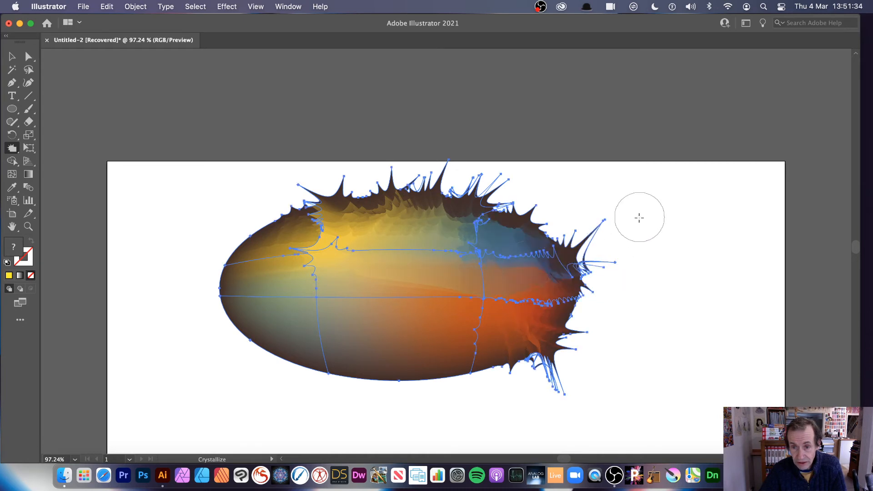
mouse_move(541, 228)
mouse_down()
mouse_move(554, 218)
mouse_move(532, 204)
mouse_up()
click(397, 298)
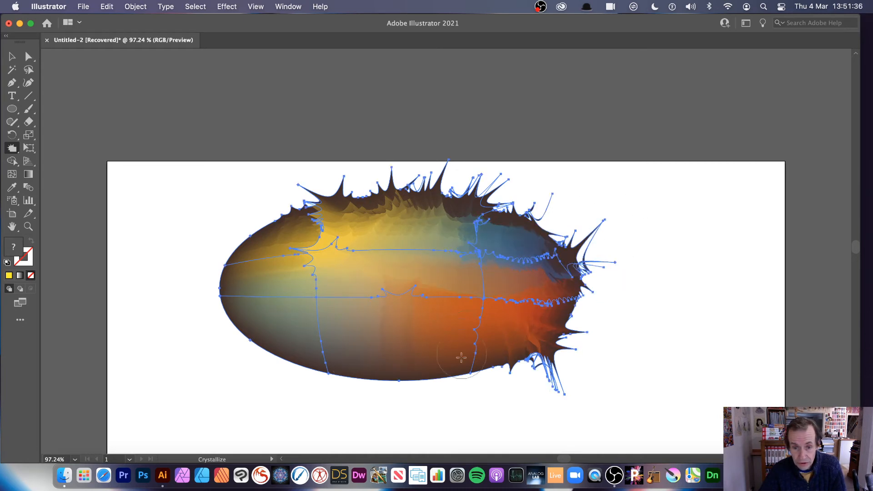
mouse_move(461, 358)
mouse_down()
mouse_move(428, 405)
mouse_move(353, 405)
mouse_move(273, 386)
mouse_up()
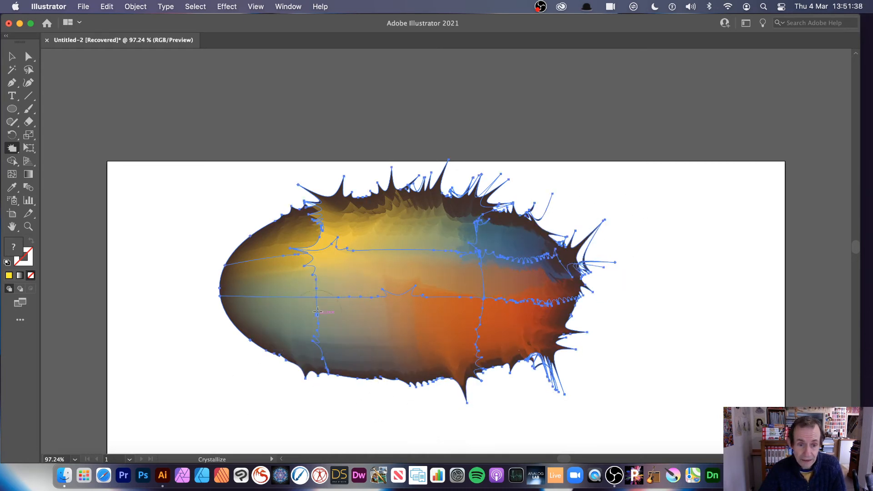
mouse_move(192, 337)
mouse_down()
mouse_move(180, 282)
mouse_move(191, 214)
mouse_move(218, 175)
mouse_move(284, 202)
mouse_move(282, 235)
mouse_move(245, 229)
mouse_up()
drag(335, 260, 286, 196)
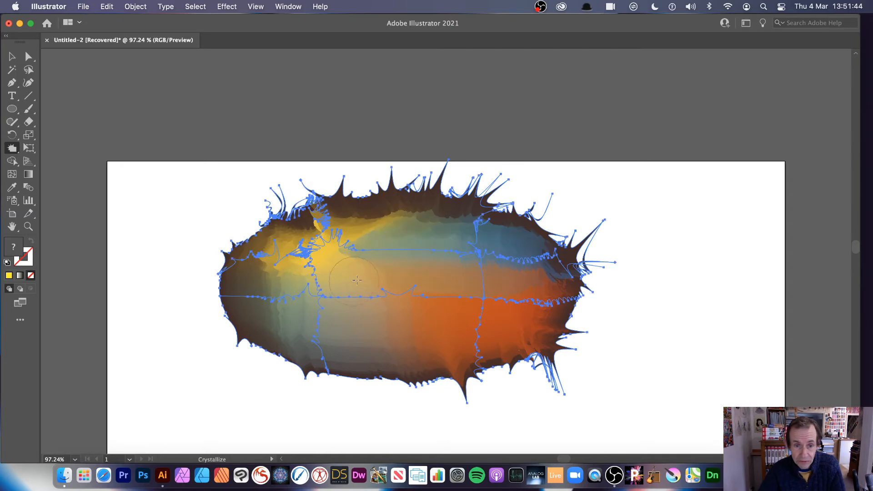
drag(357, 280, 413, 203)
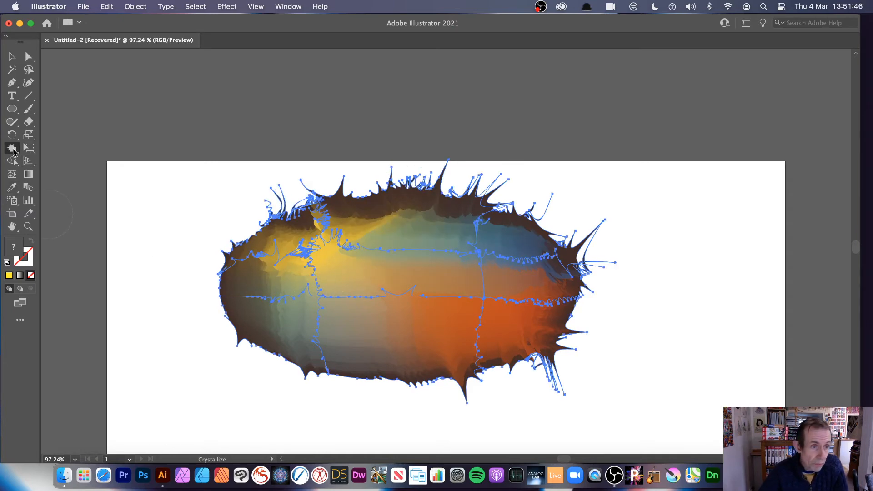
Set the Crystallize tool's intensity to 90% and its brush width to 200 pt
double_click(16, 151)
drag(411, 93, 555, 97)
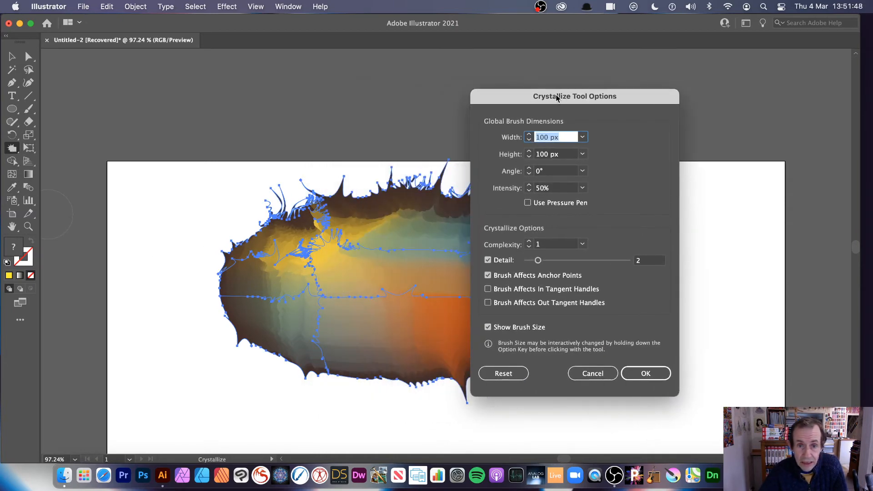
click(576, 188)
click(583, 187)
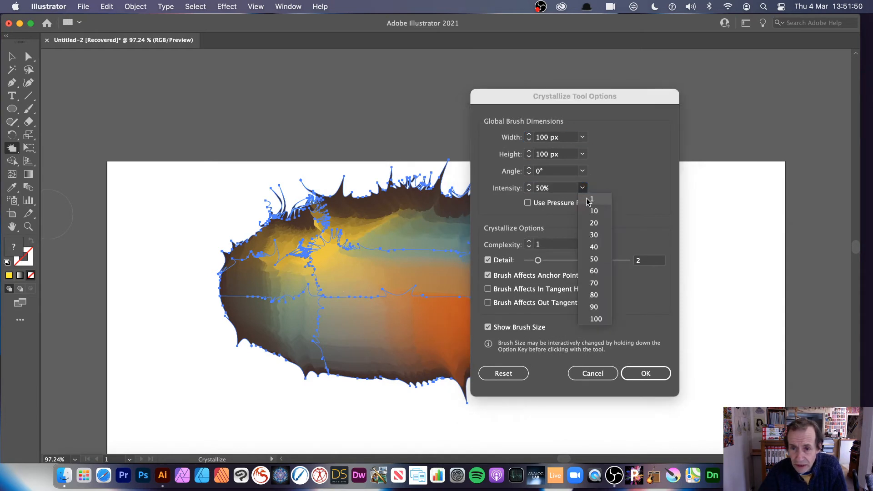
click(596, 308)
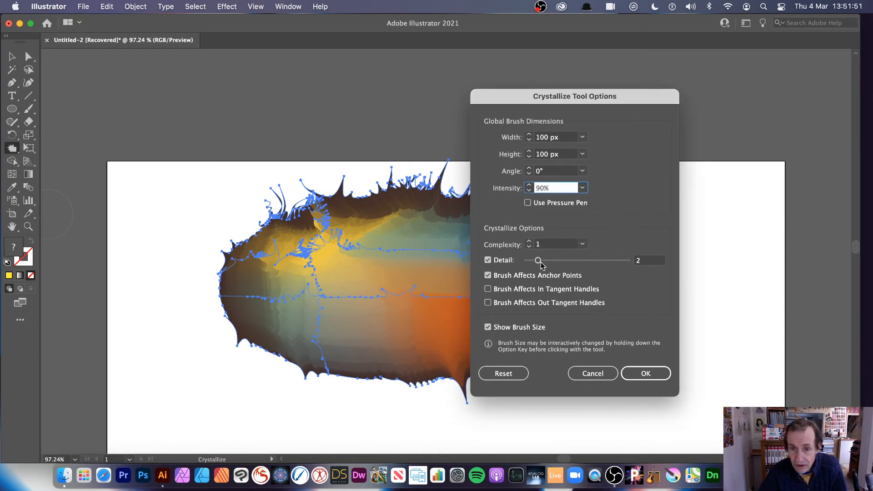
click(582, 136)
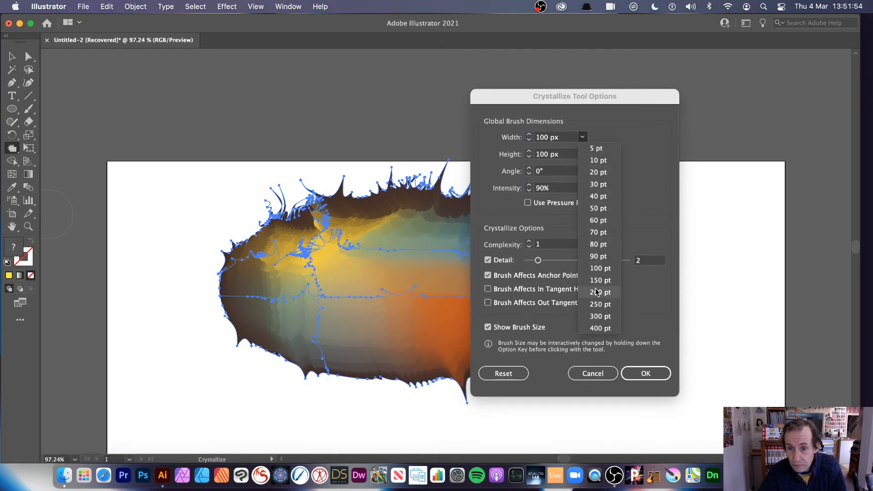
click(596, 268)
click(646, 373)
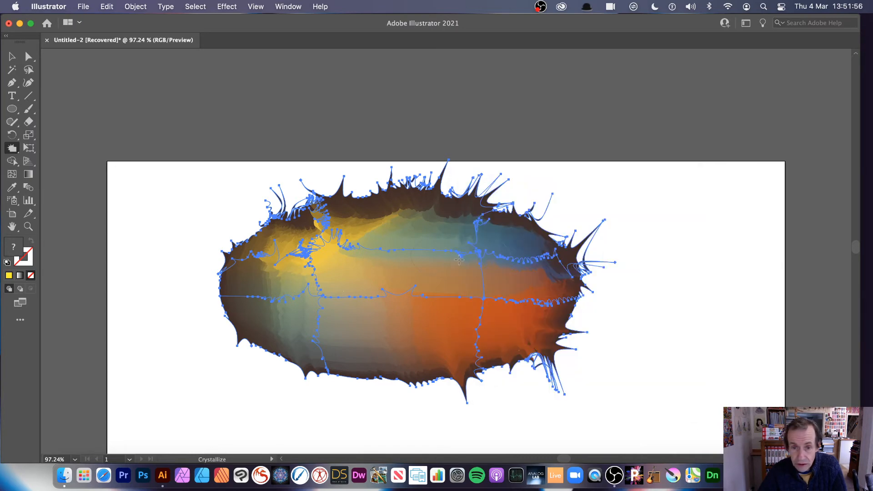
Crystallize the mesh's upper blue area and its orange area with the widened brush
mouse_move(458, 260)
mouse_down()
mouse_move(483, 233)
mouse_move(427, 276)
mouse_move(450, 153)
mouse_up()
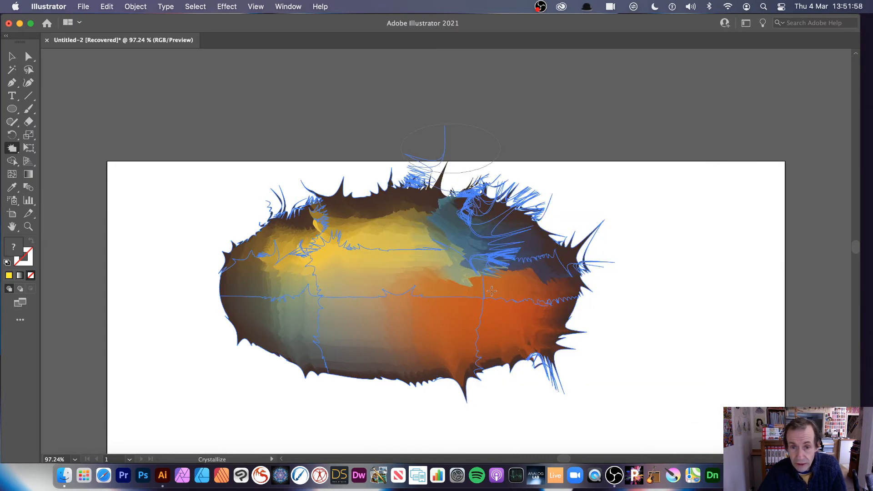
drag(491, 290, 516, 313)
key(v)
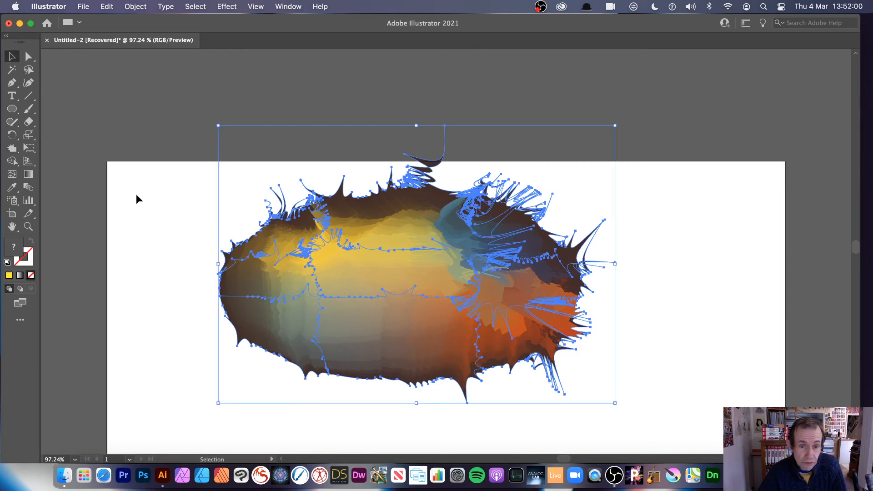
Duplicate the crystallized mesh and rotate the copy about 35° clockwise, overlapping the original's upper-left part
drag(376, 278, 404, 240)
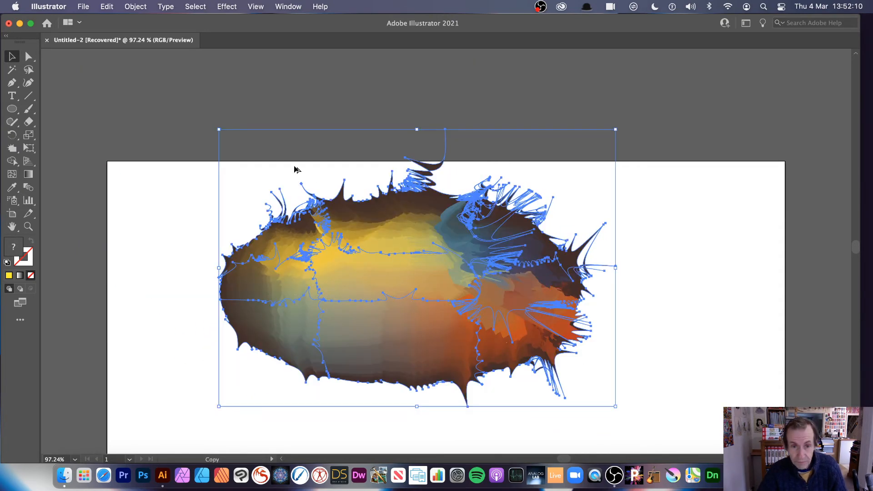
drag(292, 163, 292, 161)
drag(414, 169, 402, 158)
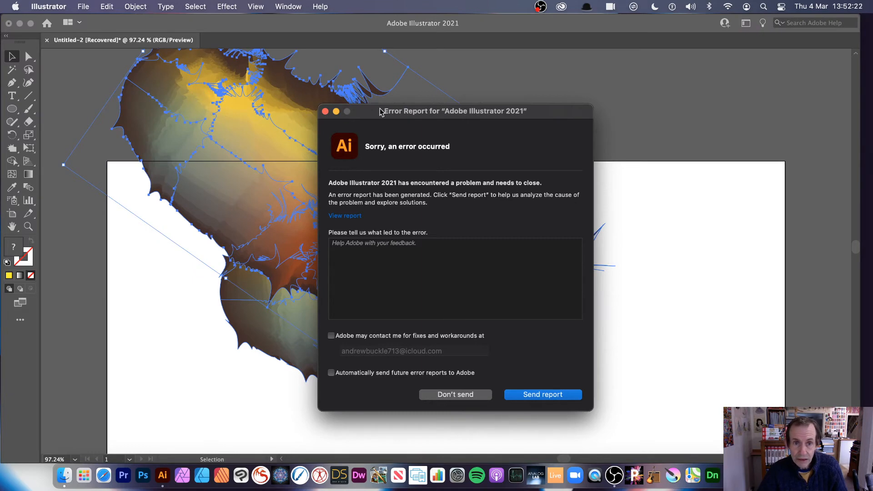
Move the error report aside and enlarge the rotated mesh copy until it covers most of the original
drag(381, 112, 732, 117)
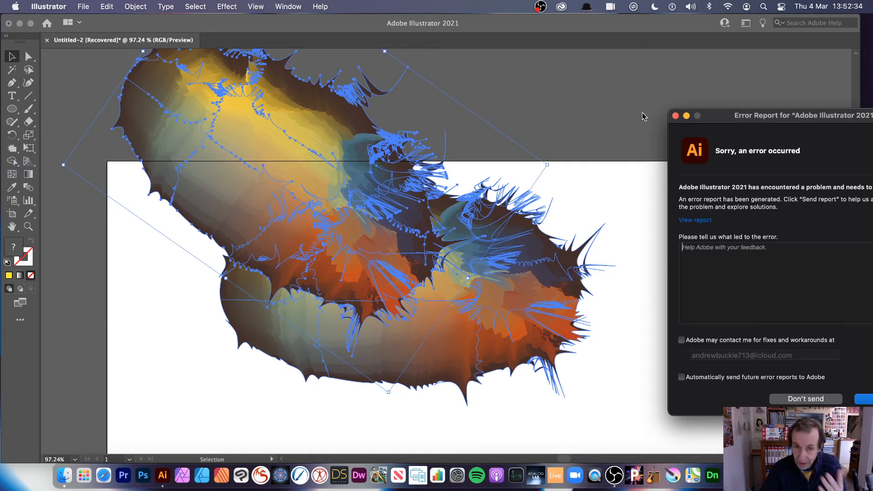
click(548, 168)
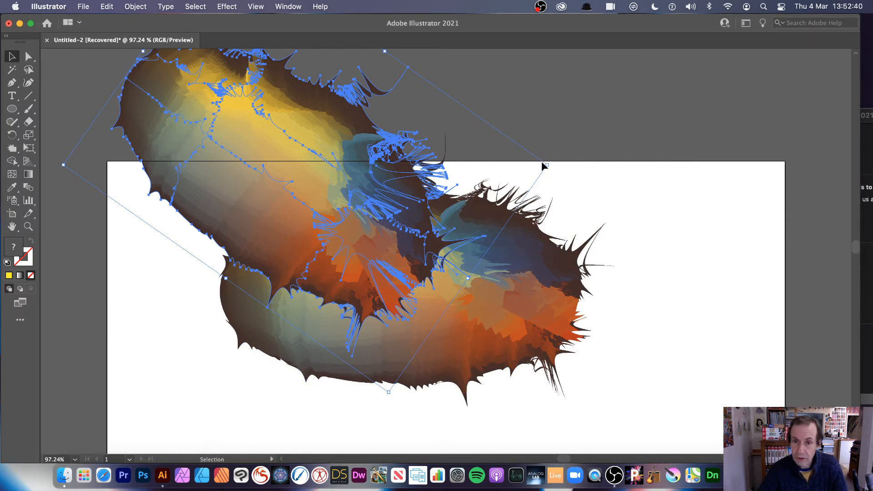
drag(548, 165, 713, 205)
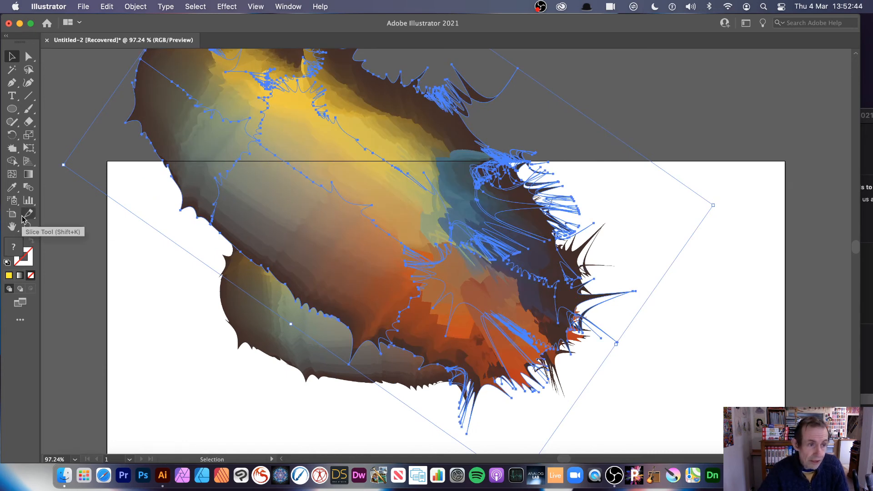
Twirl the enlarged mesh copy in its central yellow area and in the blue area with the Twirl tool
click(12, 148)
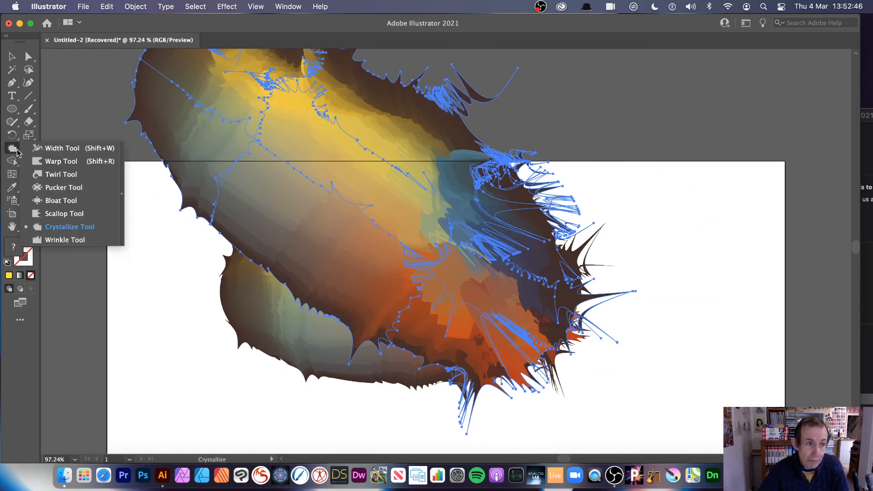
click(62, 174)
drag(307, 199, 308, 199)
click(472, 253)
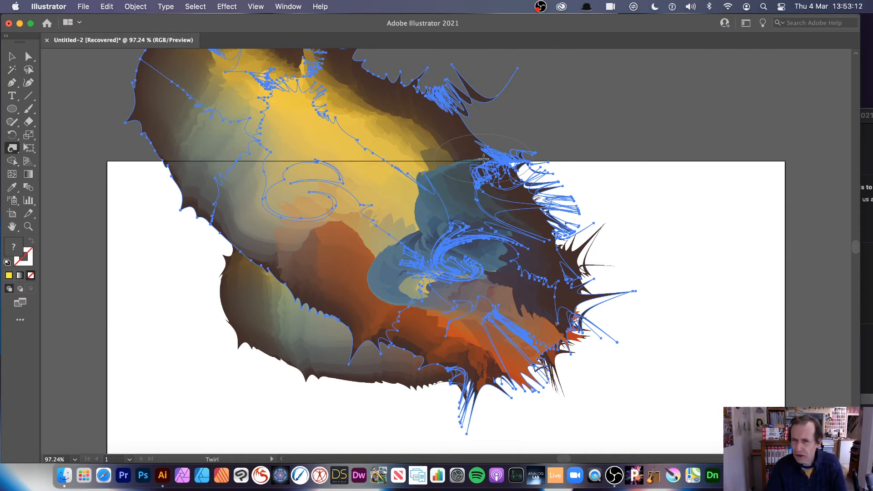
Move the twirled mesh copy about 29 px left and 211 px down over the original
click(12, 57)
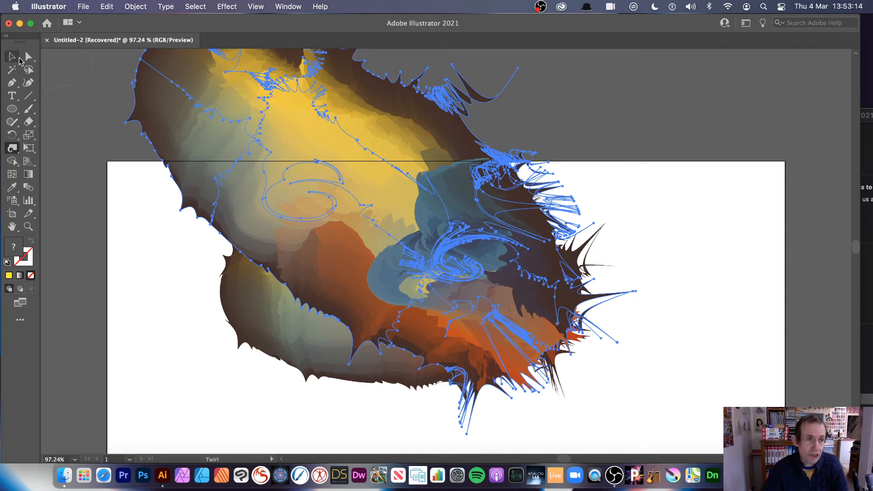
click(180, 351)
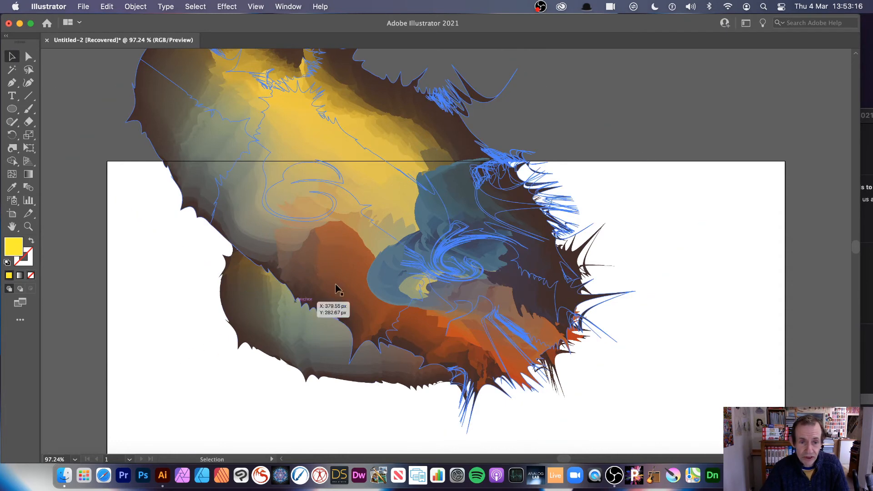
click(513, 403)
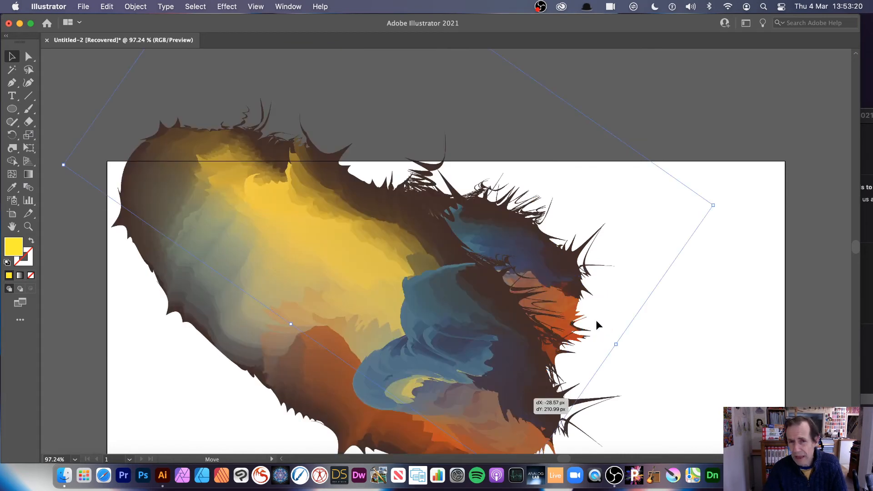
drag(597, 321, 597, 321)
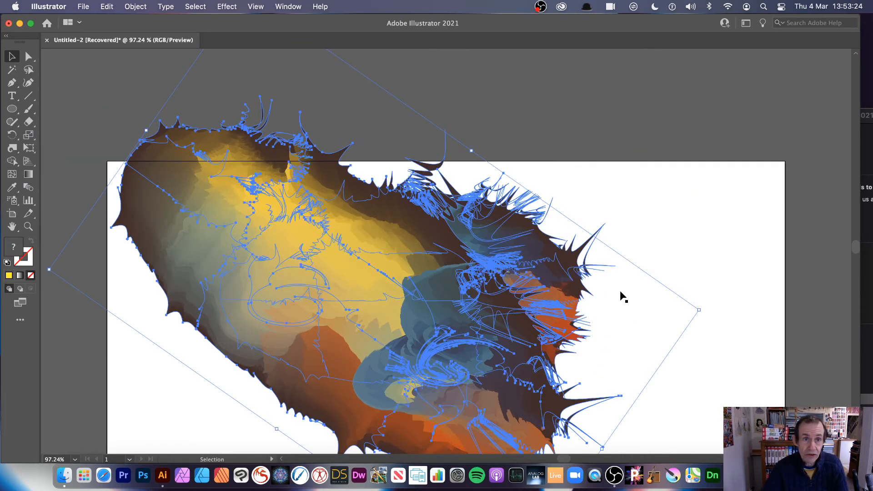
Reduce the selected twirled mesh copy's opacity to 80% and deselect it
click(288, 7)
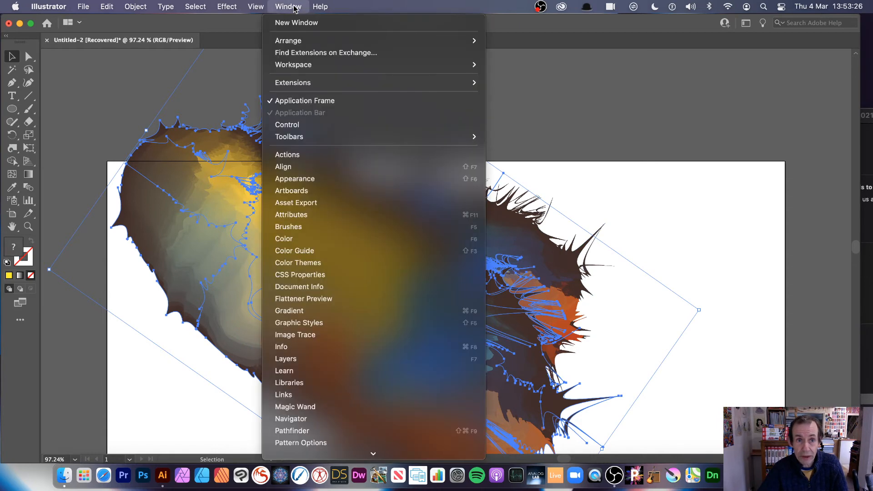
scroll(343, 454, down, 3)
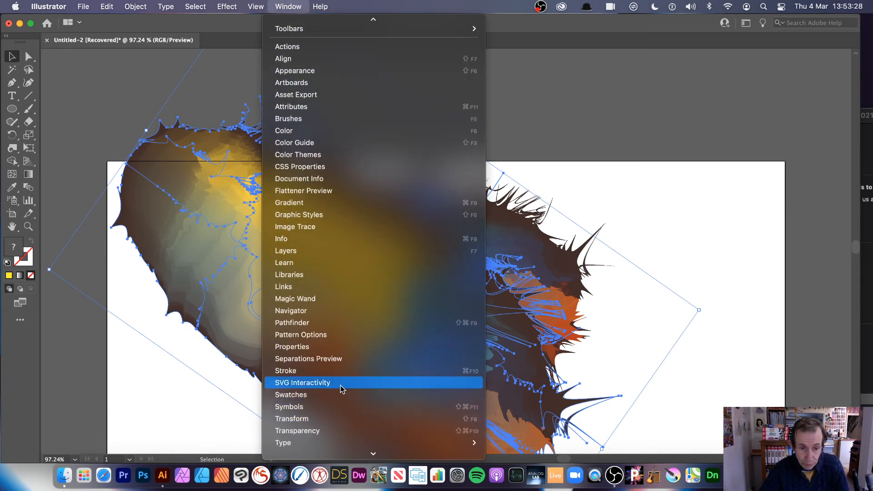
click(337, 350)
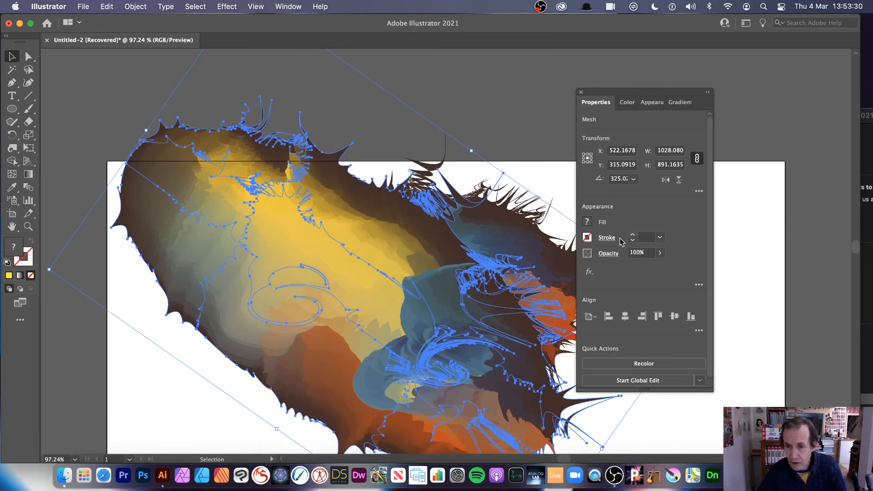
click(660, 252)
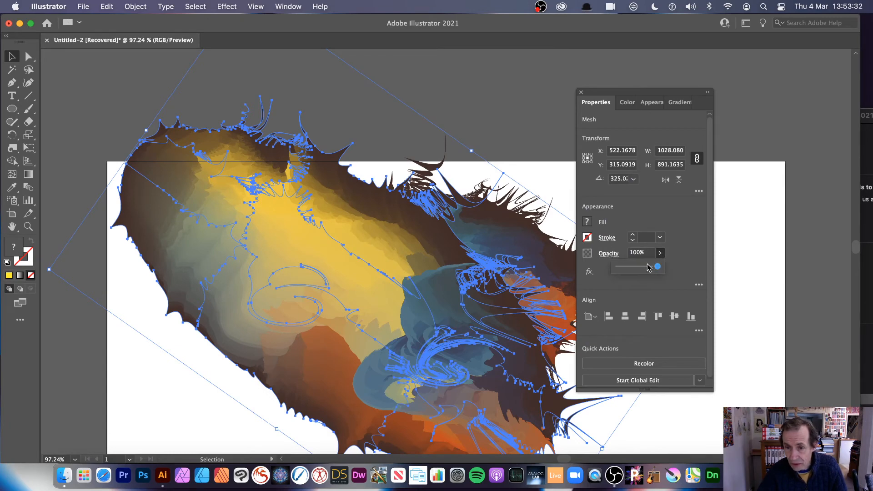
mouse_move(657, 267)
mouse_down()
mouse_move(641, 268)
mouse_move(651, 269)
mouse_up()
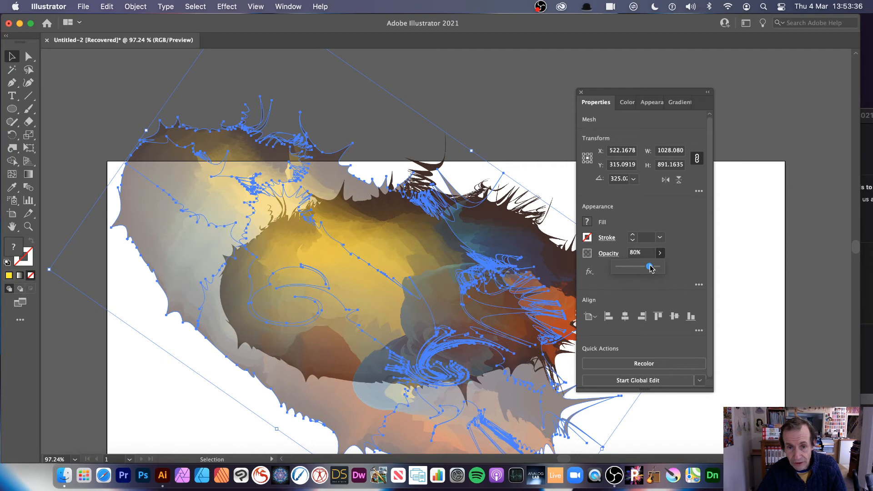
click(749, 262)
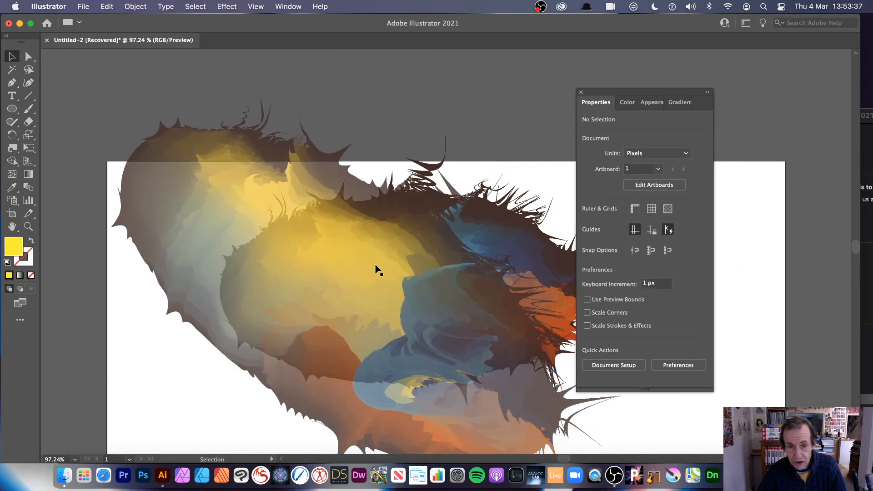
Move the semi-transparent mesh copy about 130 px right and 136 px up, partly uncovering the original
click(397, 246)
drag(462, 175, 463, 175)
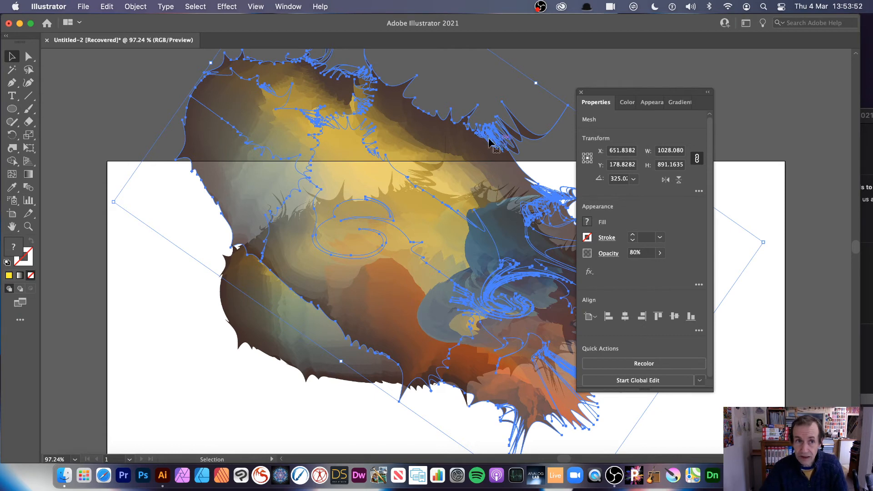
click(283, 7)
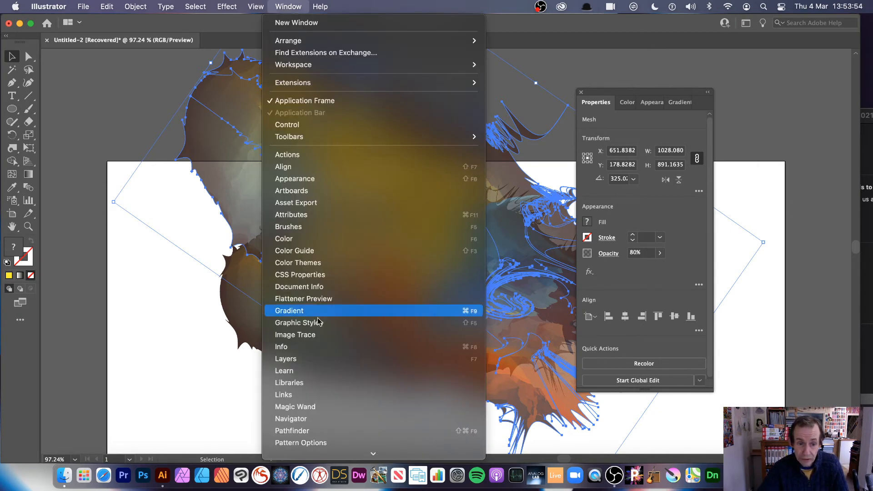
scroll(295, 355, down, 2)
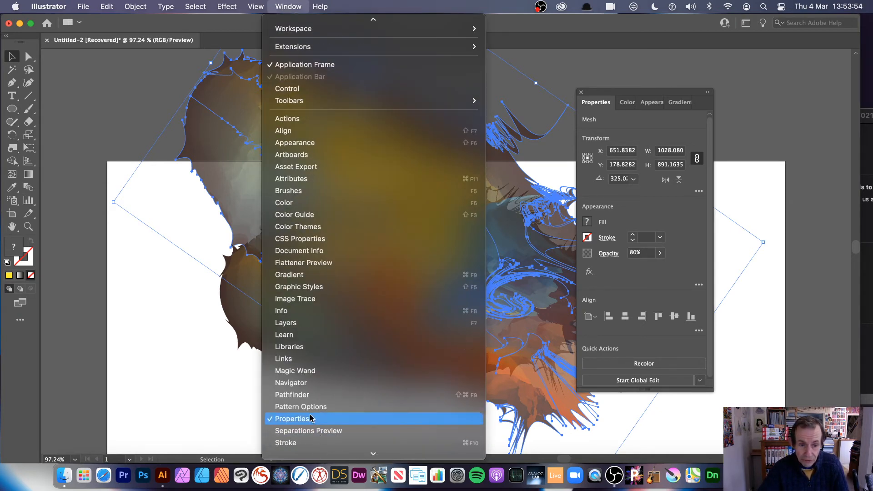
click(186, 357)
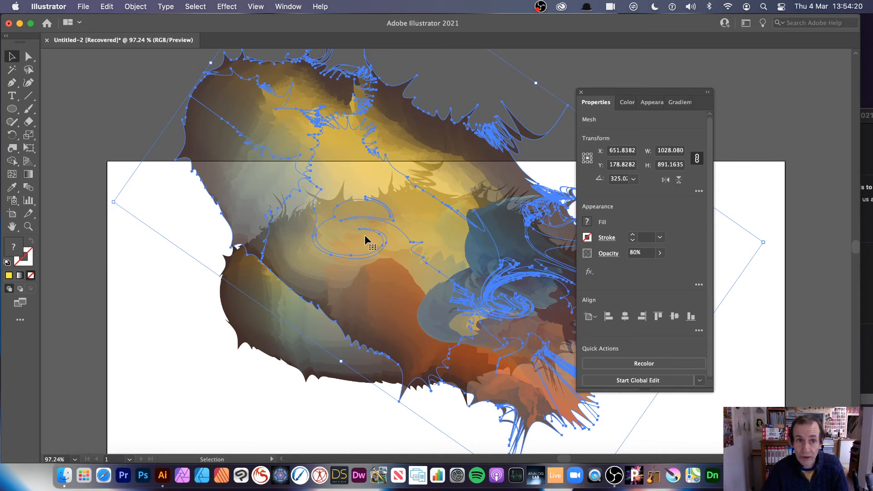
Apply an Envelope Distort mesh with 4 rows and 4 columns to the semi-transparent mesh copy
click(137, 7)
mouse_move(135, 304)
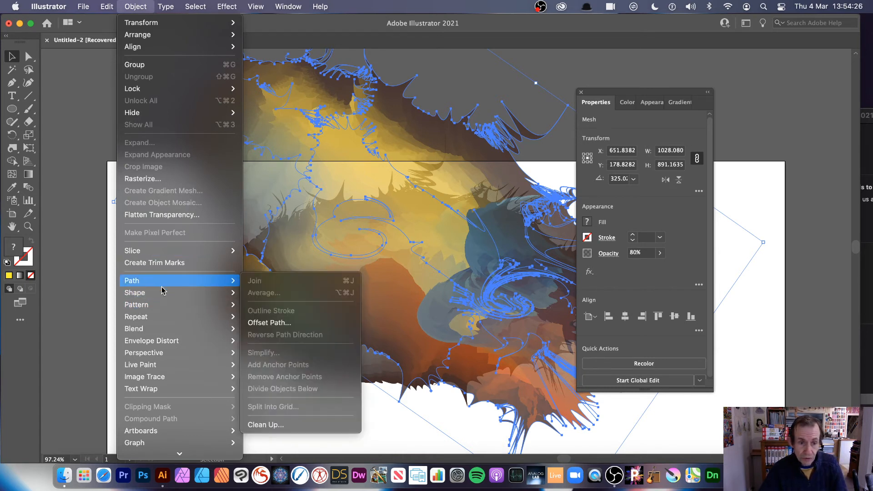
mouse_move(162, 294)
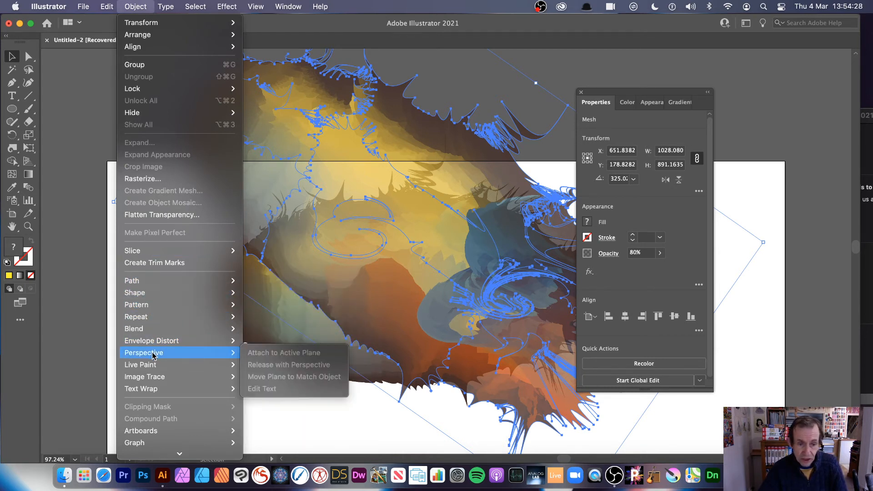
mouse_move(175, 341)
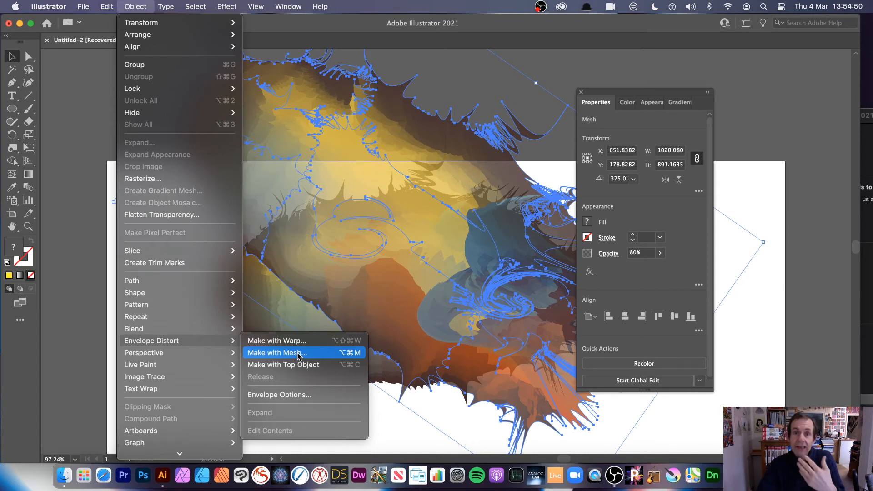
click(298, 354)
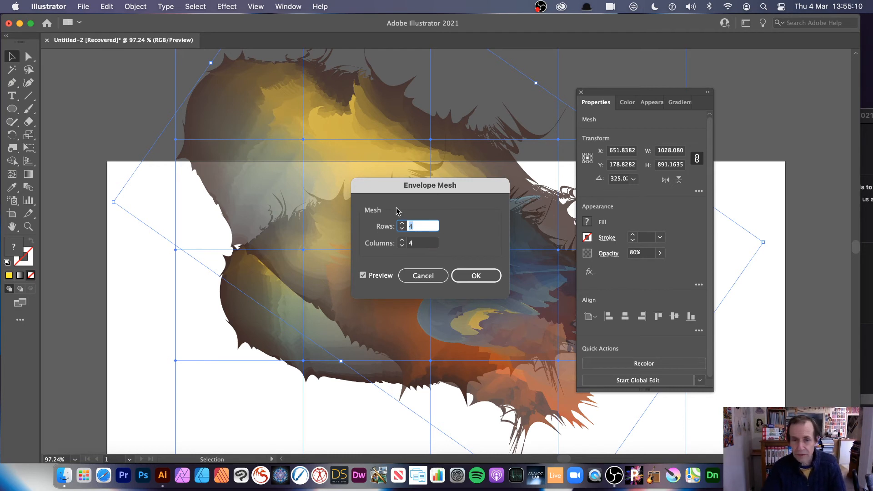
click(485, 275)
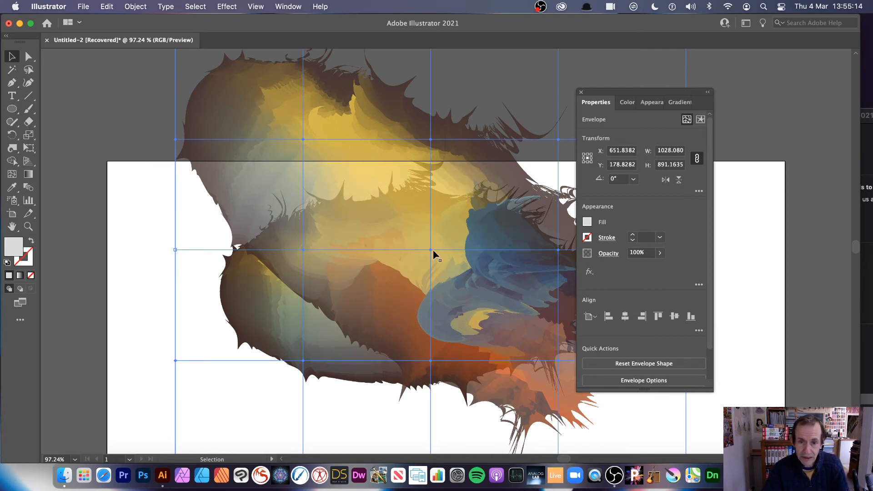
Move the envelope's central mesh point up and left to about X 516 px, Y 82 px
drag(431, 250, 406, 302)
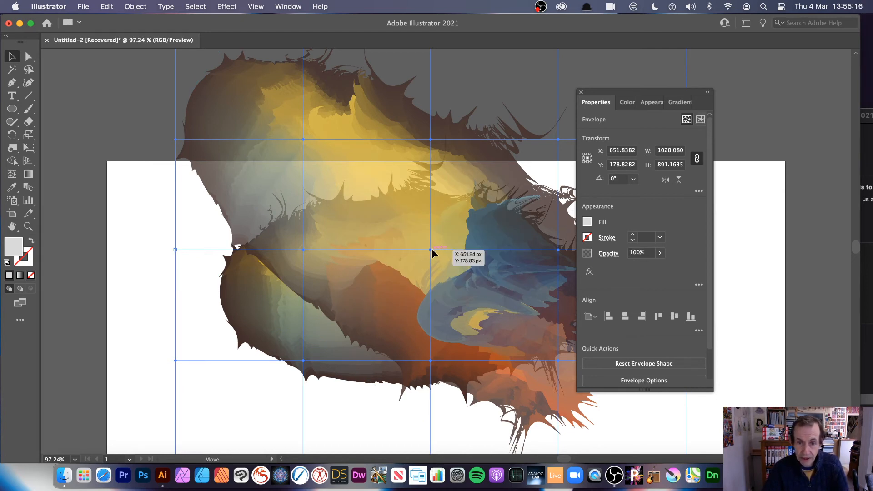
drag(431, 250, 432, 249)
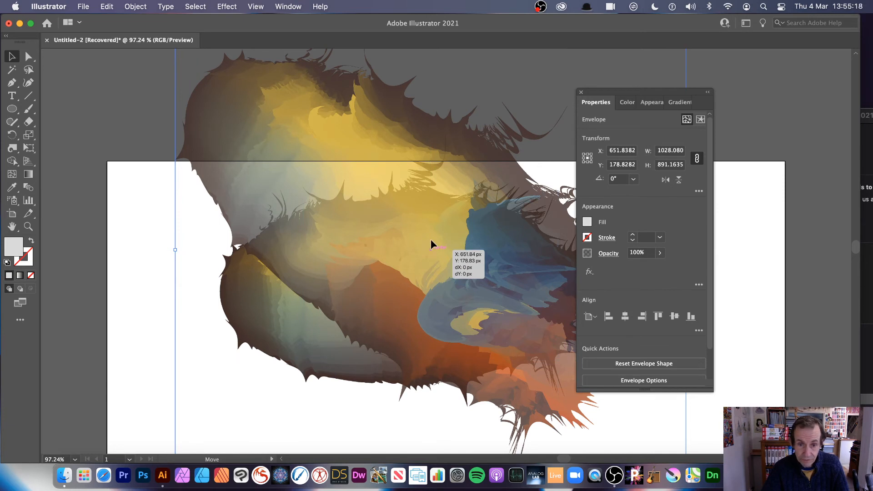
click(27, 56)
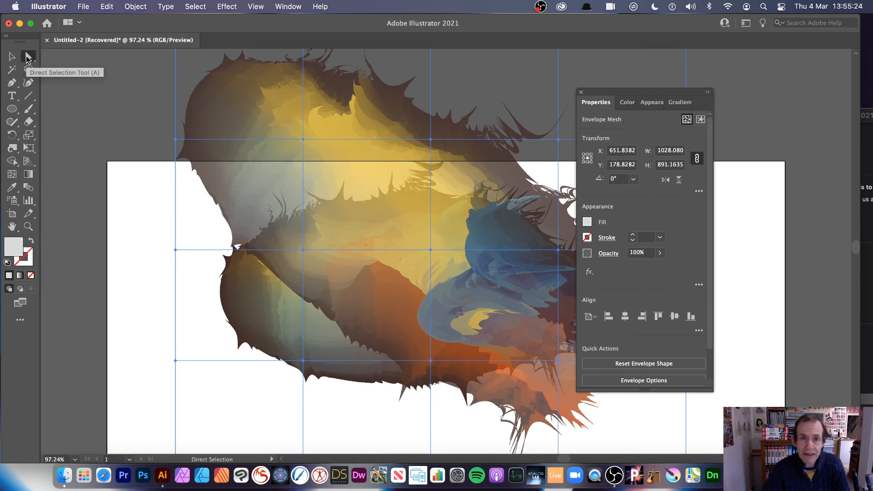
click(431, 250)
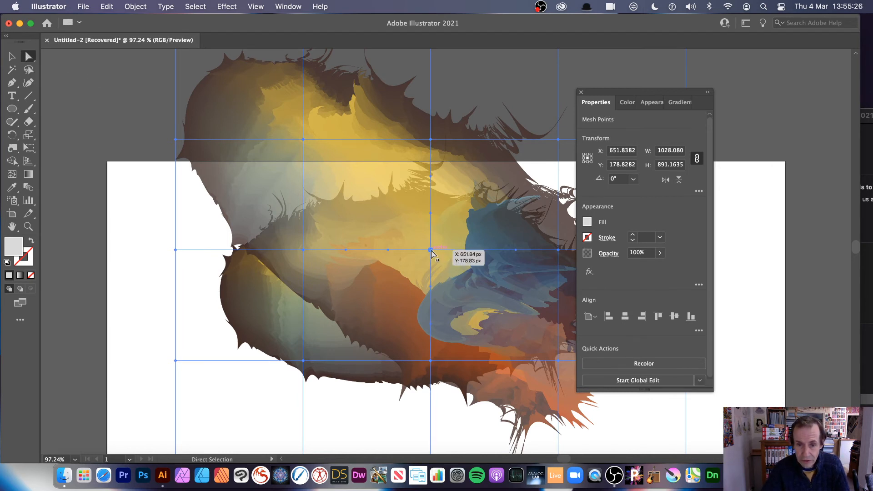
drag(431, 250, 393, 217)
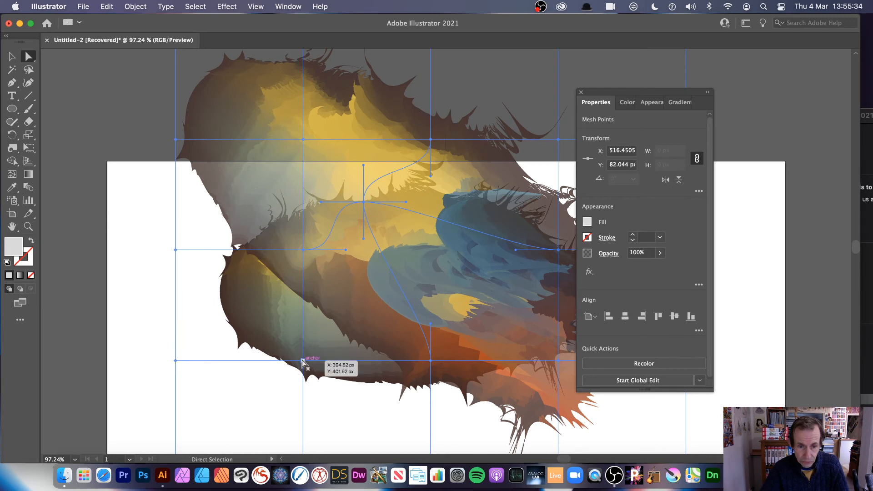
Try to move further envelope mesh points left of the centre and on the envelope's left edge
drag(302, 359, 284, 376)
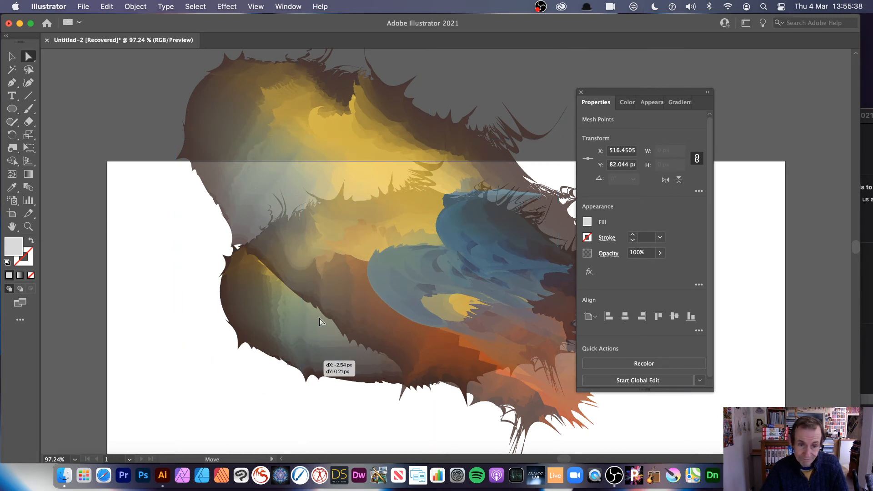
drag(317, 188, 323, 190)
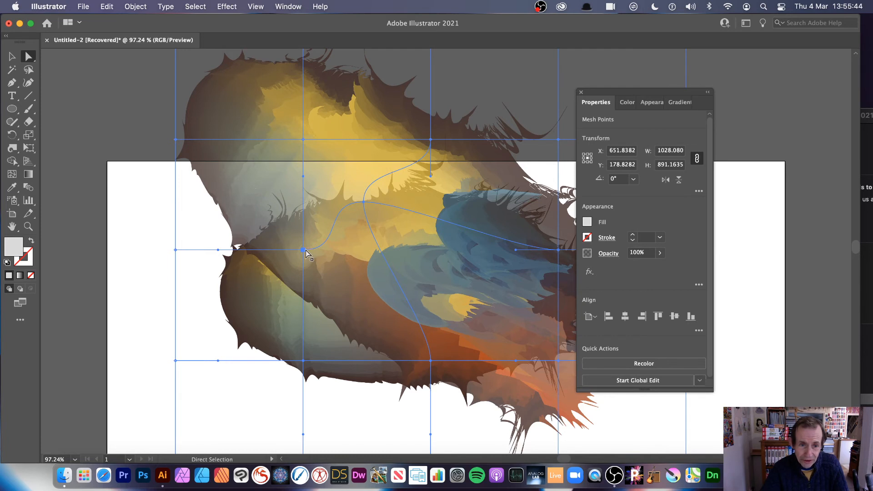
drag(303, 250, 277, 230)
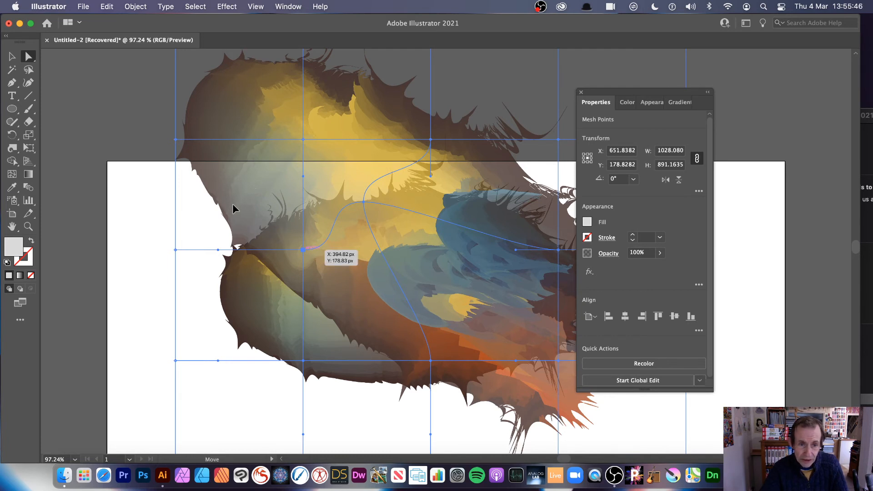
drag(232, 204, 233, 204)
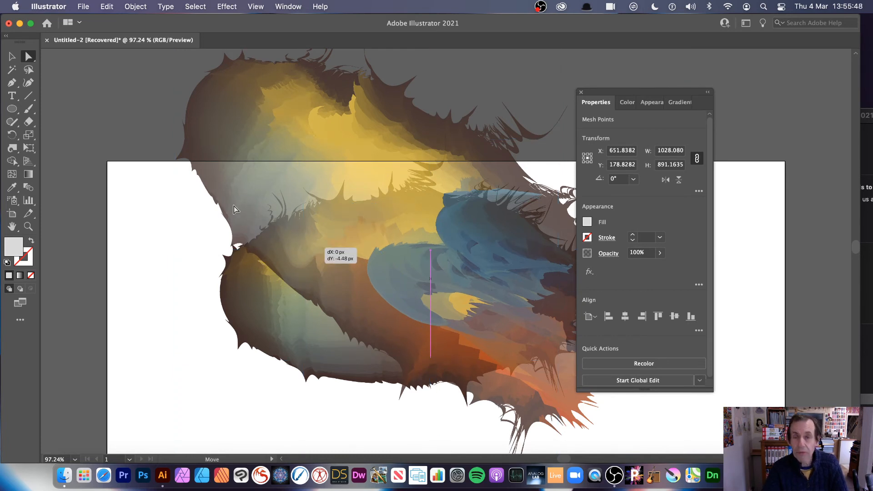
drag(233, 205, 233, 205)
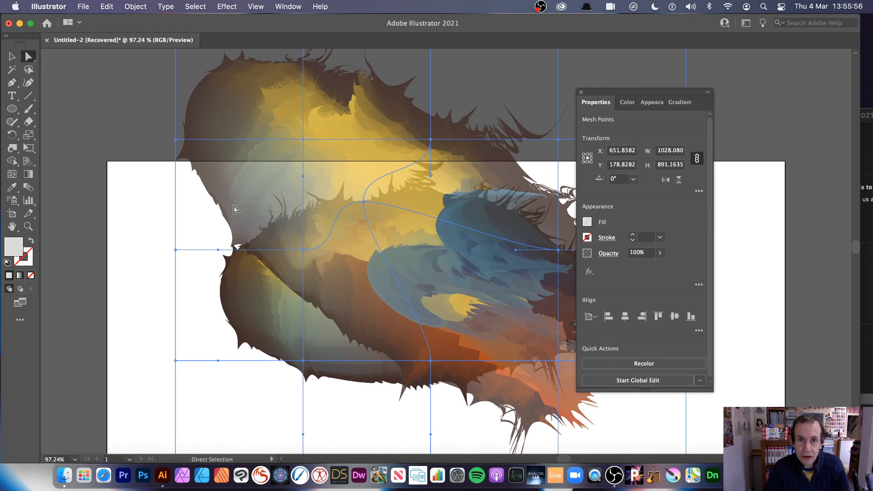
click(175, 140)
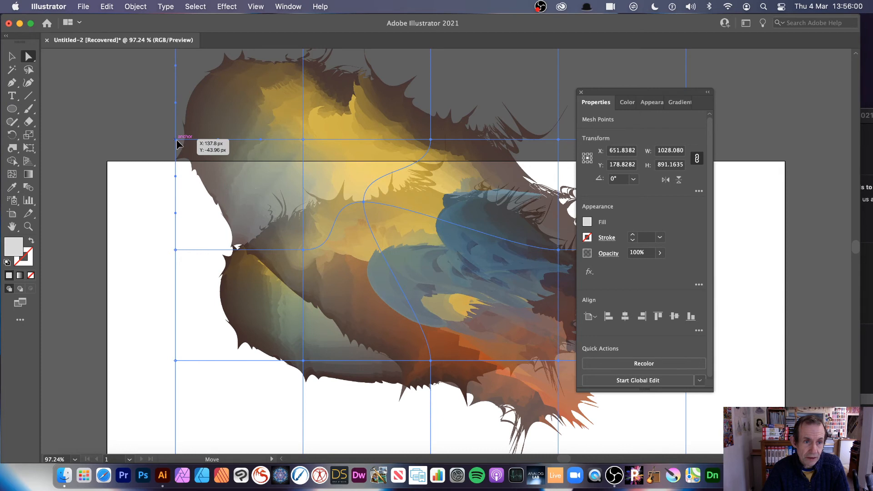
drag(176, 141, 177, 140)
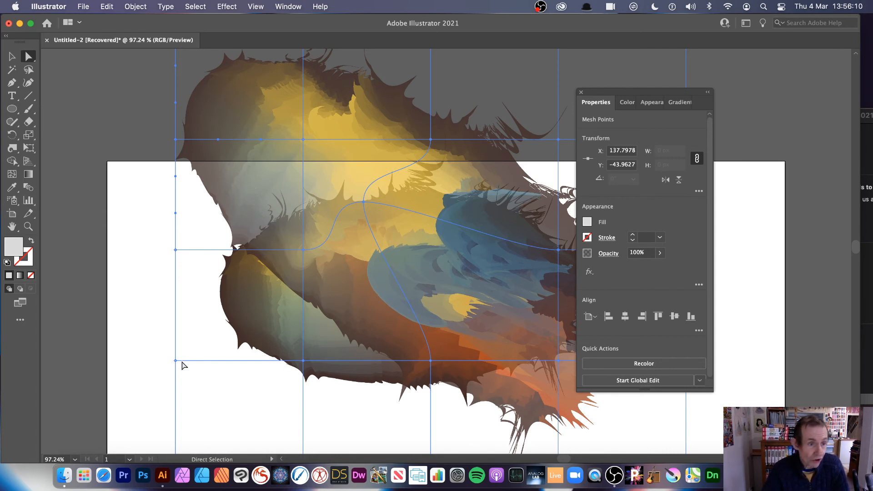
mouse_move(302, 361)
mouse_down()
mouse_move(297, 387)
mouse_move(305, 349)
mouse_up()
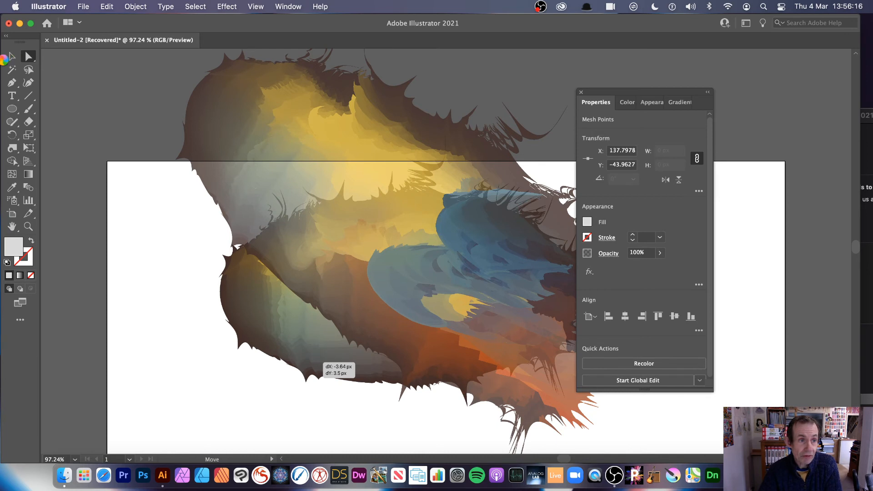
Delete the enveloped copy and the original mesh artwork to empty the artboard
click(12, 57)
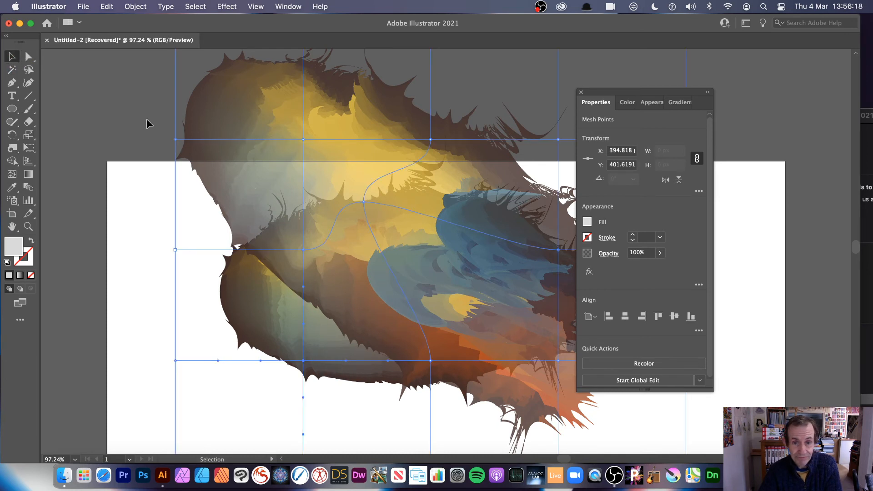
key(Delete)
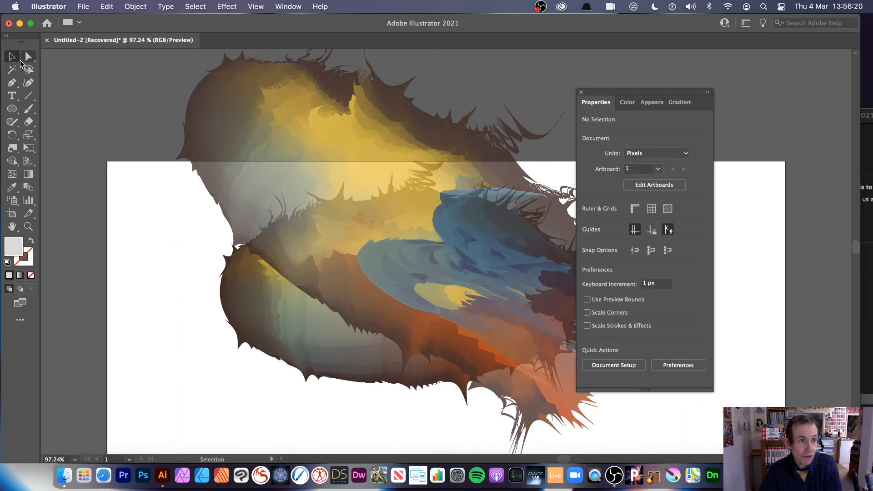
click(429, 241)
key(Delete)
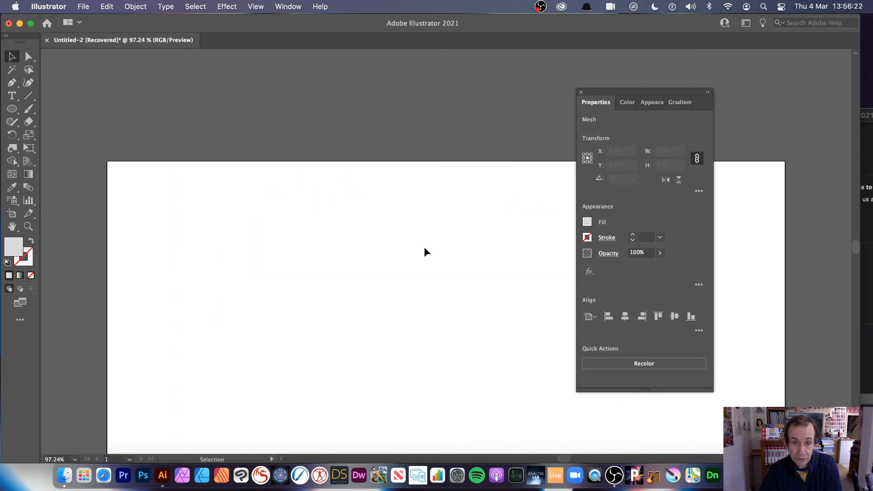
Draw a grey ellipse about 507 × 363 px and add a gradient mesh point in its upper-left part
click(12, 110)
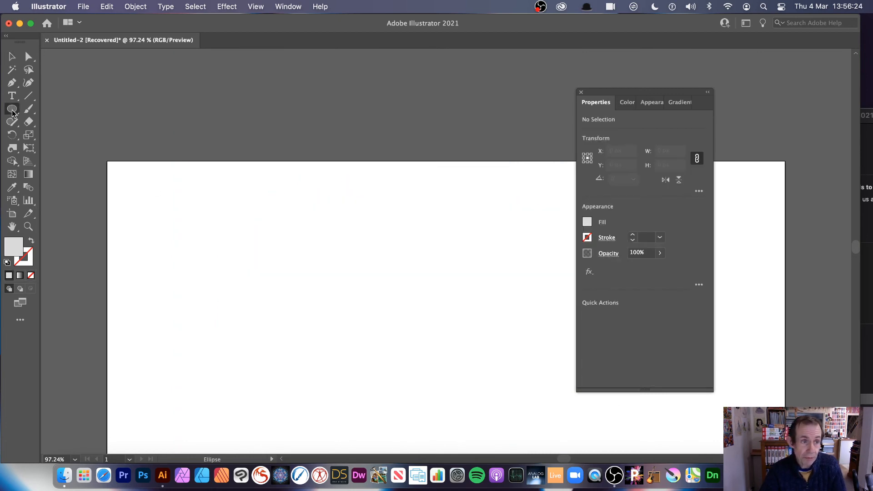
drag(233, 195, 485, 376)
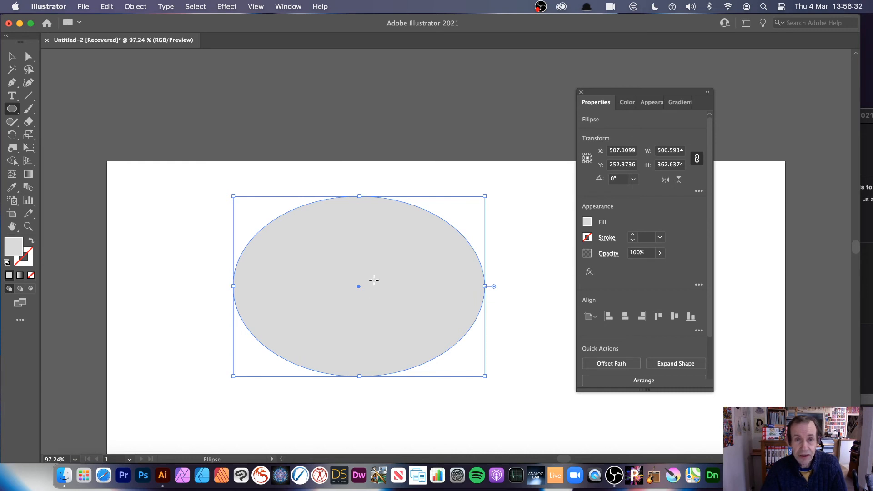
click(13, 174)
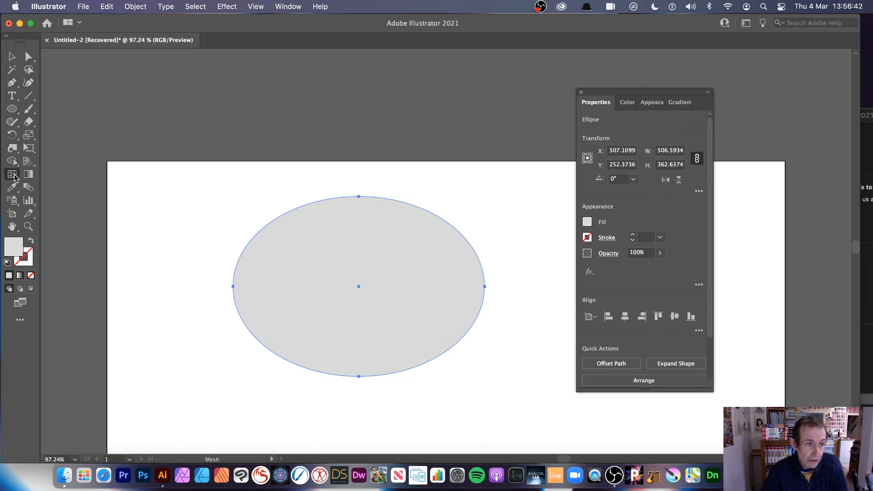
click(329, 255)
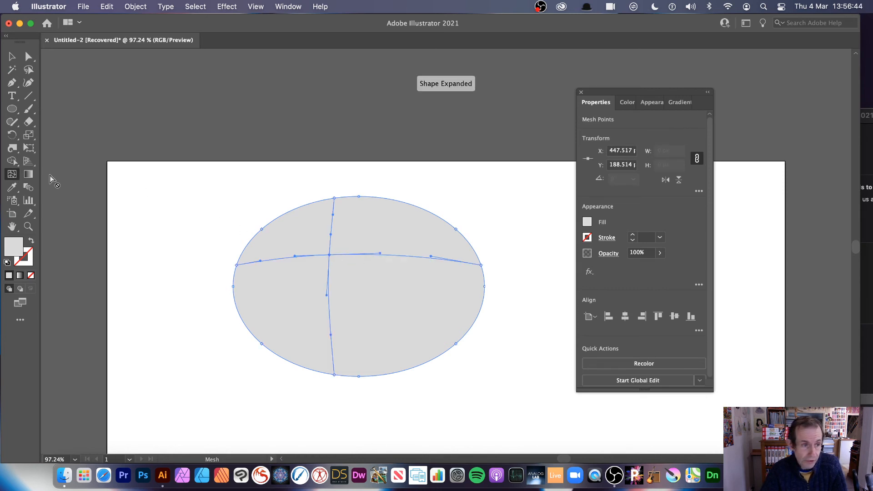
Recolor the mesh point in the ellipse's upper-left part bright cyan
double_click(14, 249)
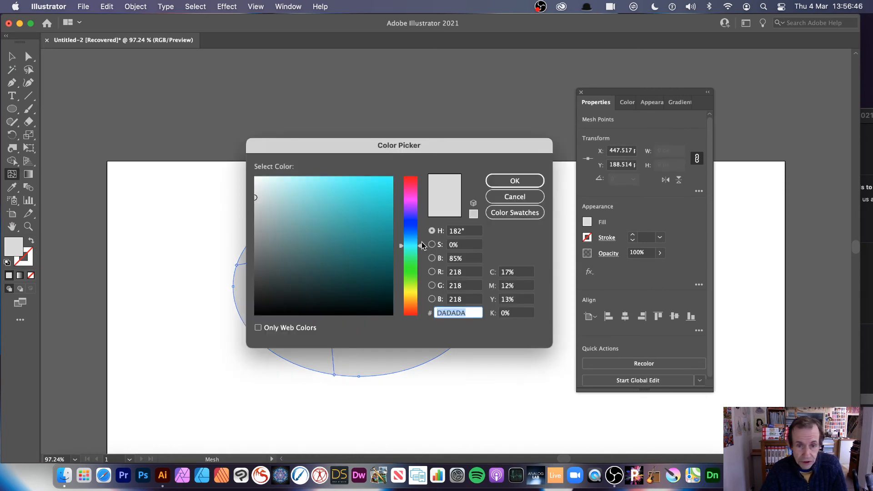
drag(341, 220, 374, 190)
click(510, 190)
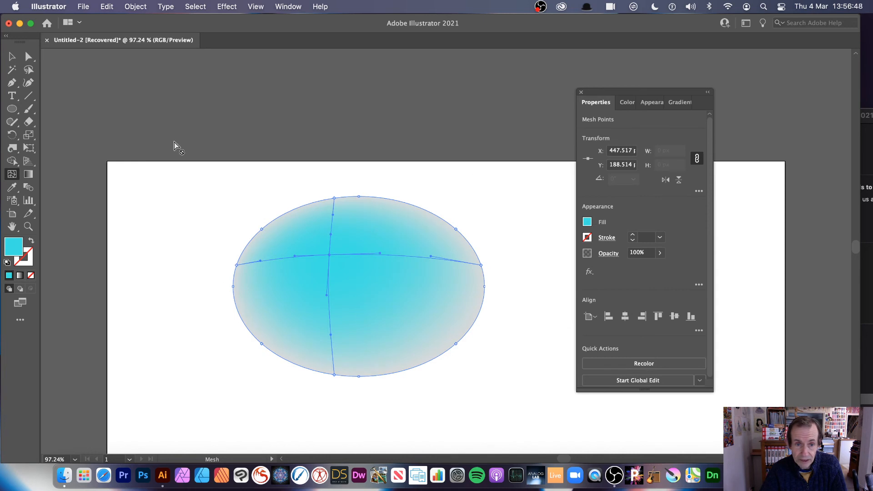
Add a mesh point in the ellipse's lower-right part and color it very dark teal, #022322
click(410, 327)
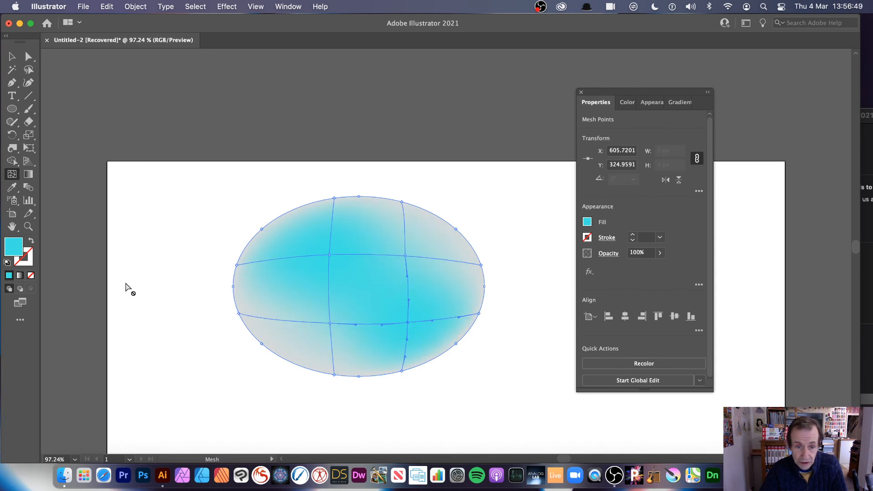
double_click(16, 250)
click(382, 291)
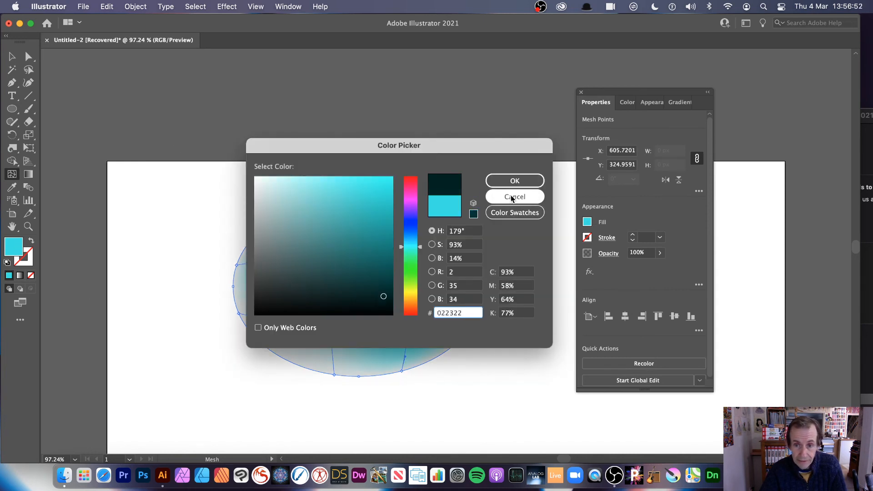
click(512, 181)
Select the whole ellipse mesh and apply an envelope distort mesh with four rows and four columns
click(12, 55)
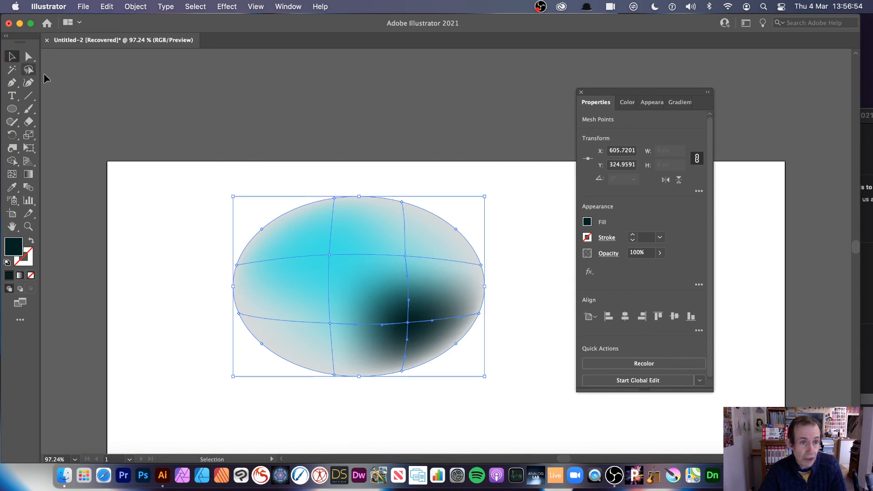
click(246, 165)
drag(223, 188, 532, 403)
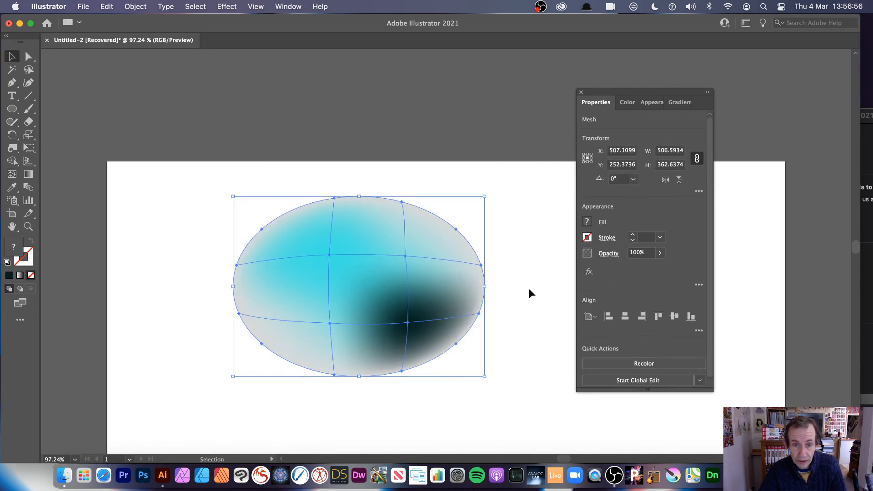
click(136, 6)
mouse_move(167, 341)
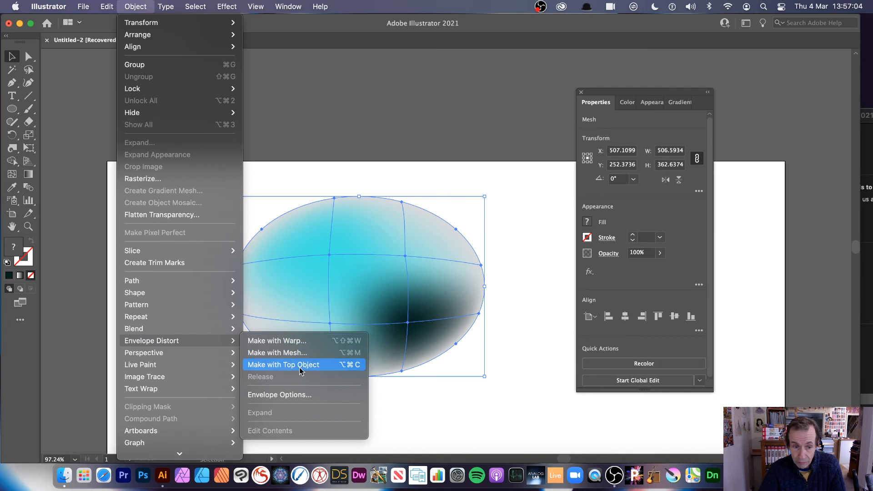
click(297, 353)
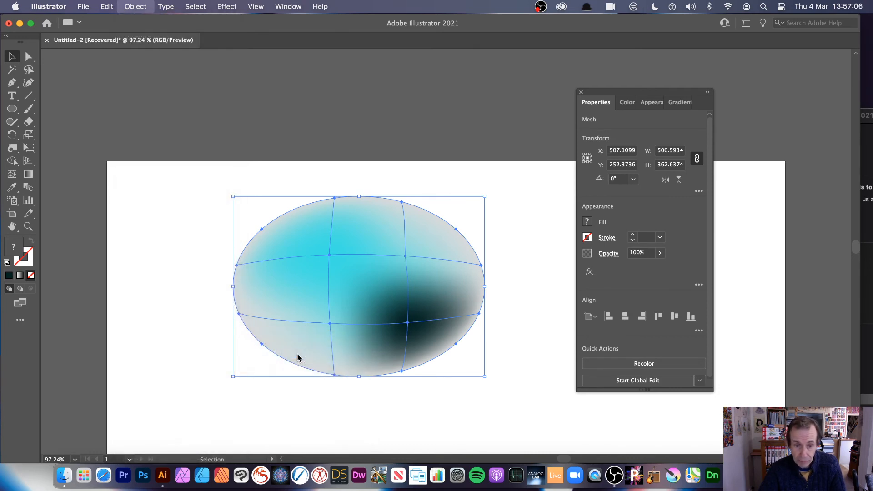
click(476, 278)
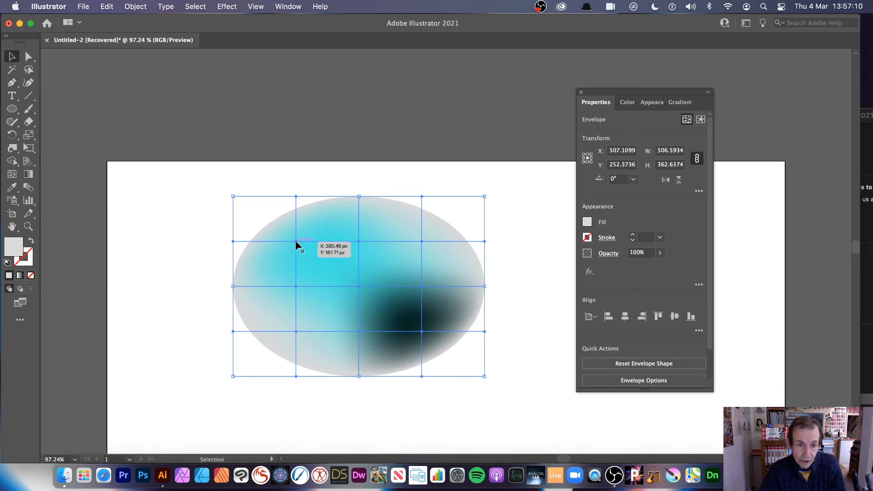
Move the envelope's inner left mesh point to about X 348, Y 203 px and the upper left-edge point to about X 89, Y 38 px
click(29, 57)
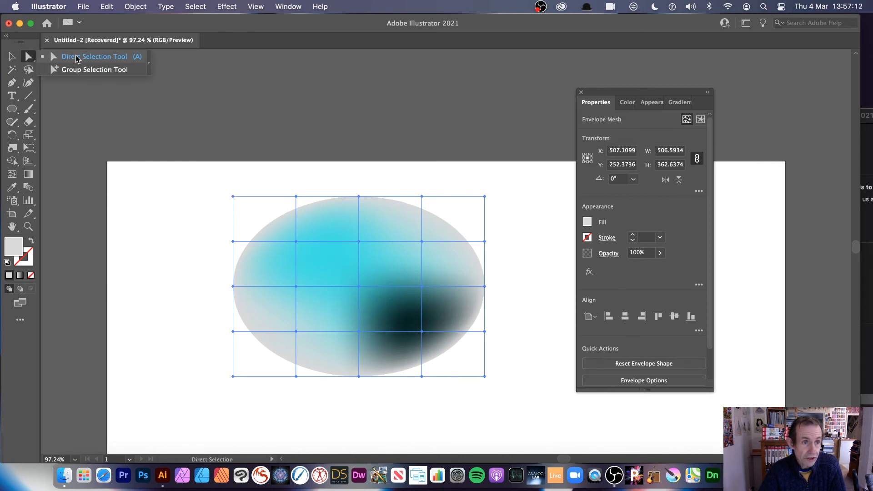
drag(296, 286, 280, 262)
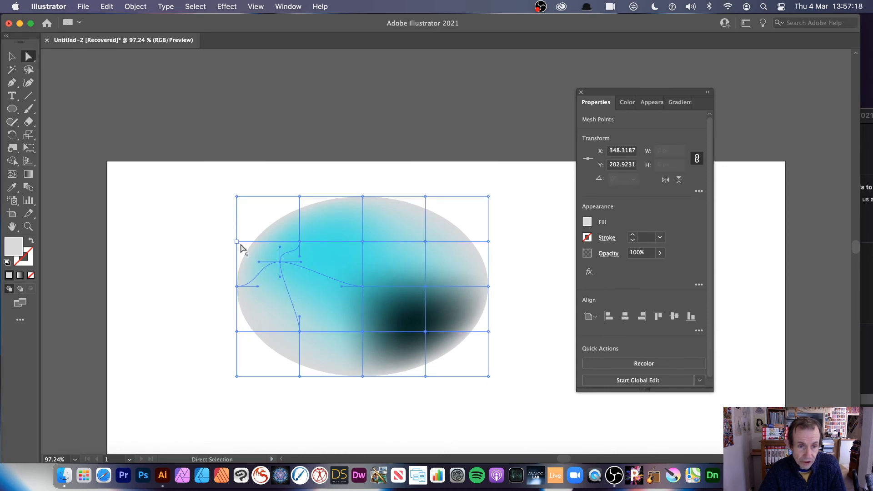
drag(237, 241, 152, 180)
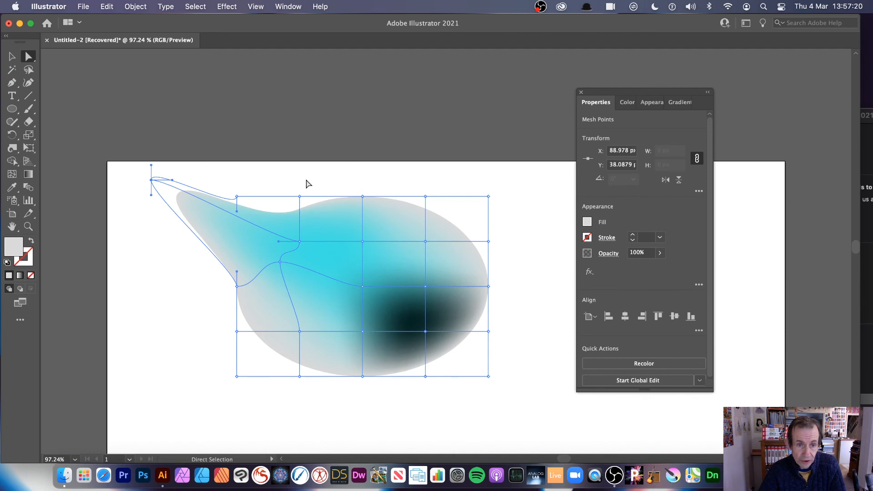
Pull two top-edge envelope points up to about Y -192 and Y -116 px, and the middle right-edge point out to about X 936 px
drag(300, 197, 320, 67)
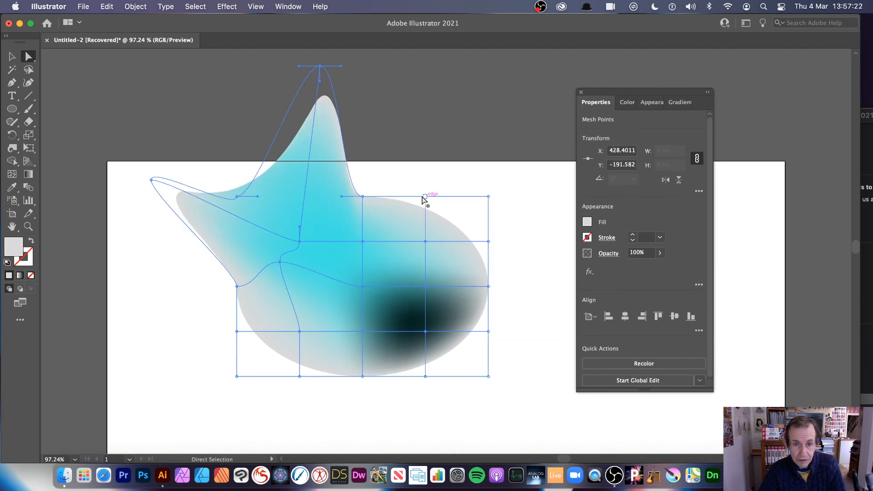
drag(425, 196, 495, 104)
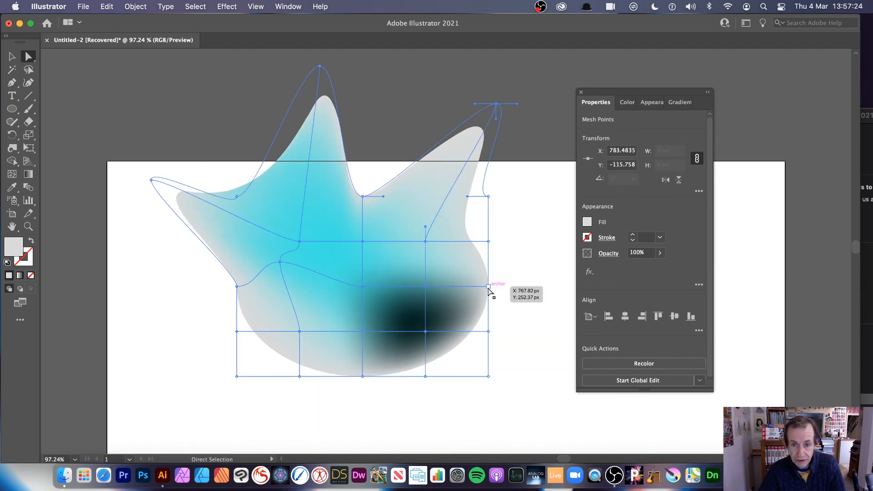
drag(488, 287, 571, 279)
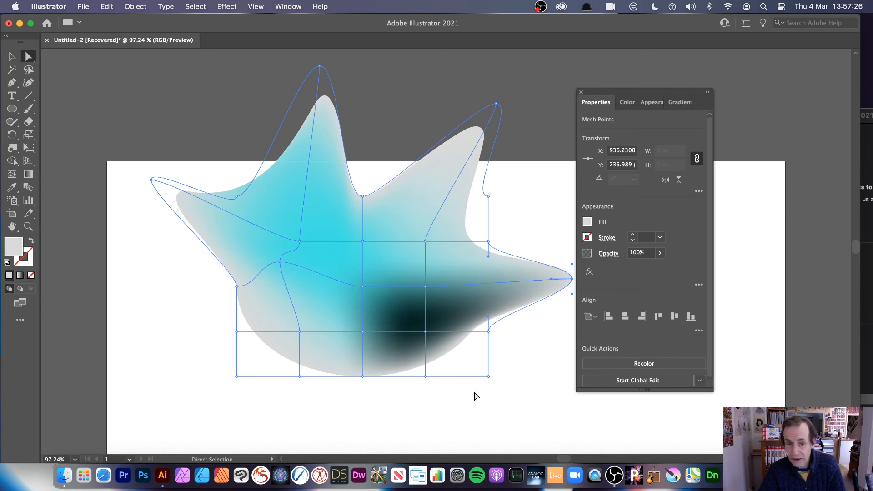
Move the envelope's lower-right corner point to about X 825, Y 466 px, pull the bottom-centre point down and push its left neighbour up
drag(490, 377, 517, 391)
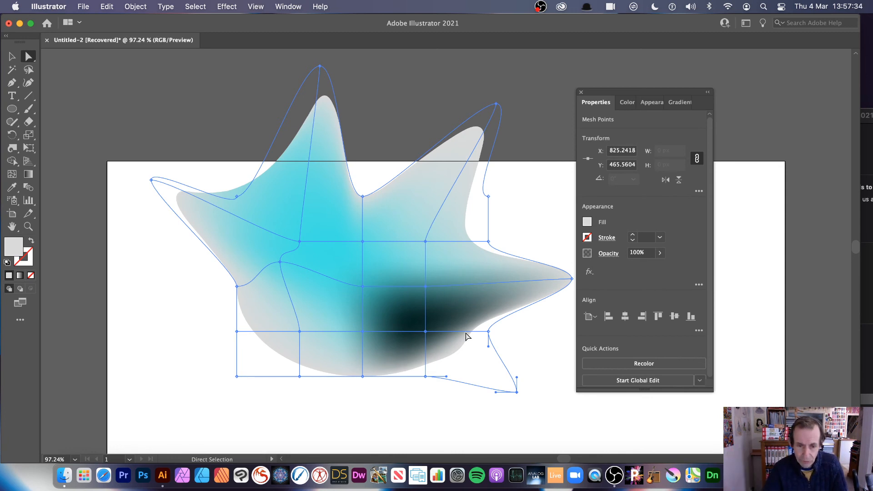
drag(362, 376, 361, 429)
drag(300, 377, 330, 258)
key(v)
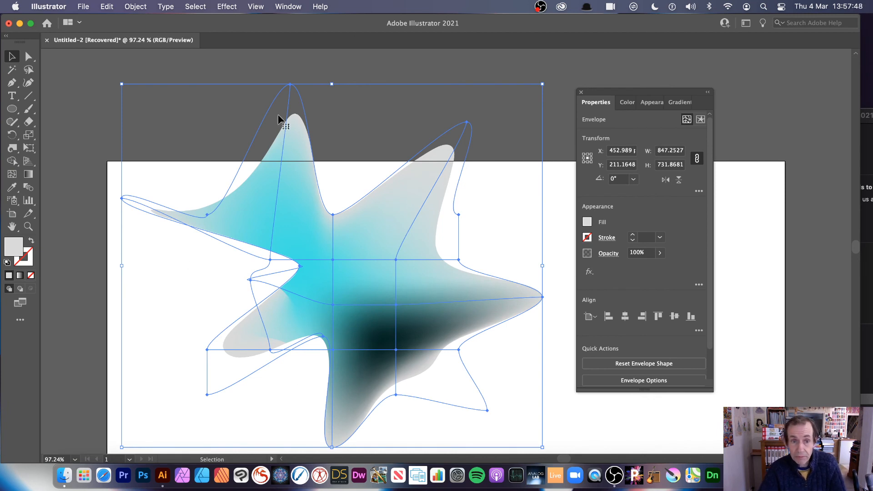
Expand the distorted mesh envelope into an editable gradient mesh
click(130, 6)
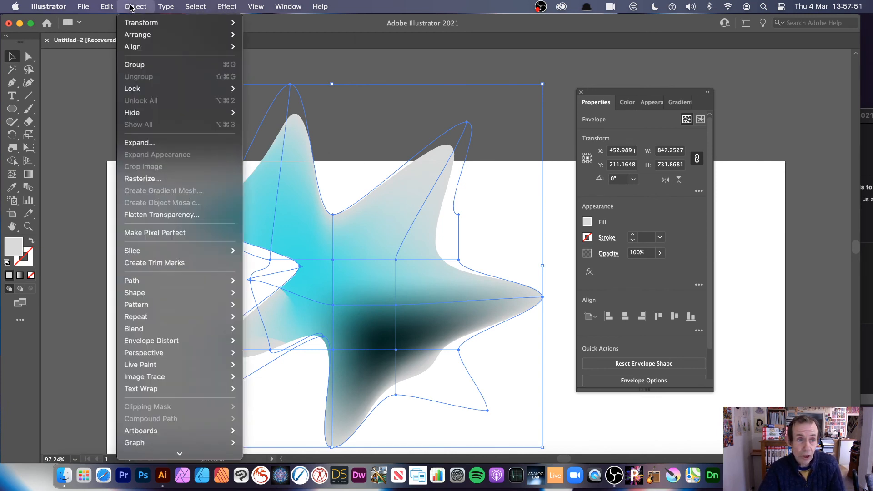
click(169, 142)
click(483, 317)
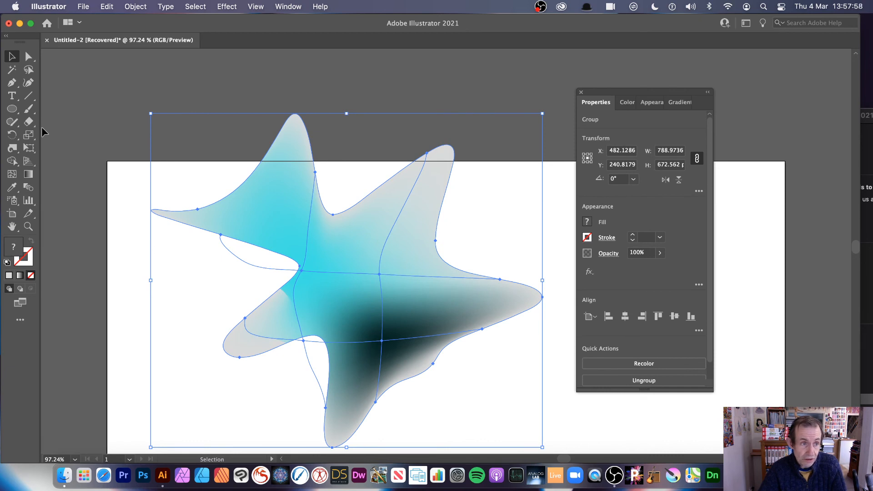
Recolor the inner mesh point right of the star's centre red and move it to about X 605, Y 151 px
click(12, 177)
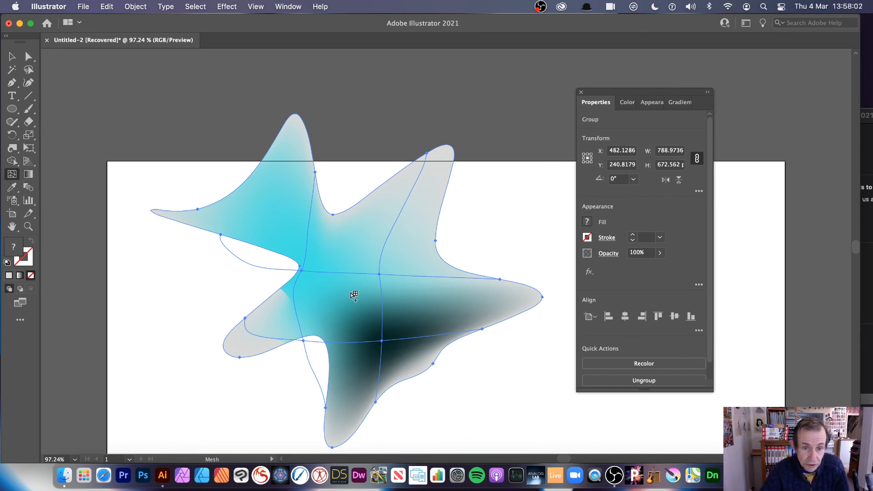
drag(381, 275, 359, 259)
click(587, 223)
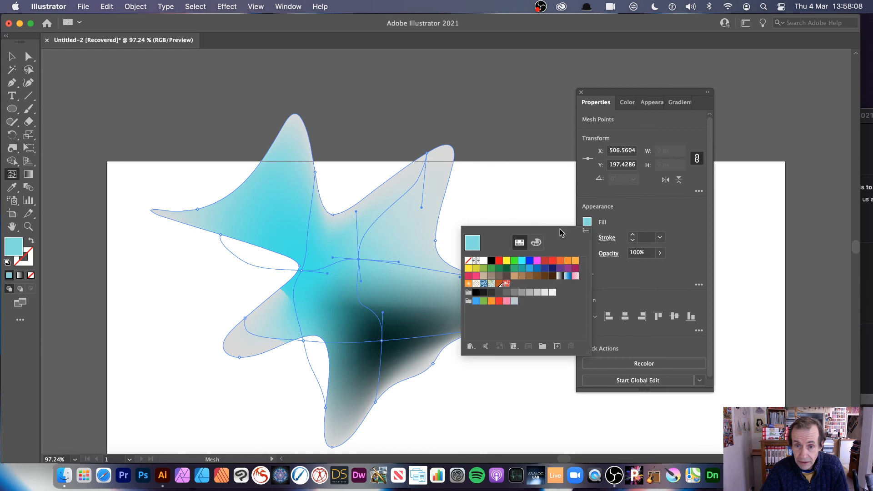
click(499, 261)
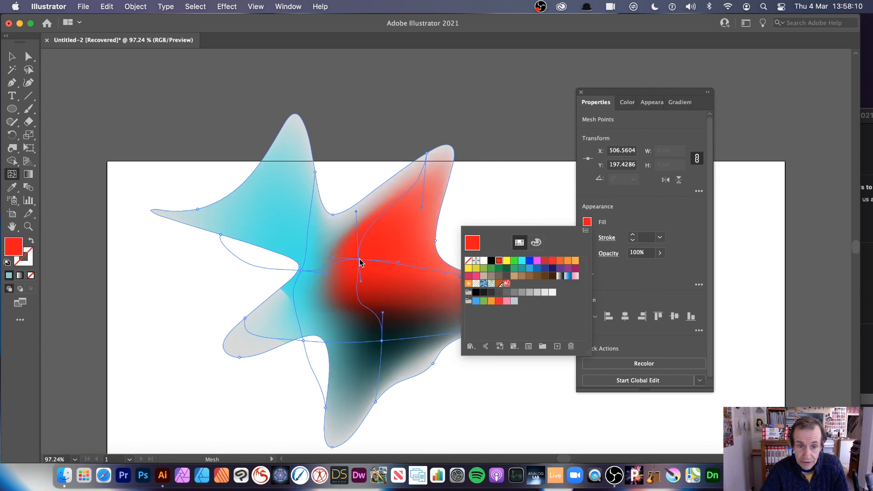
click(478, 215)
drag(360, 260, 408, 236)
Add a red mesh point in the star's upper-left arm and move it to about X 358, Y 126 px
click(277, 196)
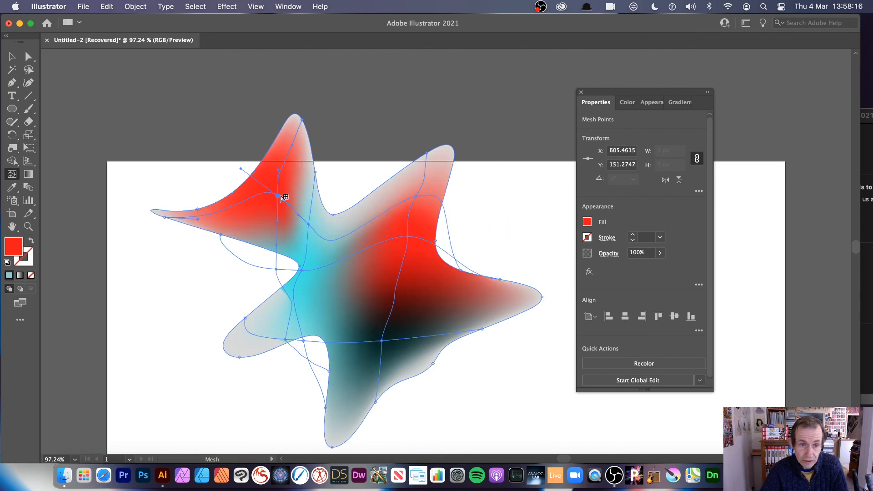
drag(277, 196, 284, 223)
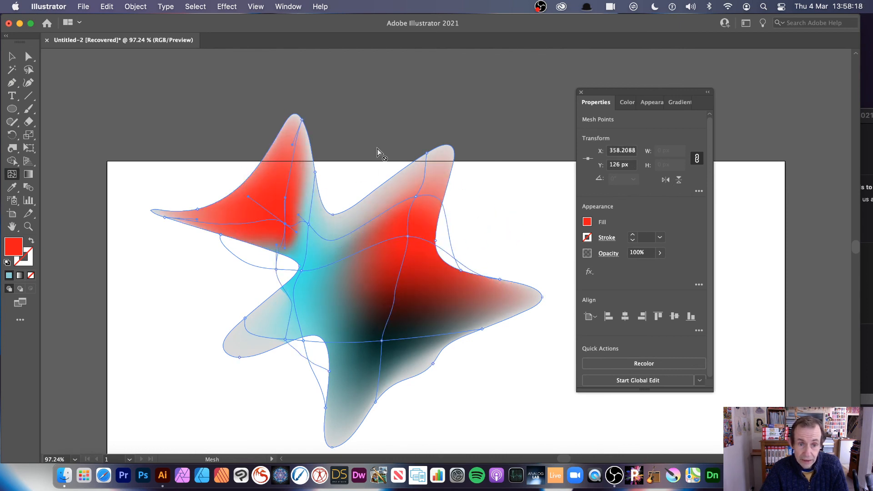
click(12, 57)
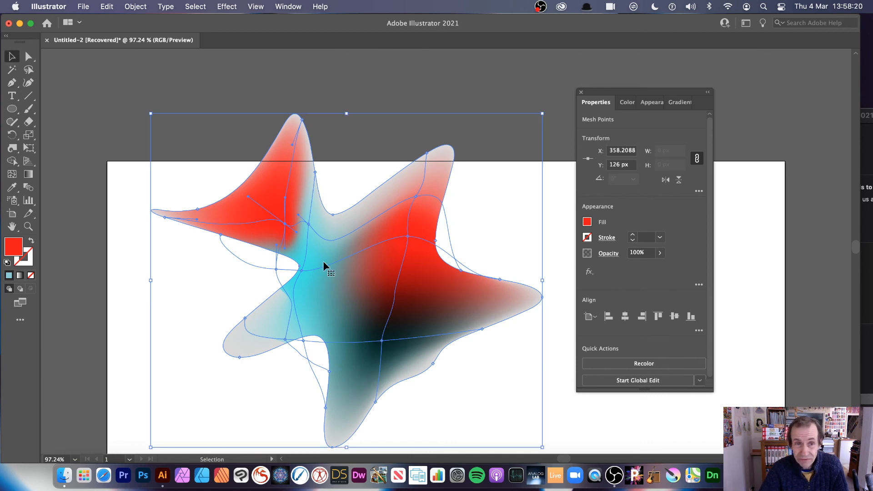
Start a warp envelope on the star mesh and preview the Arc Lower and Arc Upper styles
click(136, 6)
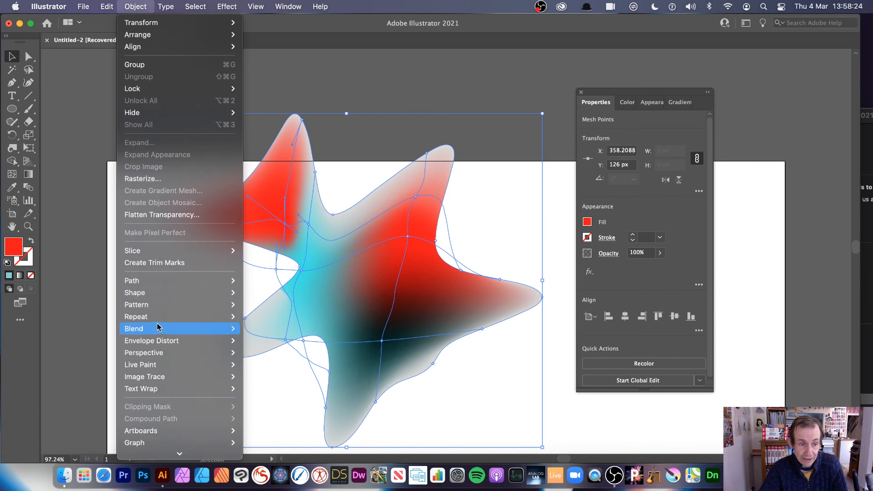
mouse_move(162, 332)
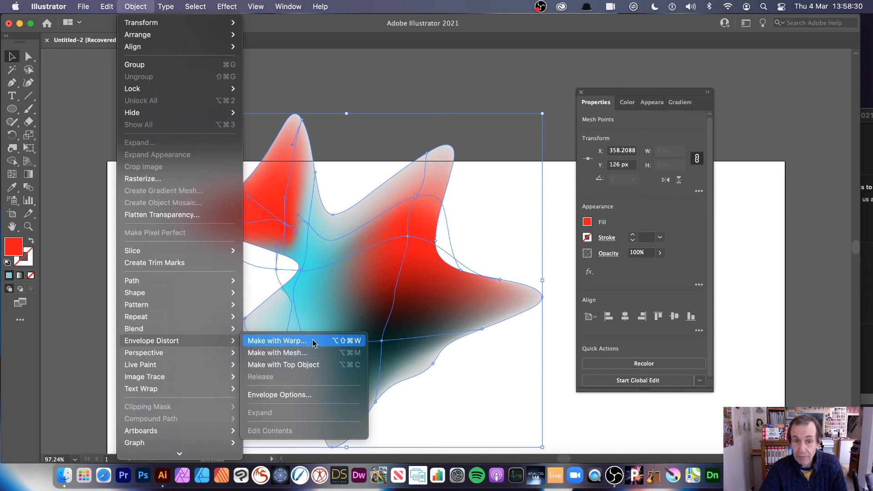
click(313, 342)
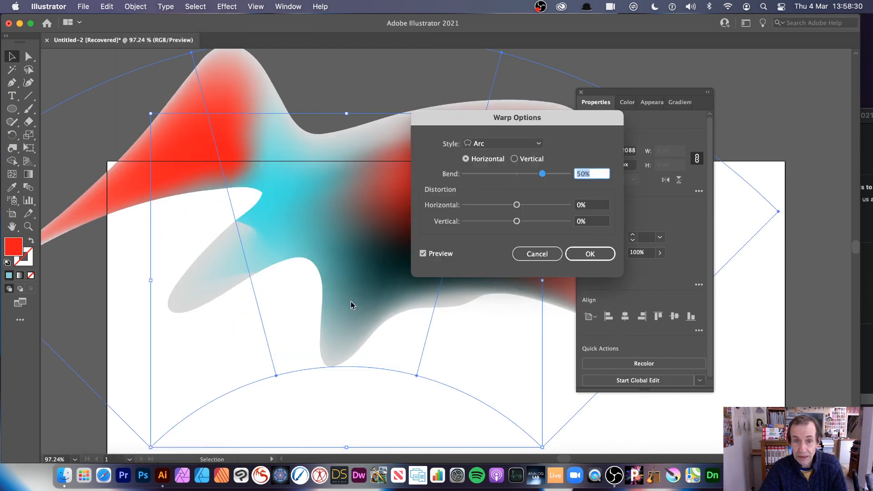
click(538, 144)
click(500, 168)
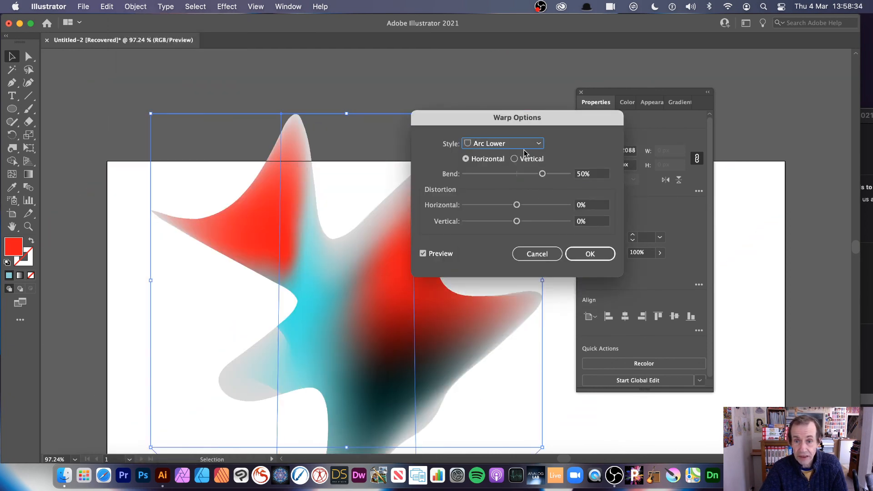
click(524, 144)
click(511, 182)
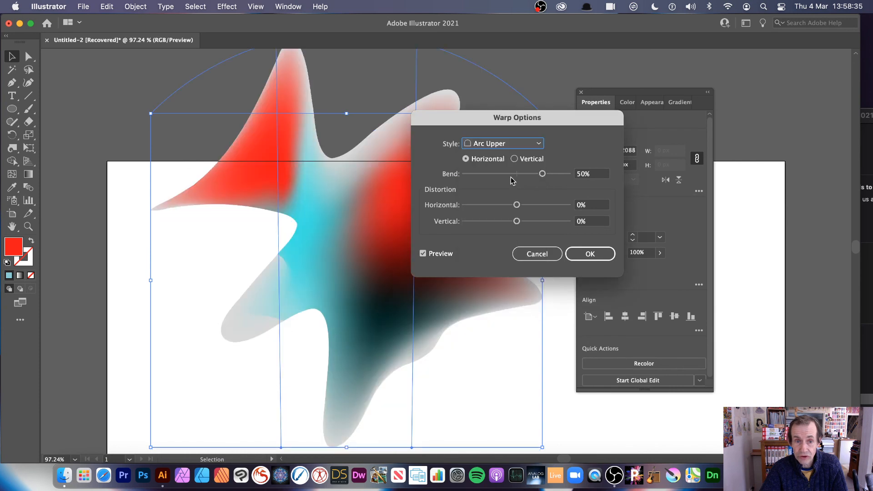
Switch the warp style to Wave, increase its bend and horizontal distortion, and apply it
click(503, 144)
click(491, 257)
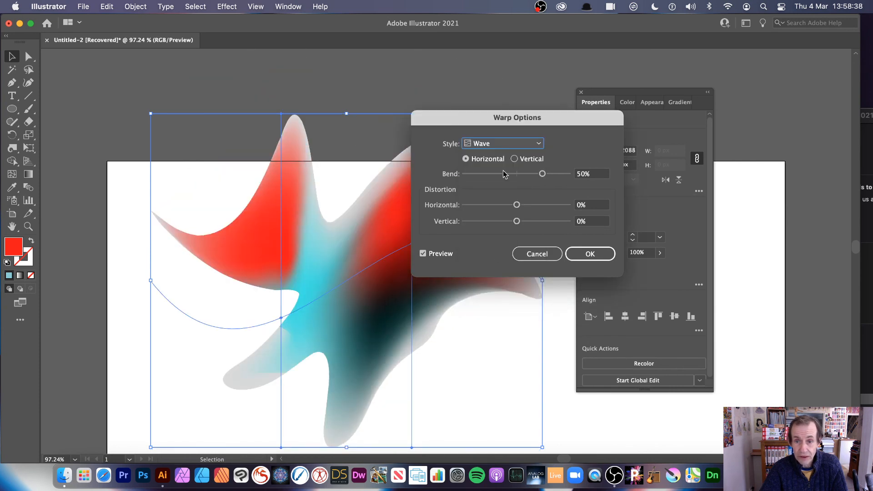
drag(544, 173, 559, 175)
drag(521, 205, 559, 208)
click(591, 253)
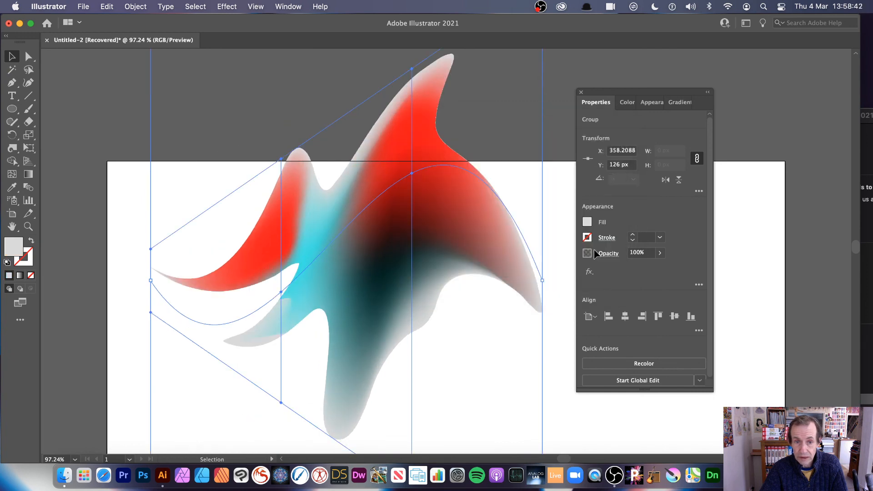
Expand the Wave-warped envelope back into an editable gradient mesh group
click(135, 7)
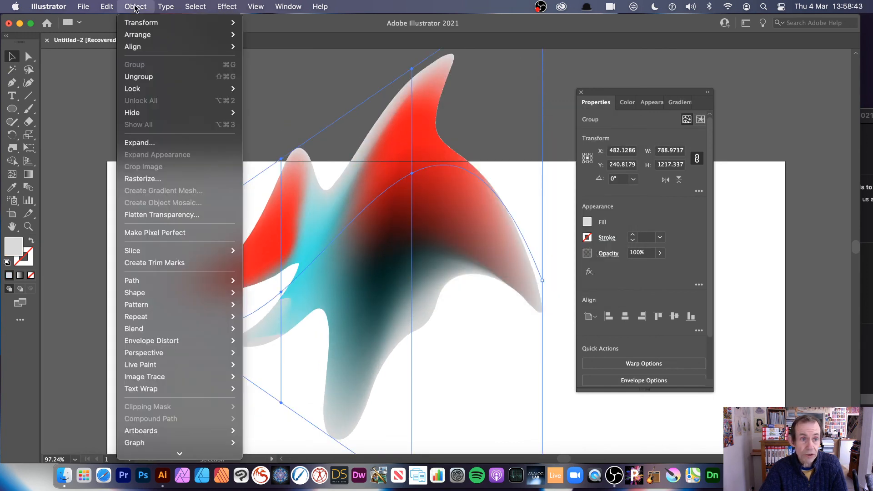
click(164, 142)
click(482, 317)
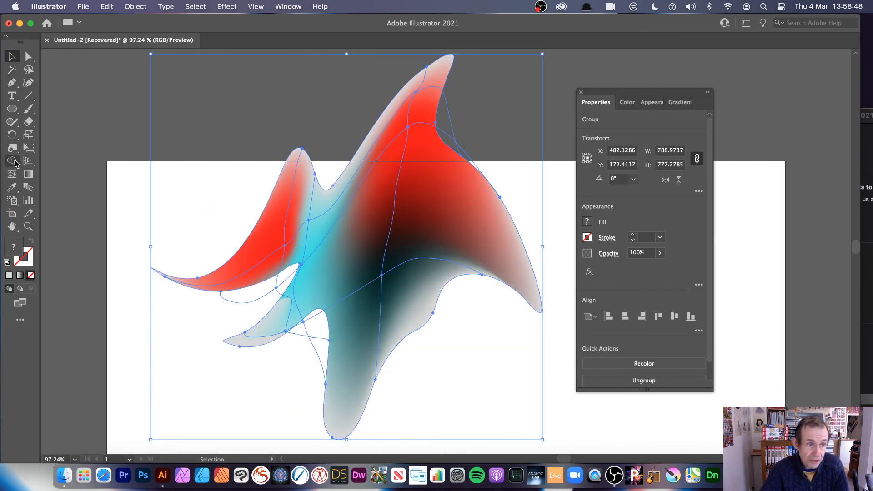
Move the dark mesh point to about X 532, Y 188 px and pull two right-side edge points outward, the upper to about X 902, Y 27 px
click(15, 164)
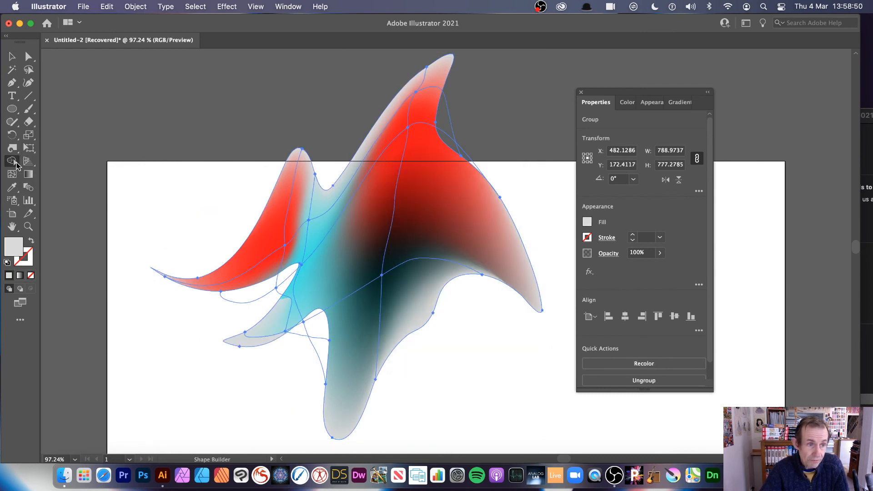
click(14, 162)
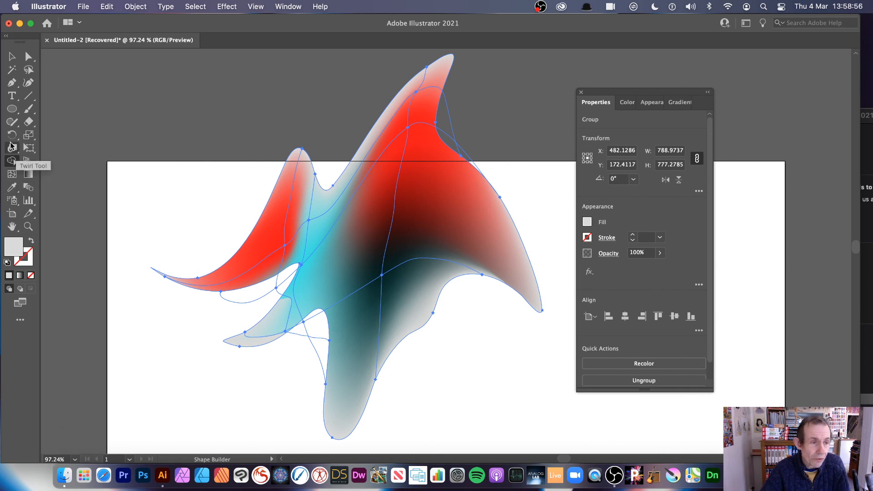
click(13, 175)
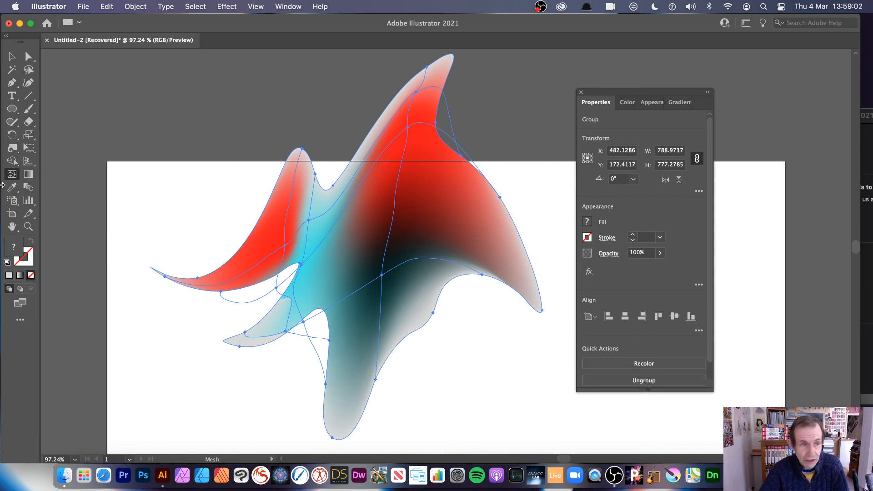
drag(382, 274, 519, 351)
click(437, 305)
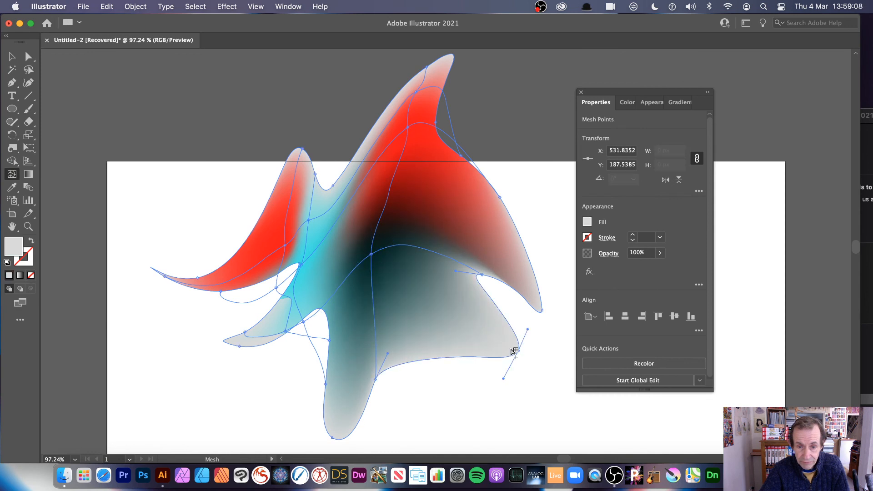
drag(500, 198, 557, 174)
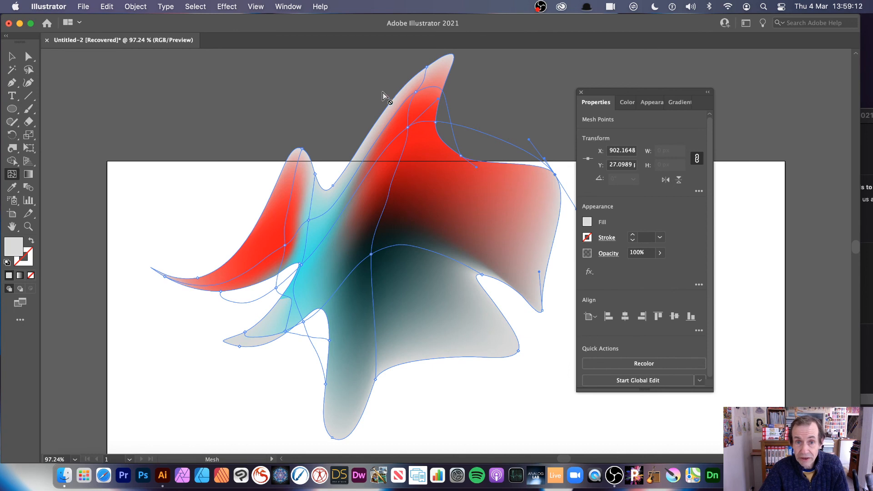